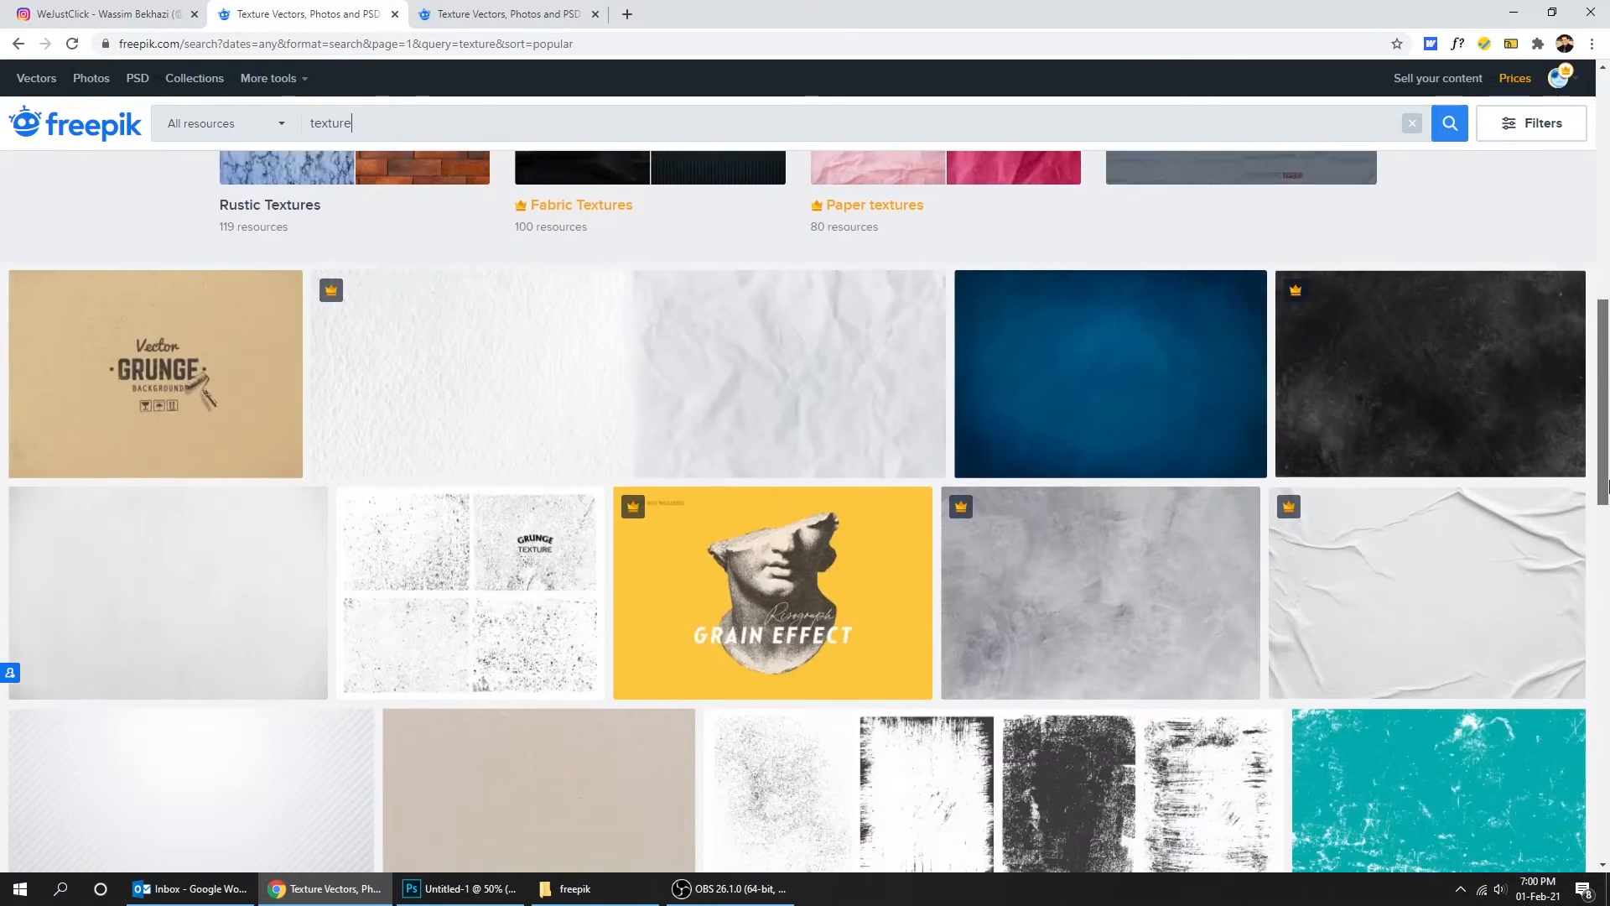
- Pick the Dark concrete texture background on Freepik and place the downloaded file into the carousel document
{"action": "left_click_drag", "start_coordinate": [1606, 485], "coordinate": [1605, 316]}
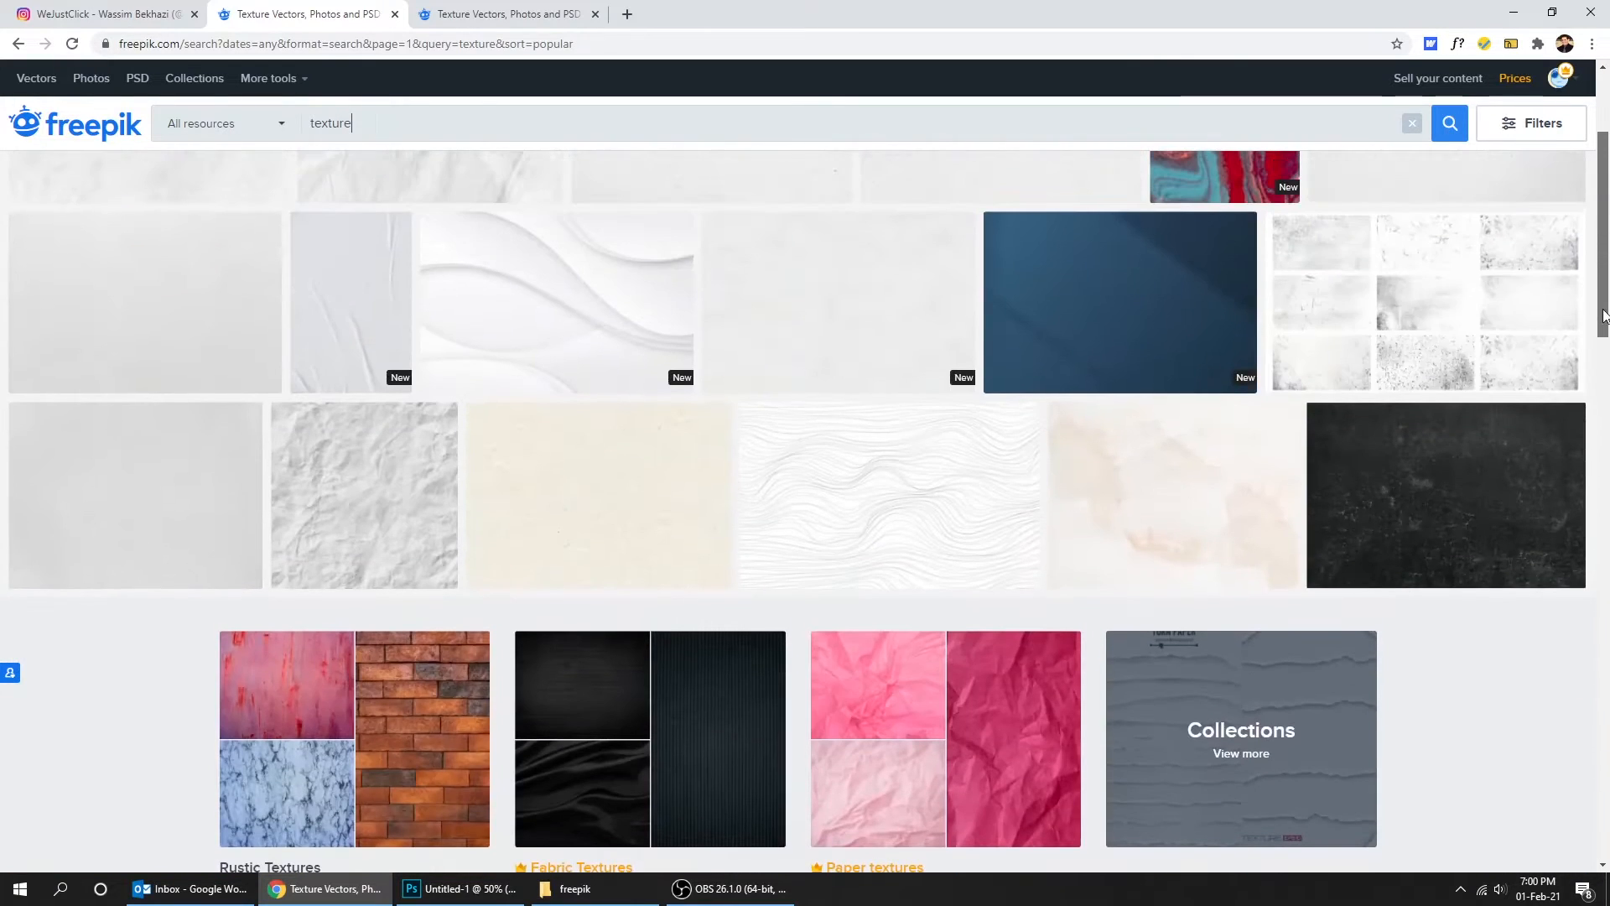
{"action": "left_click", "coordinate": [1459, 475]}
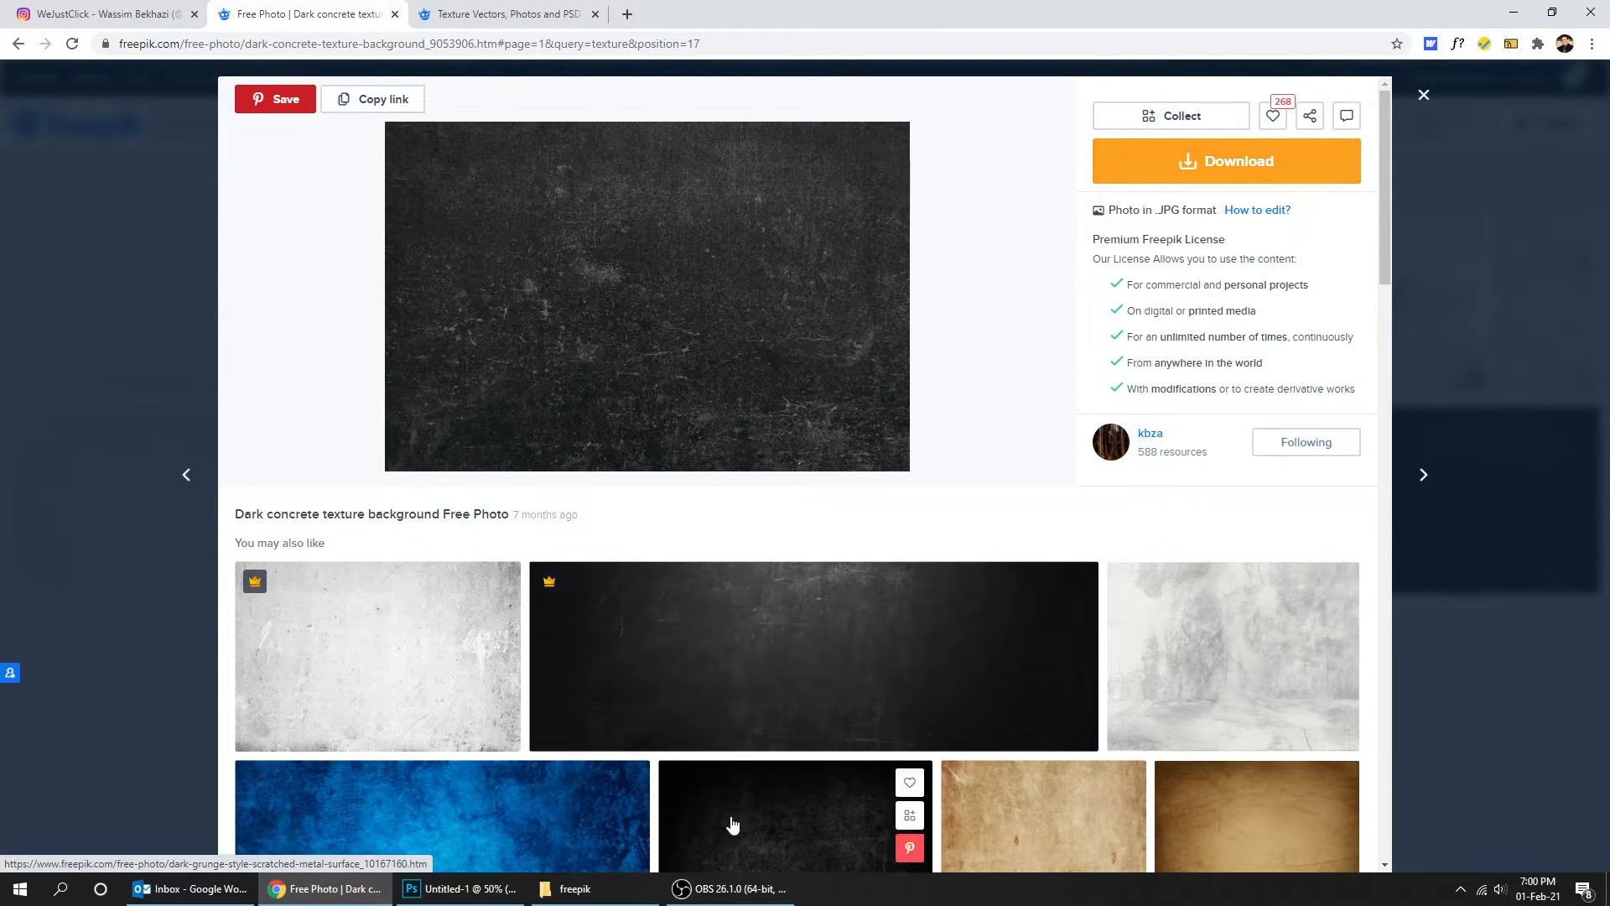
{"action": "left_click", "coordinate": [625, 887]}
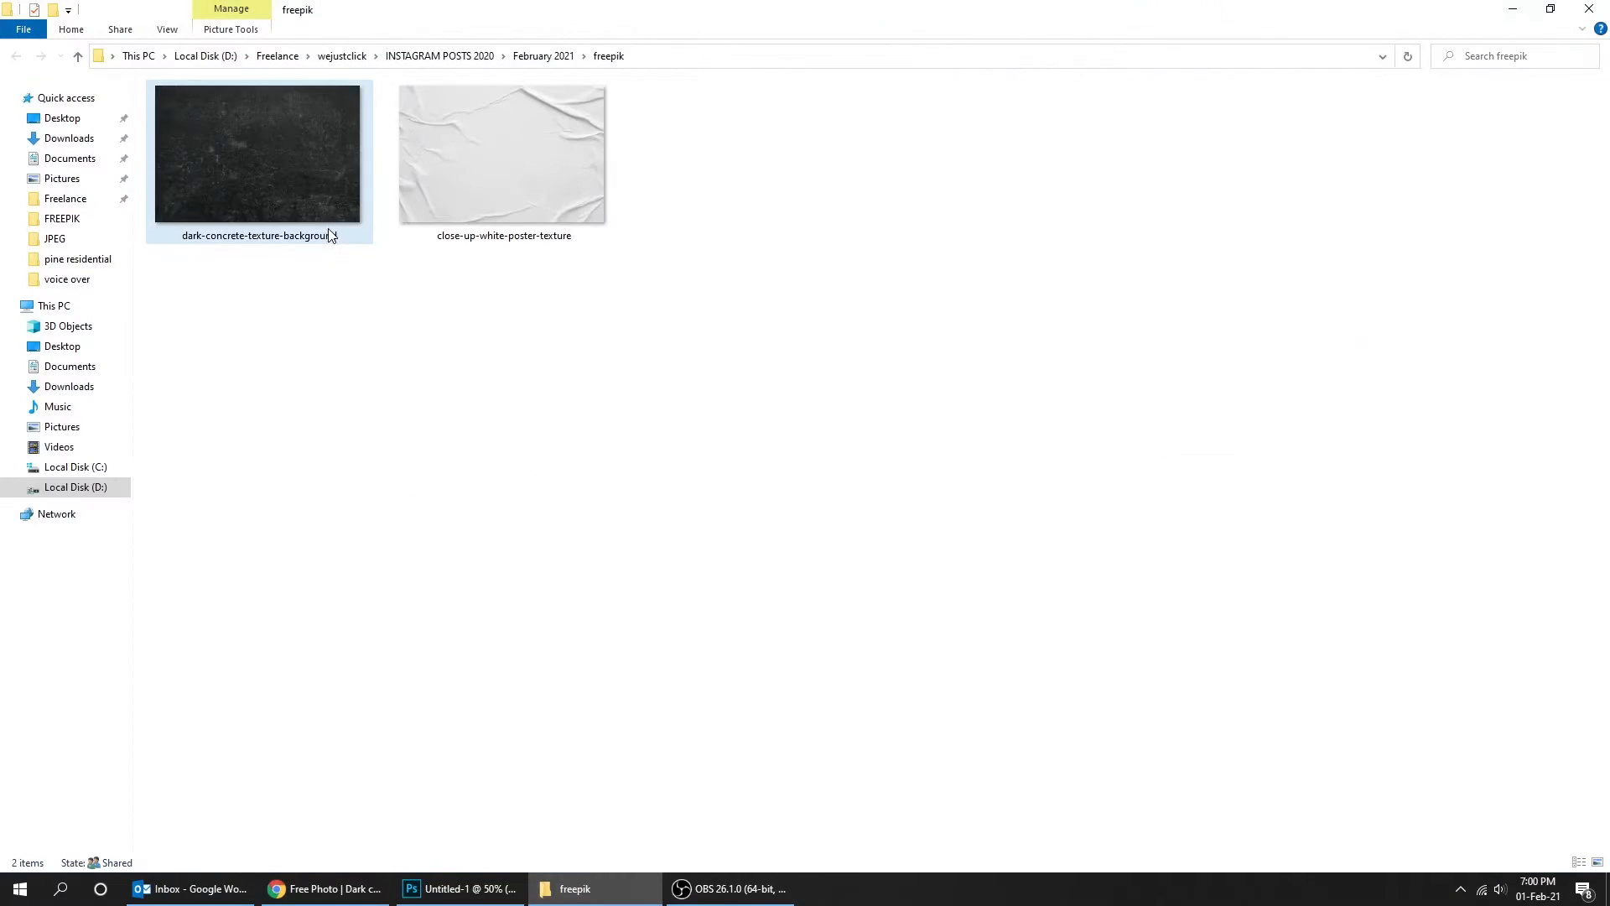
{"action": "left_click_drag", "start_coordinate": [306, 195], "coordinate": [467, 528]}
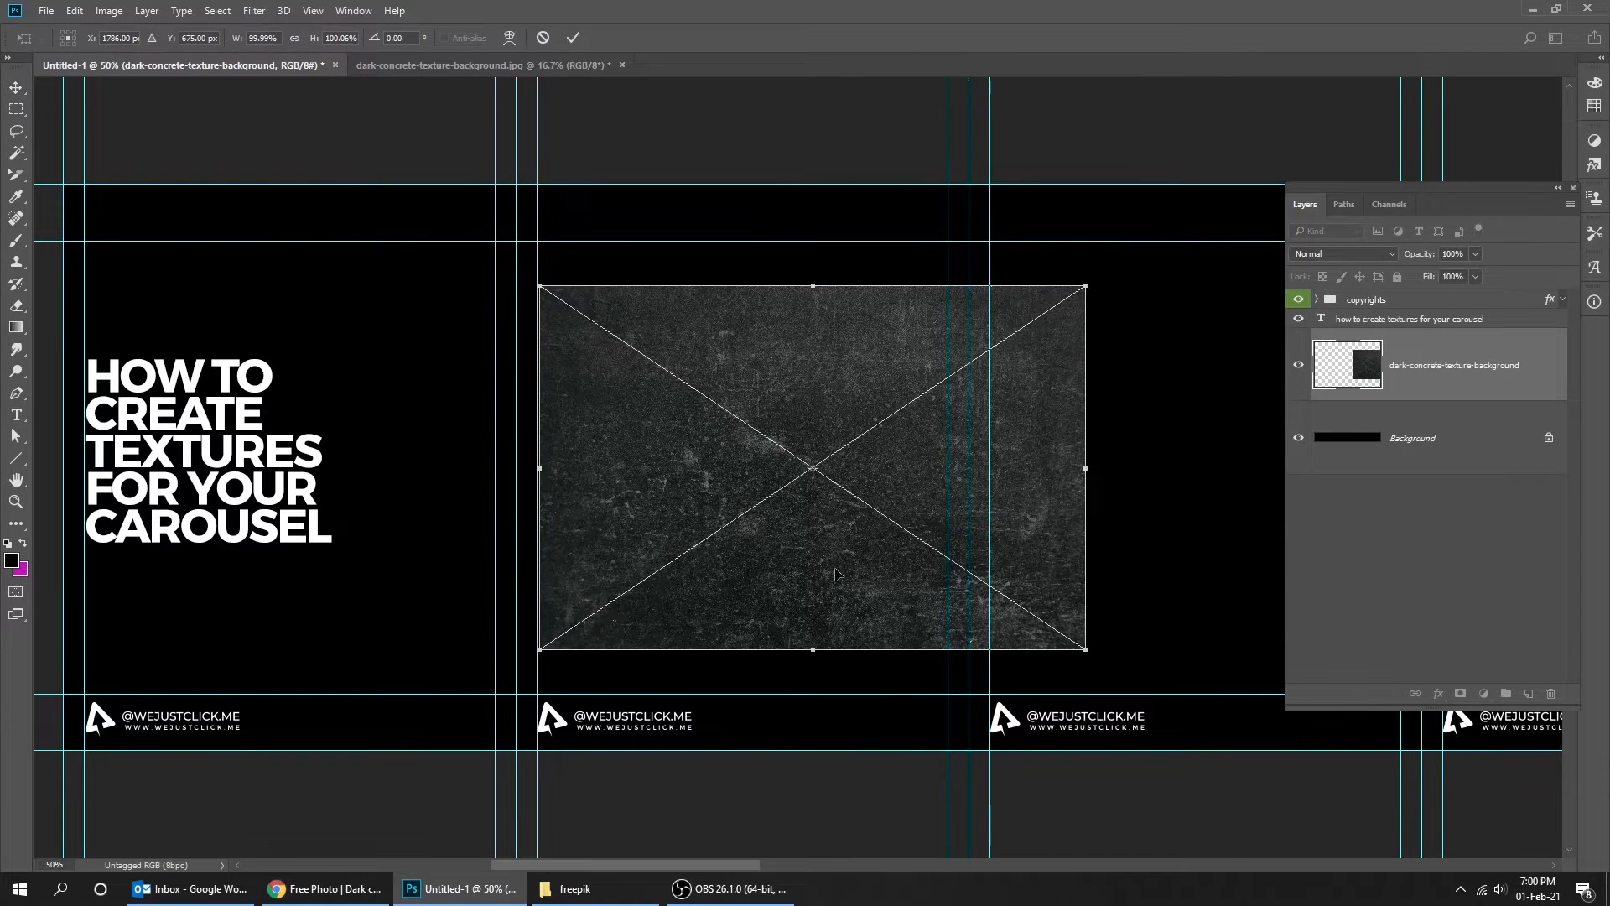
- Move the placed texture to the canvas's top-left corner and scale it to about 2160 x 1441 px across the first two slides
{"action": "left_click_drag", "start_coordinate": [845, 568], "coordinate": [364, 467]}
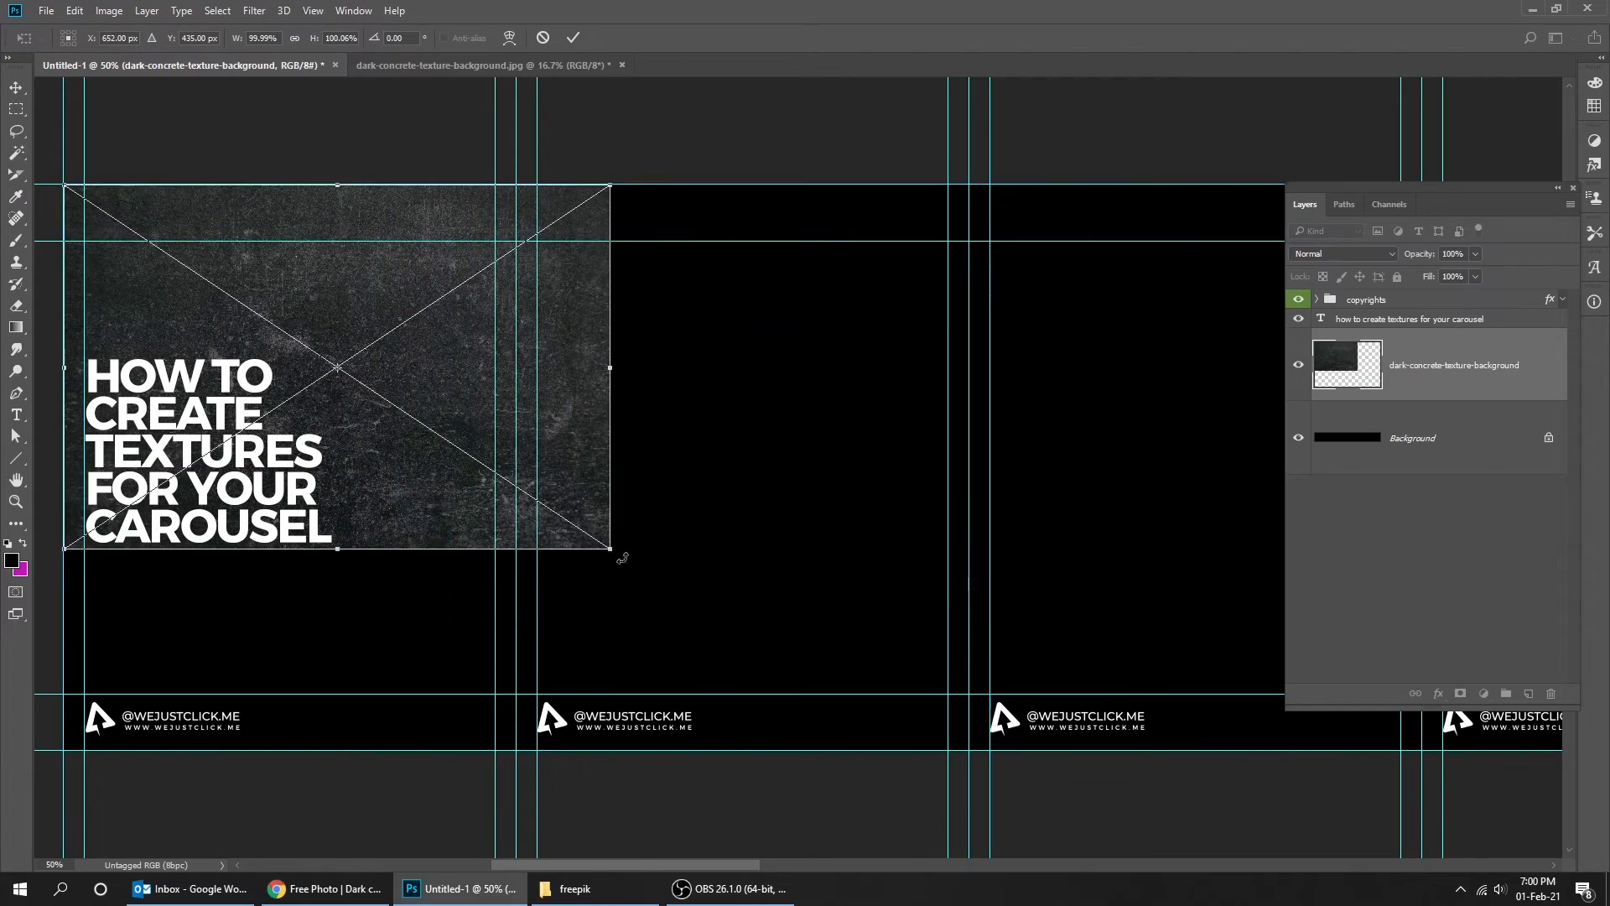
{"action": "left_click_drag", "start_coordinate": [613, 551], "coordinate": [970, 791]}
{"action": "left_click", "coordinate": [974, 746], "text": "ctrl"}
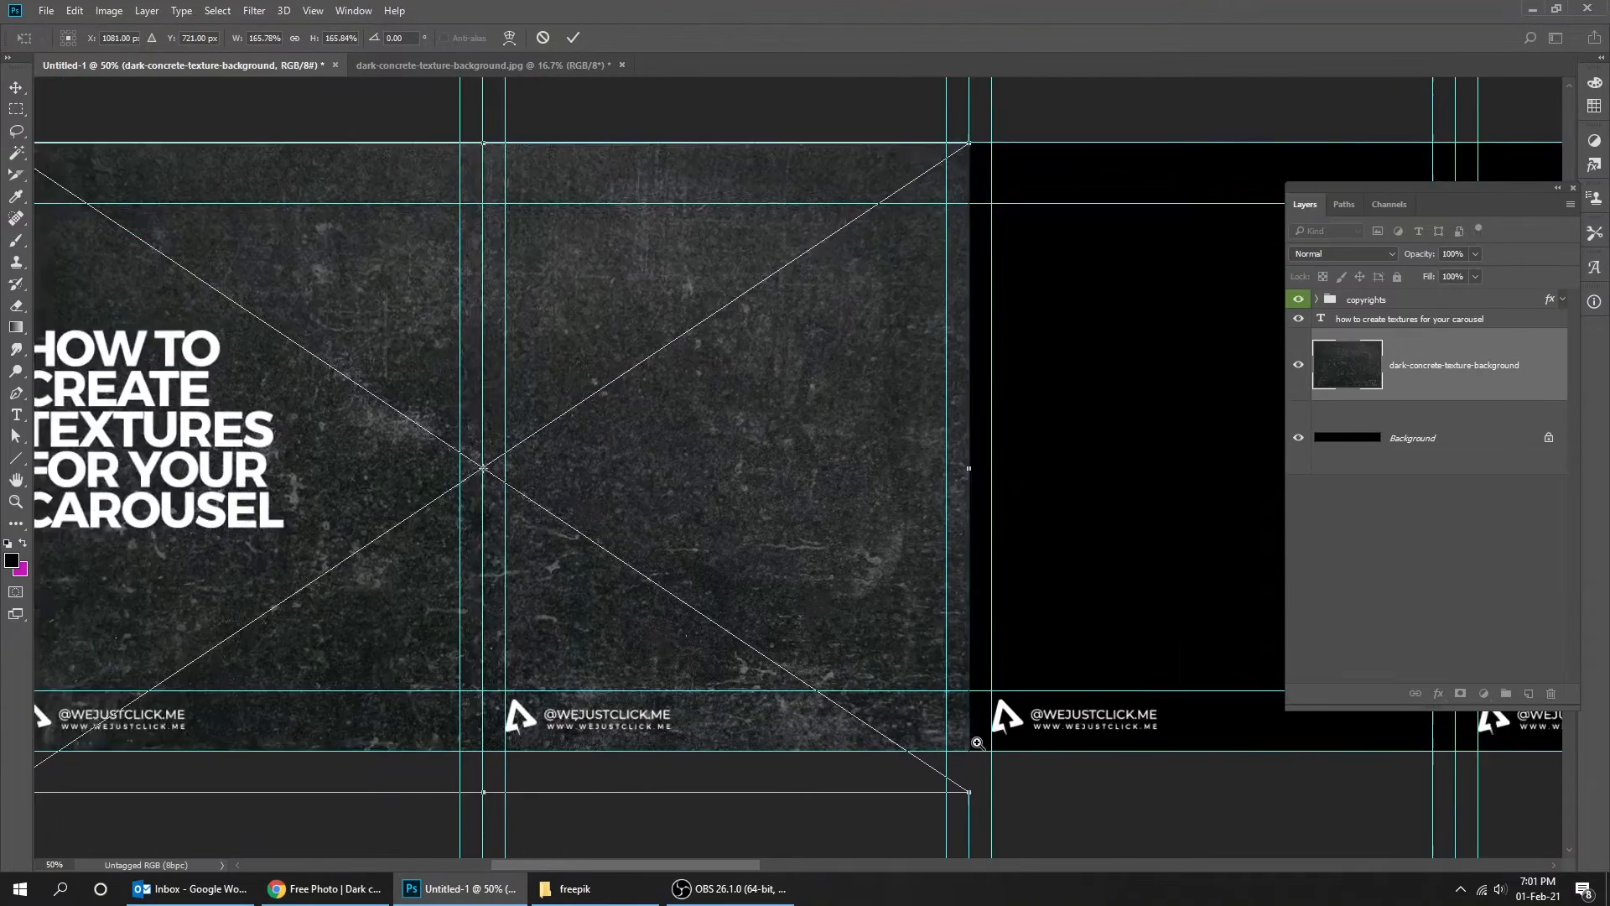
{"action": "left_click", "coordinate": [972, 731], "text": "ctrl"}
{"action": "left_click", "coordinate": [970, 731], "text": "ctrl"}
{"action": "left_click", "coordinate": [969, 729], "text": "ctrl"}
{"action": "left_click_drag", "start_coordinate": [993, 723], "coordinate": [1001, 542]}
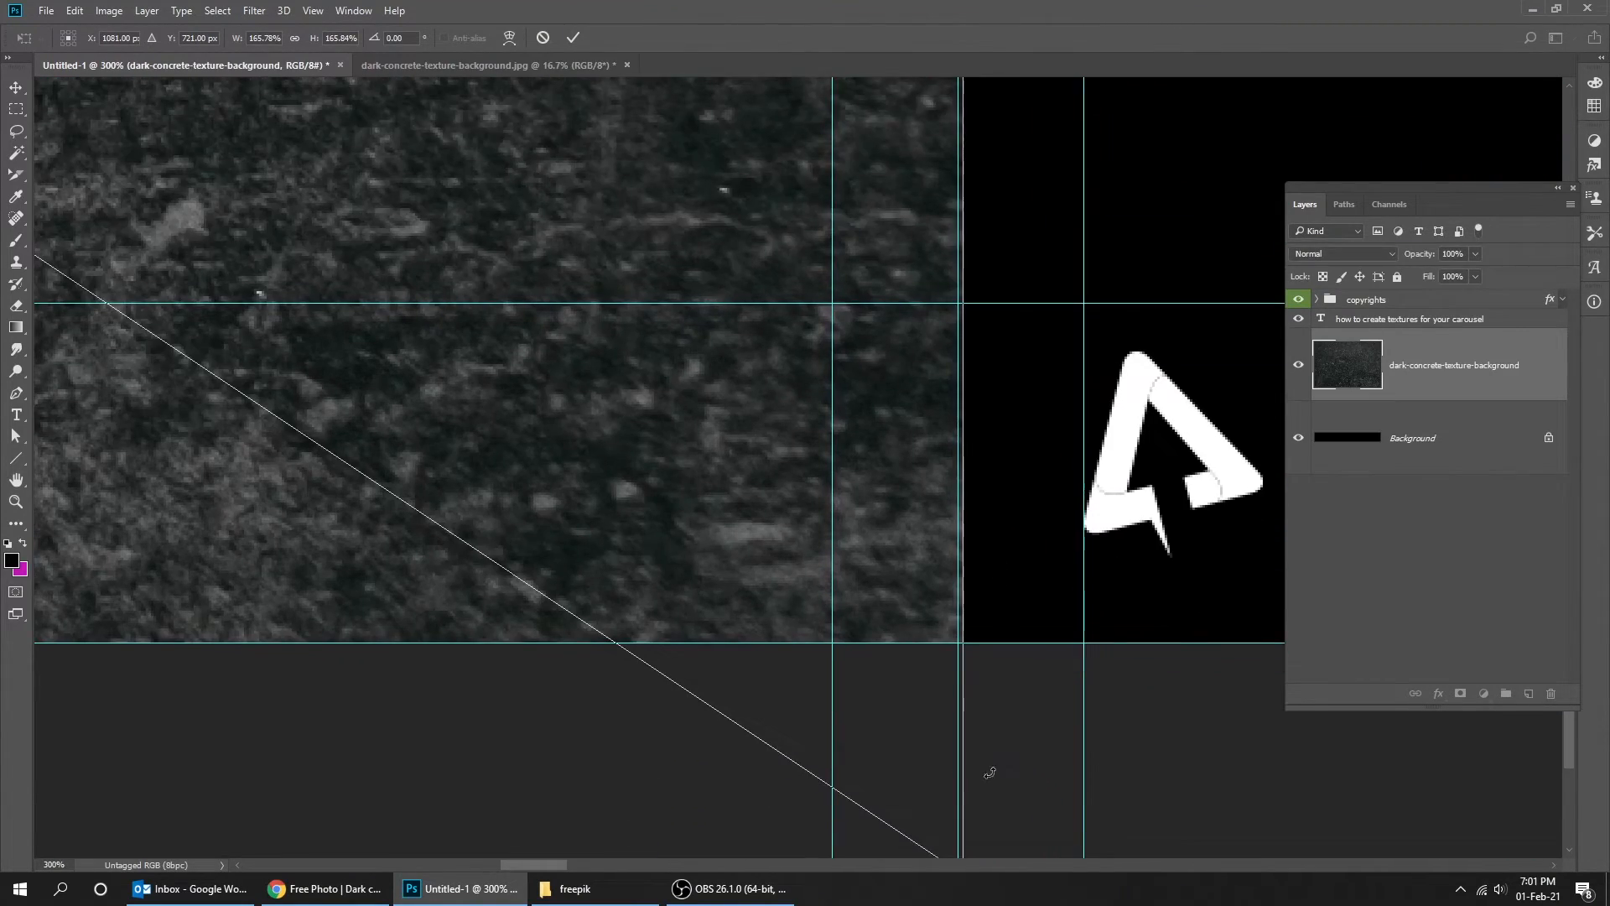
{"action": "left_click_drag", "start_coordinate": [999, 787], "coordinate": [1021, 562]}
{"action": "left_click_drag", "start_coordinate": [981, 645], "coordinate": [978, 642]}
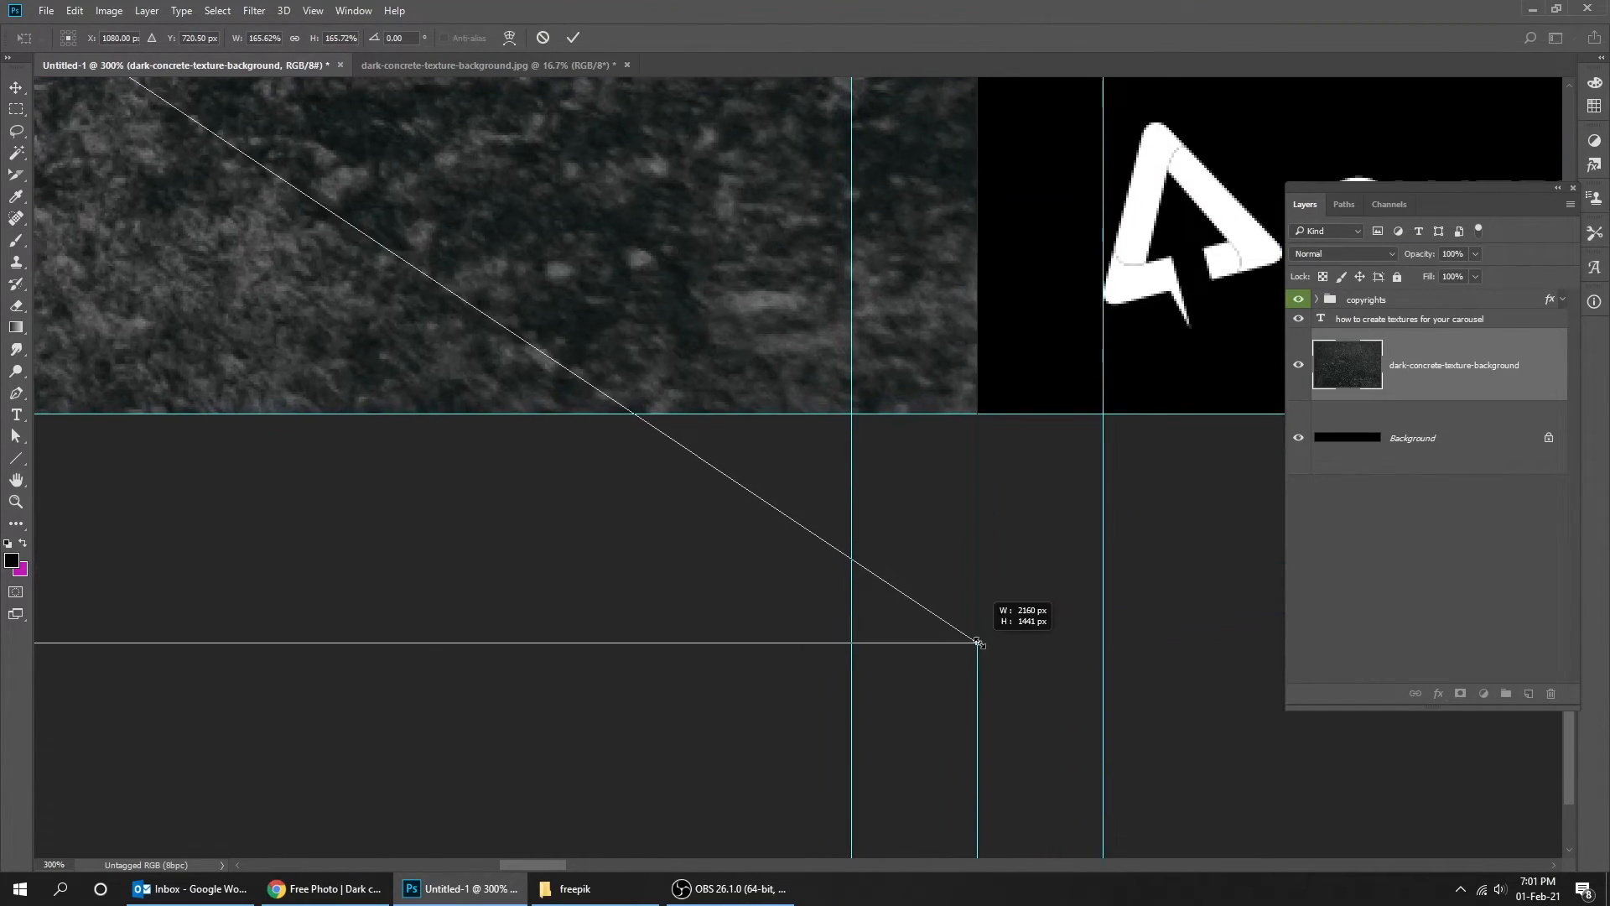
{"action": "key", "text": "Return"}
- Duplicate the texture layer and position the copy to cover the next two slides
{"action": "key", "text": "ctrl+minus"}
{"action": "key", "text": "ctrl+minus"}
{"action": "key", "text": "ctrl+minus"}
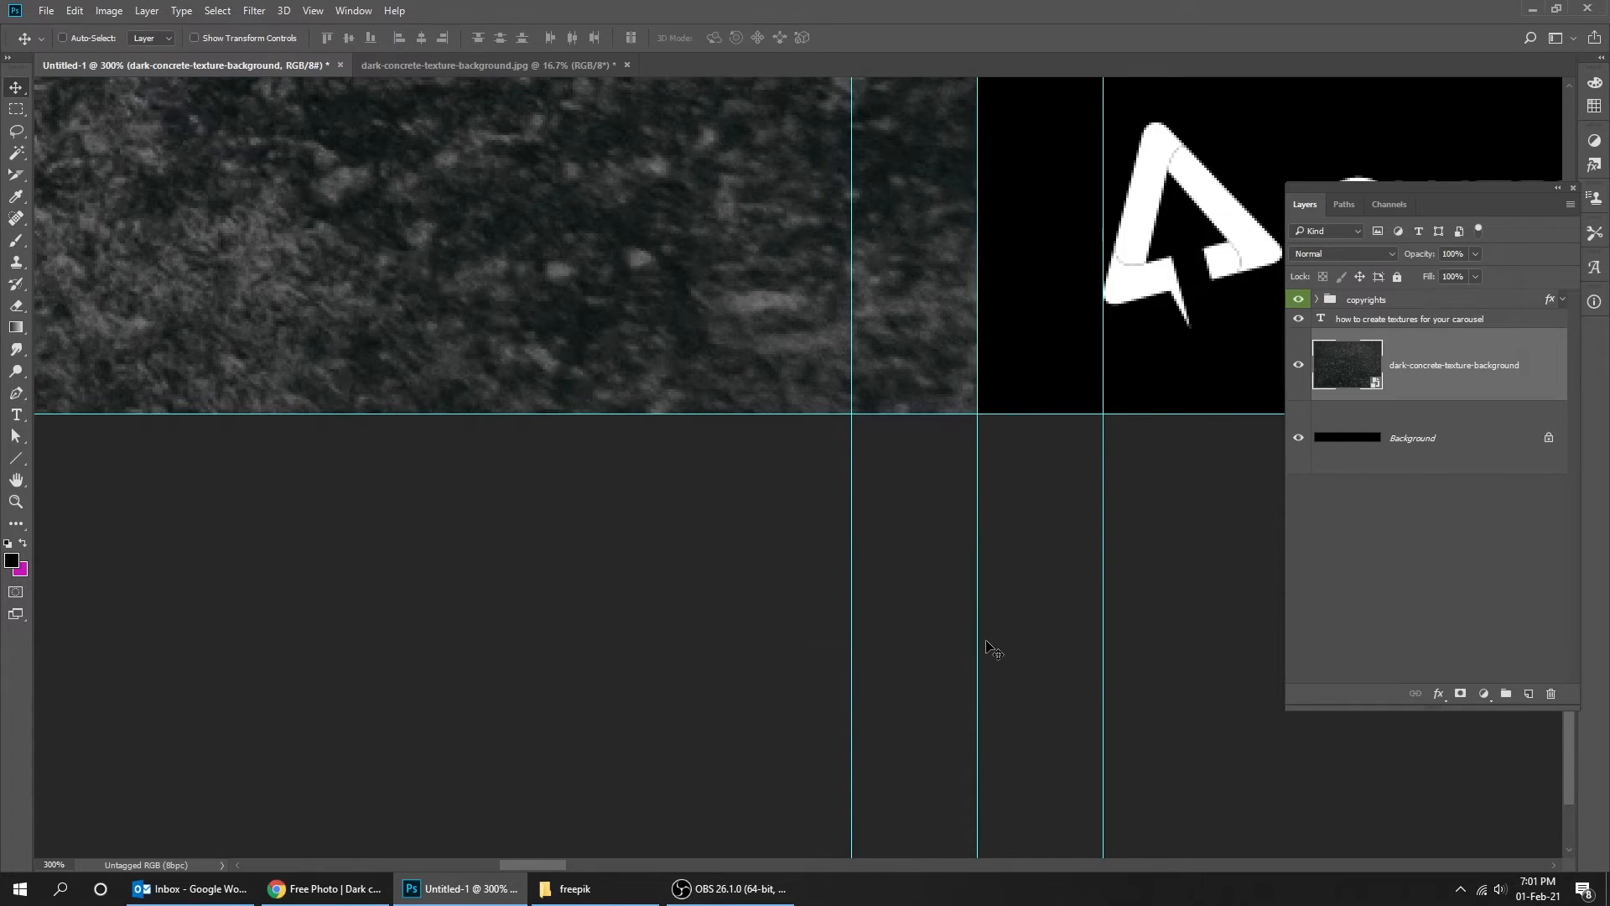
{"action": "key", "text": "ctrl+minus"}
{"action": "key", "text": "ctrl+minus"}
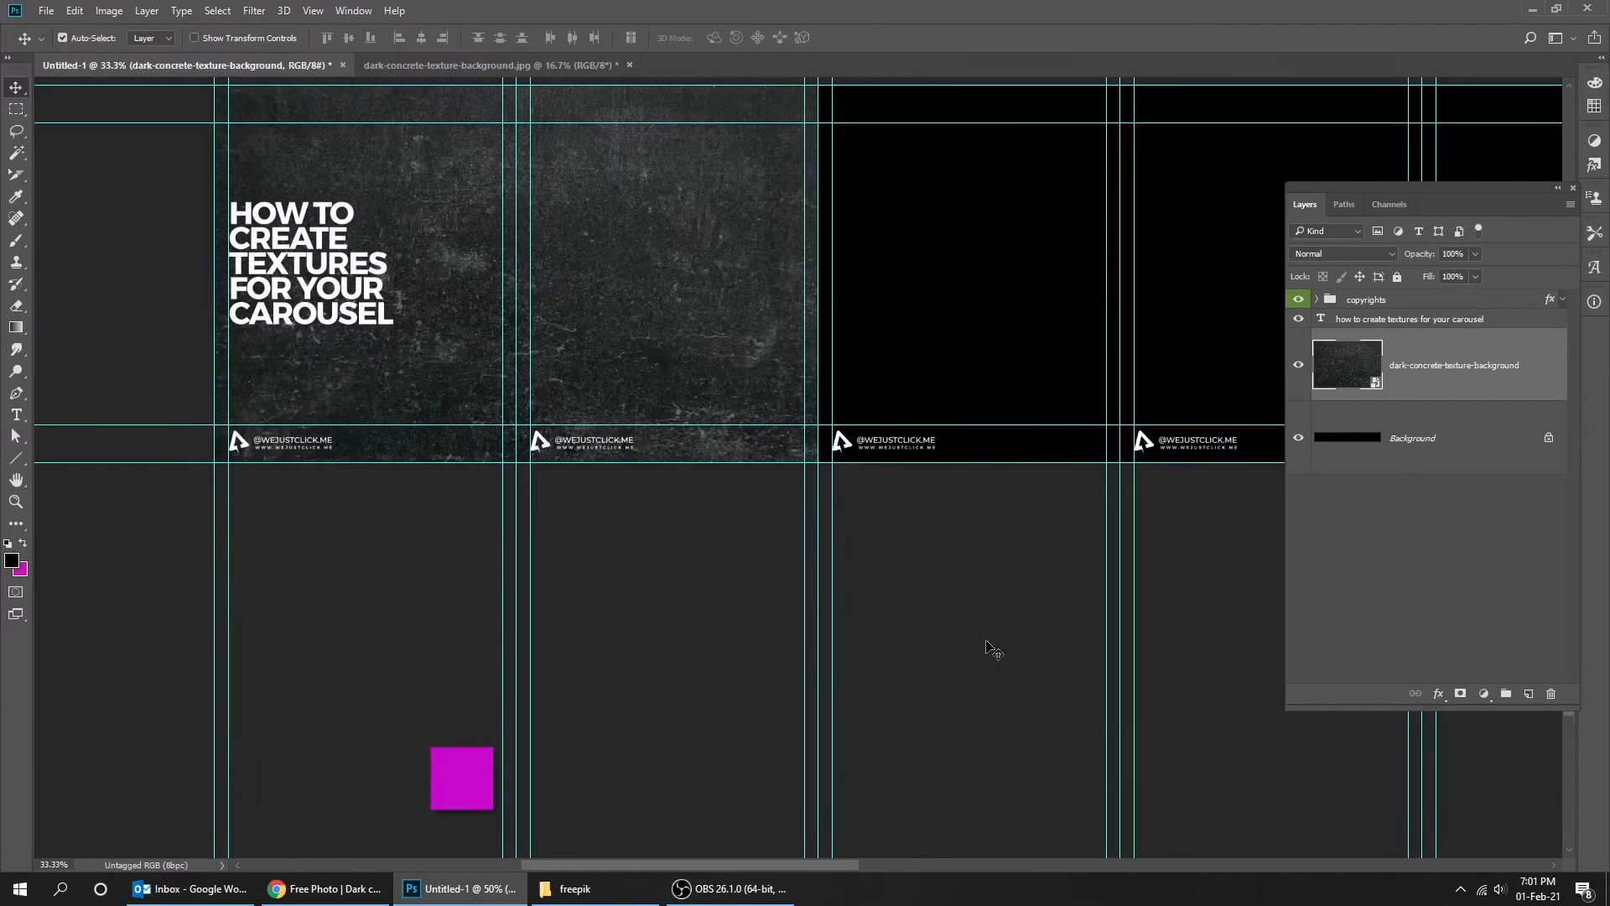
{"action": "scroll", "coordinate": [783, 586], "scroll_direction": "up", "scroll_amount": 3}
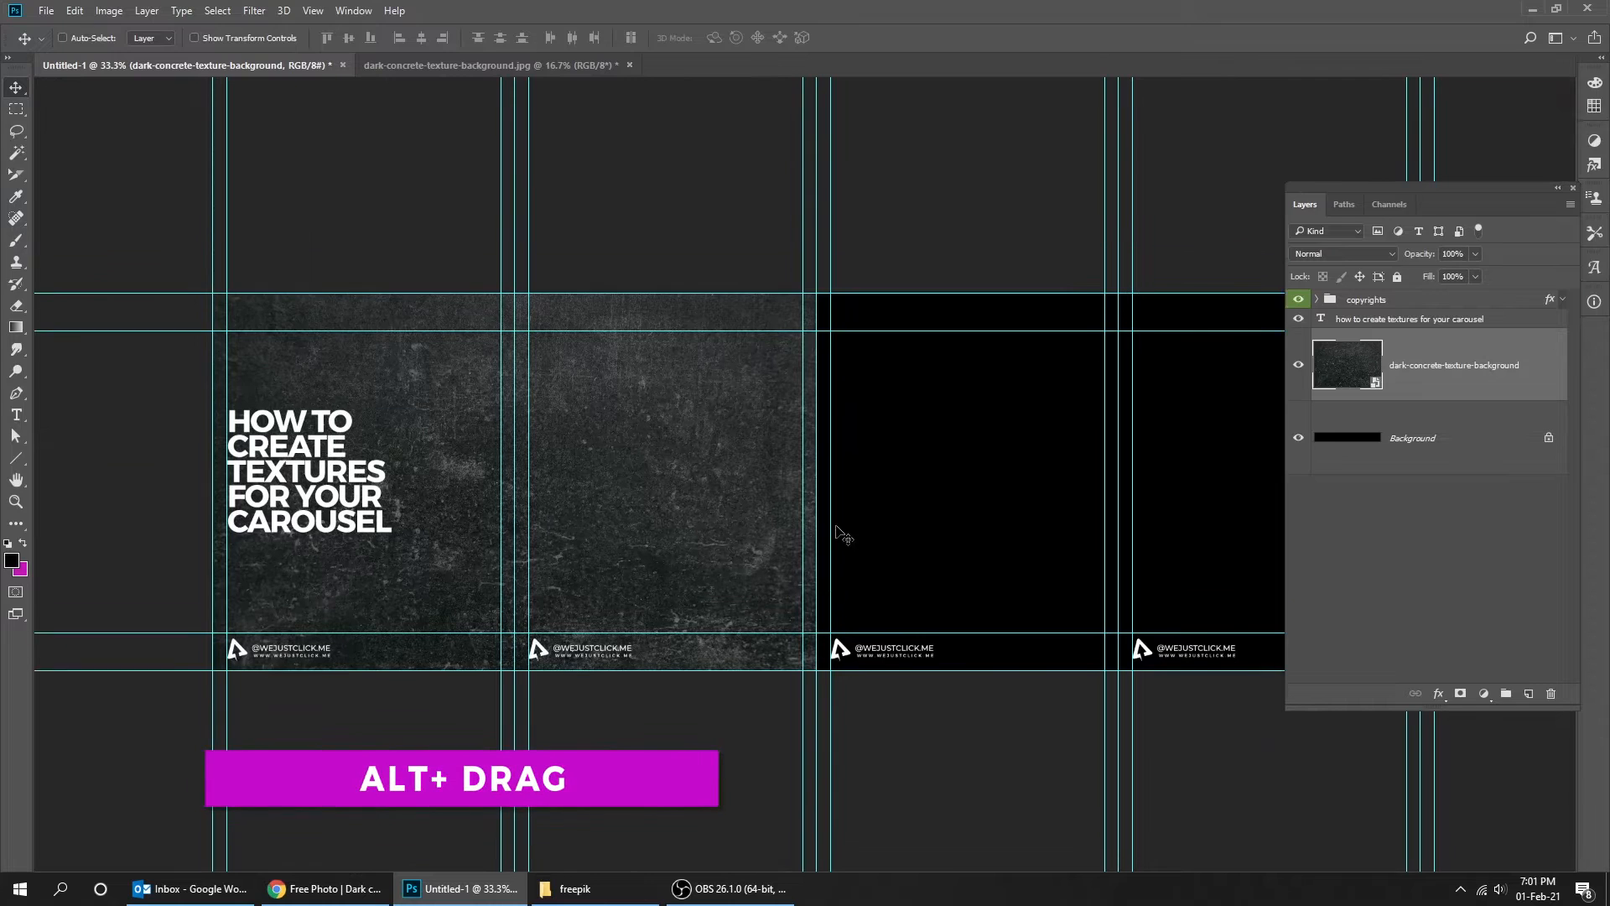
{"action": "key", "text": "Tab"}
{"action": "left_click_drag", "start_coordinate": [610, 491], "coordinate": [1222, 515]}
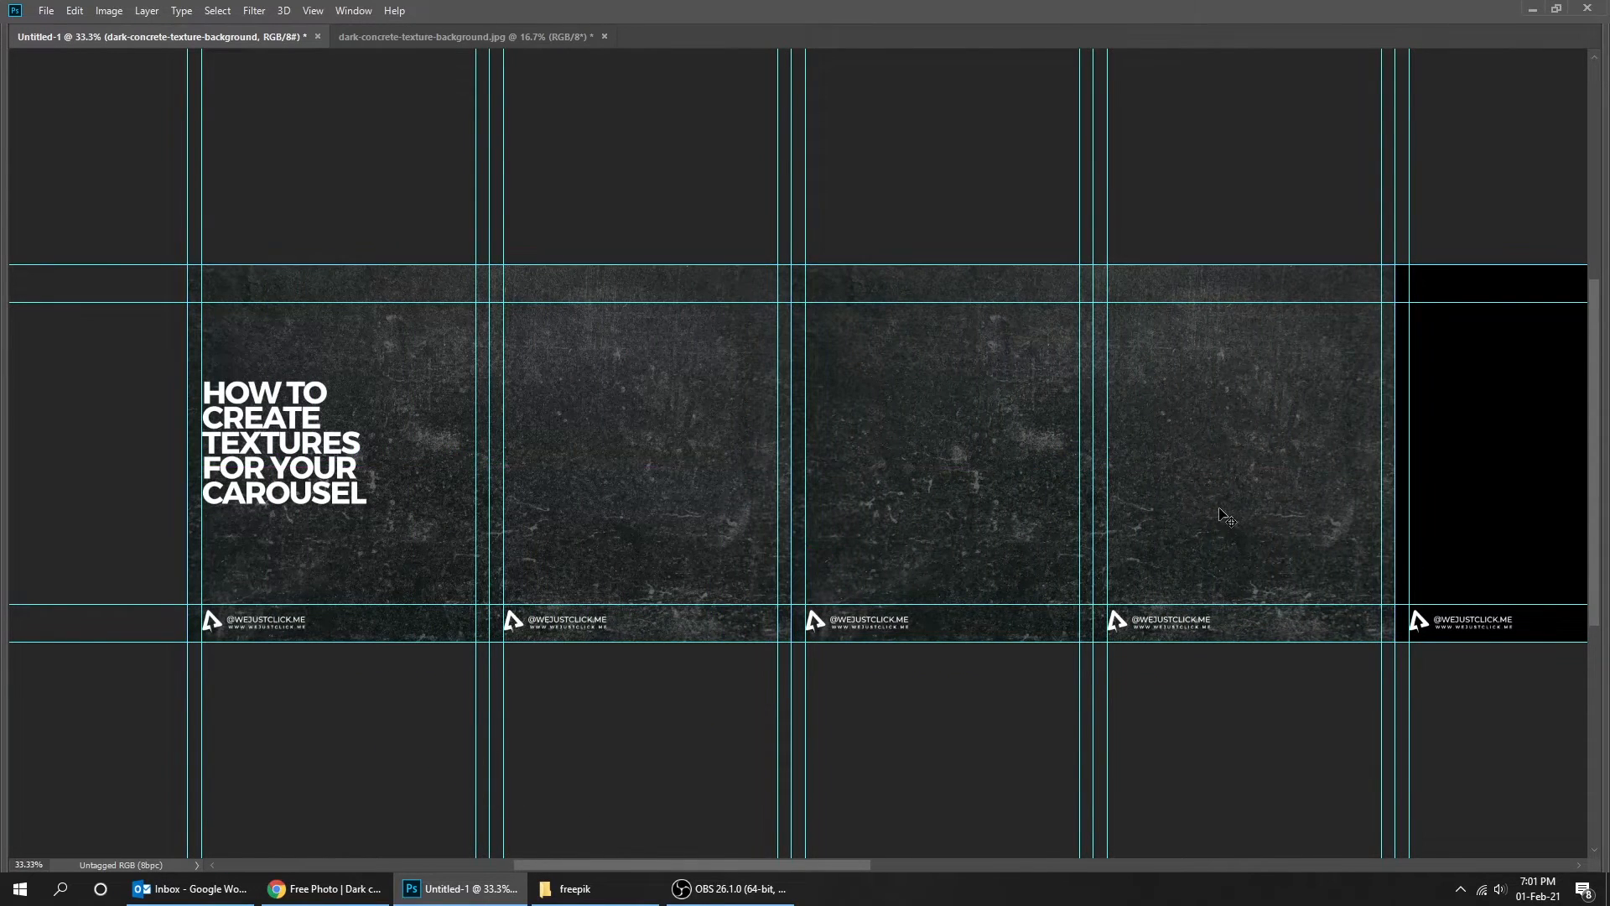
{"action": "left_click_drag", "start_coordinate": [976, 443], "coordinate": [784, 464]}
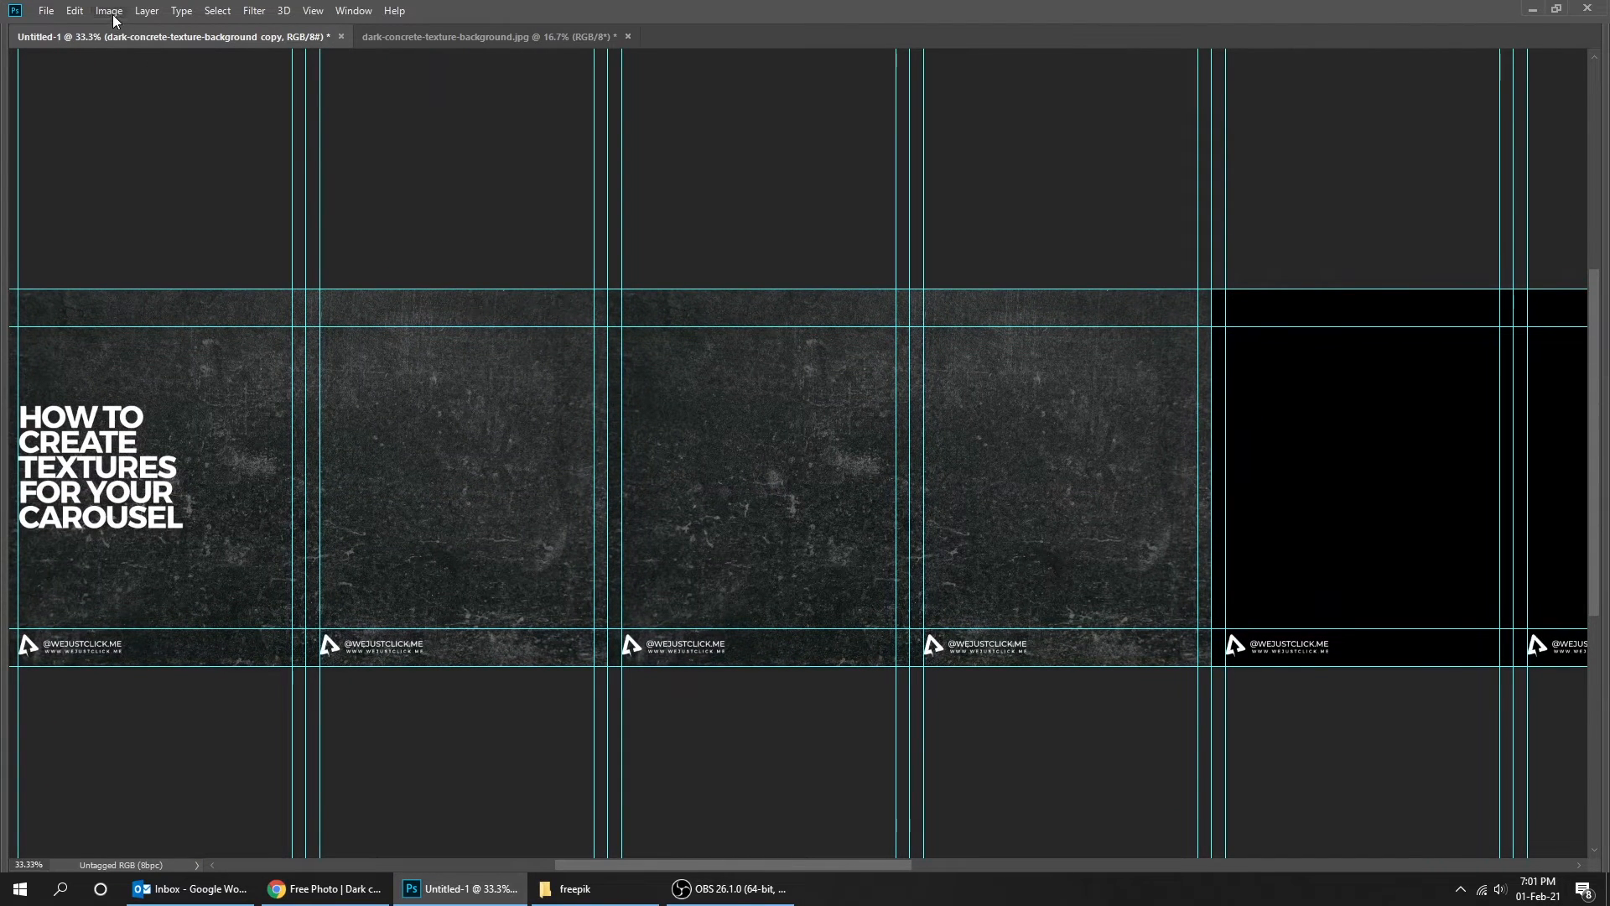
- Flip the texture copy horizontally so its edge mirrors the first texture
{"action": "key", "text": "ctrl+semicolon"}
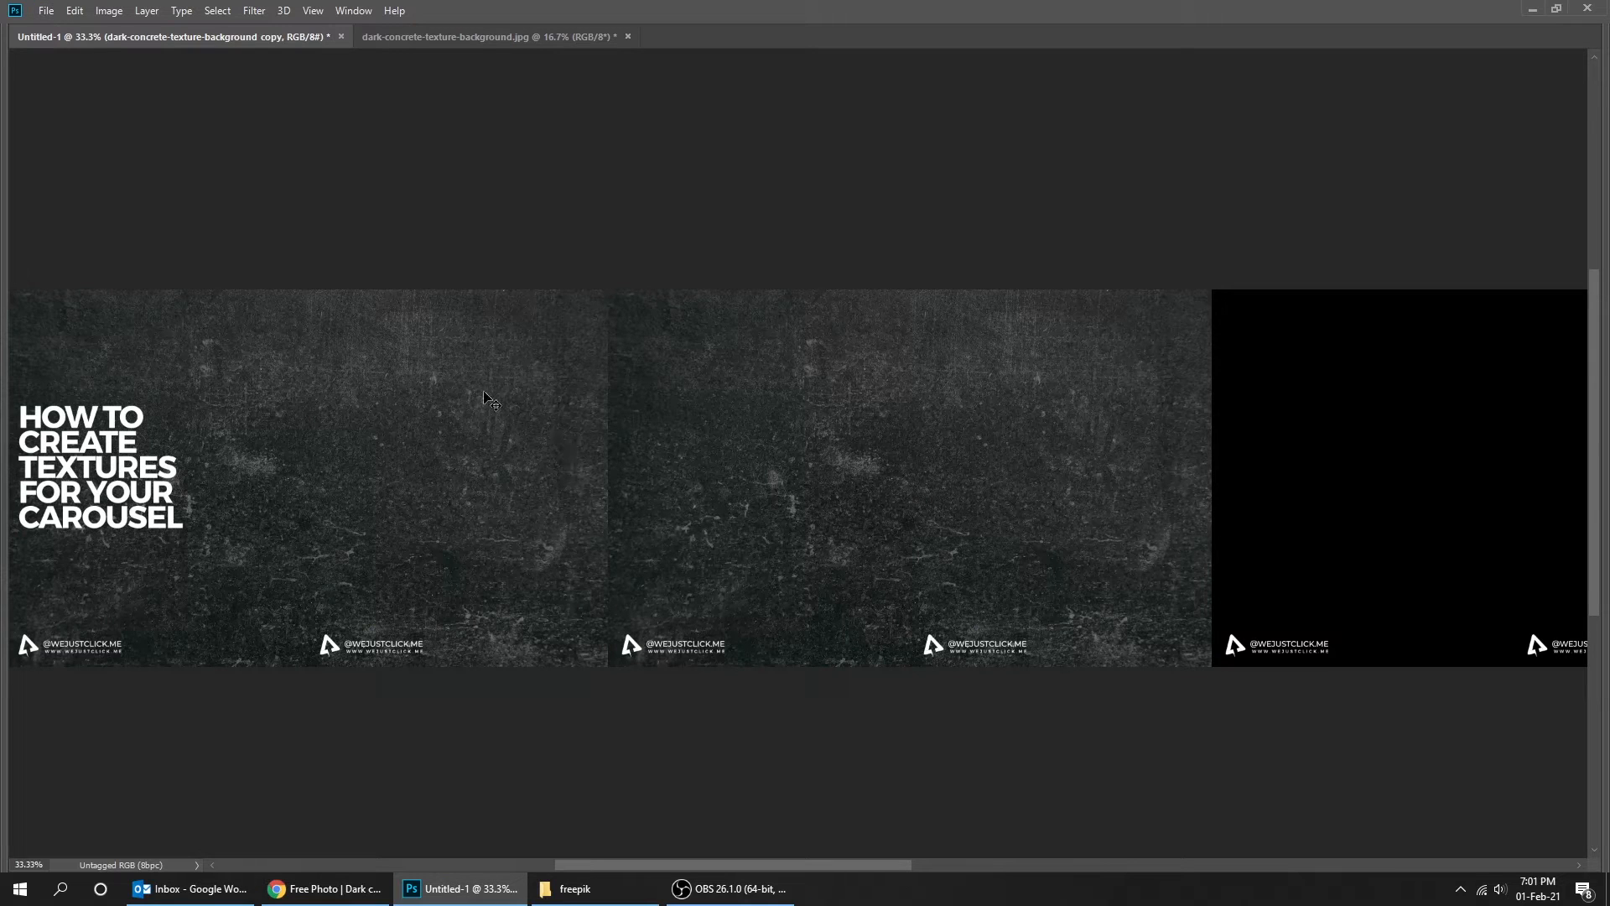
{"action": "left_click", "coordinate": [74, 12]}
{"action": "mouse_move", "coordinate": [130, 376]}
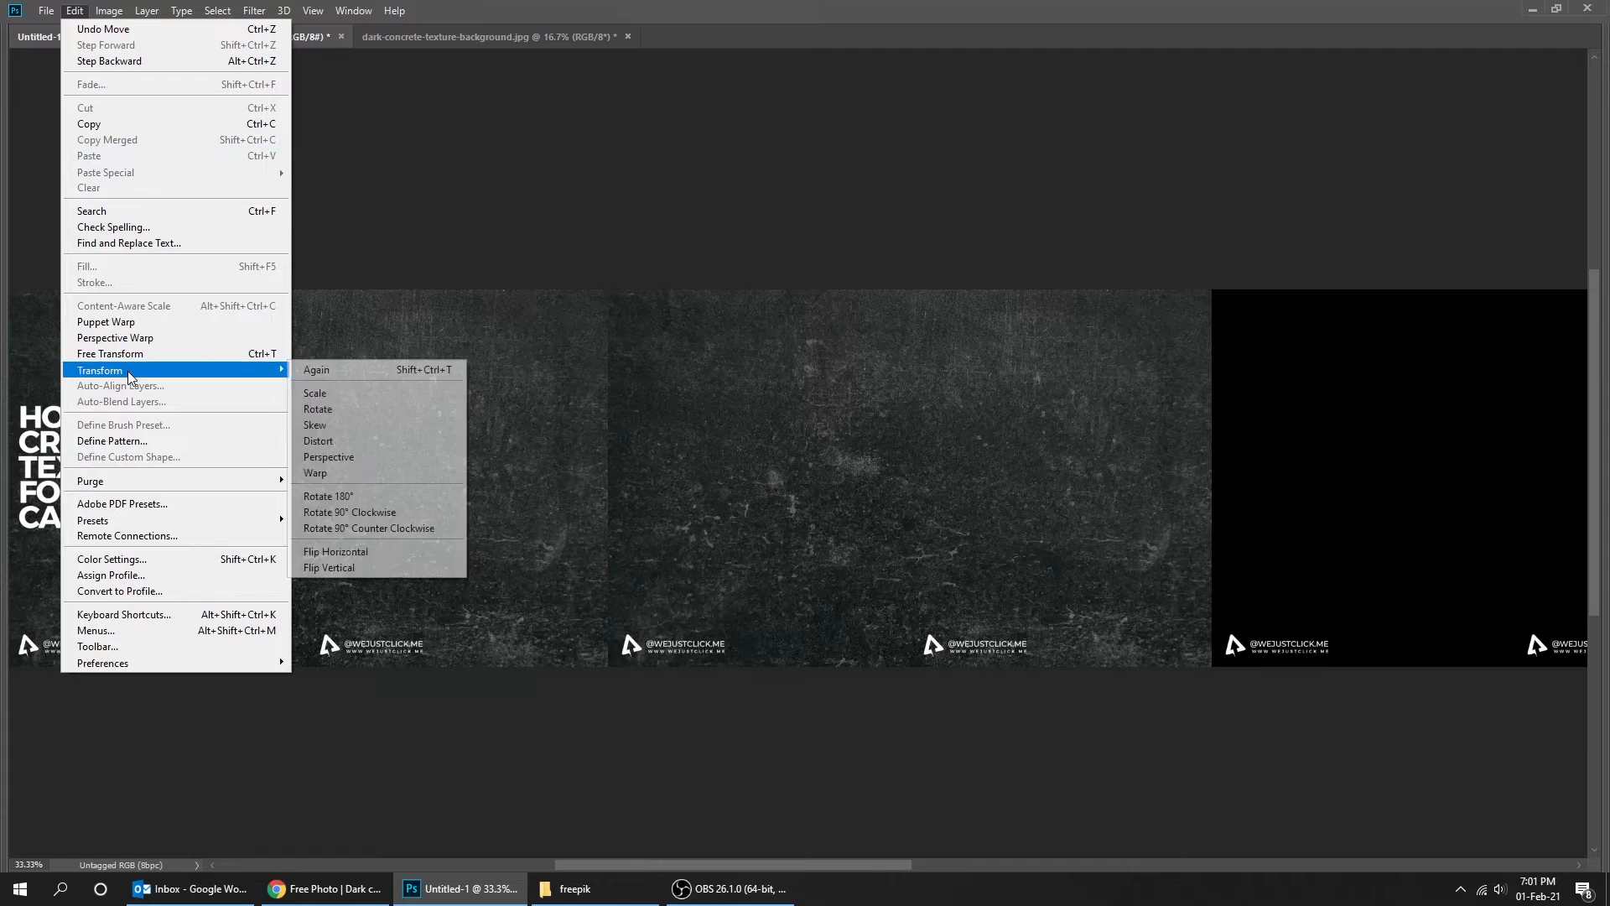
{"action": "left_click", "coordinate": [400, 556]}
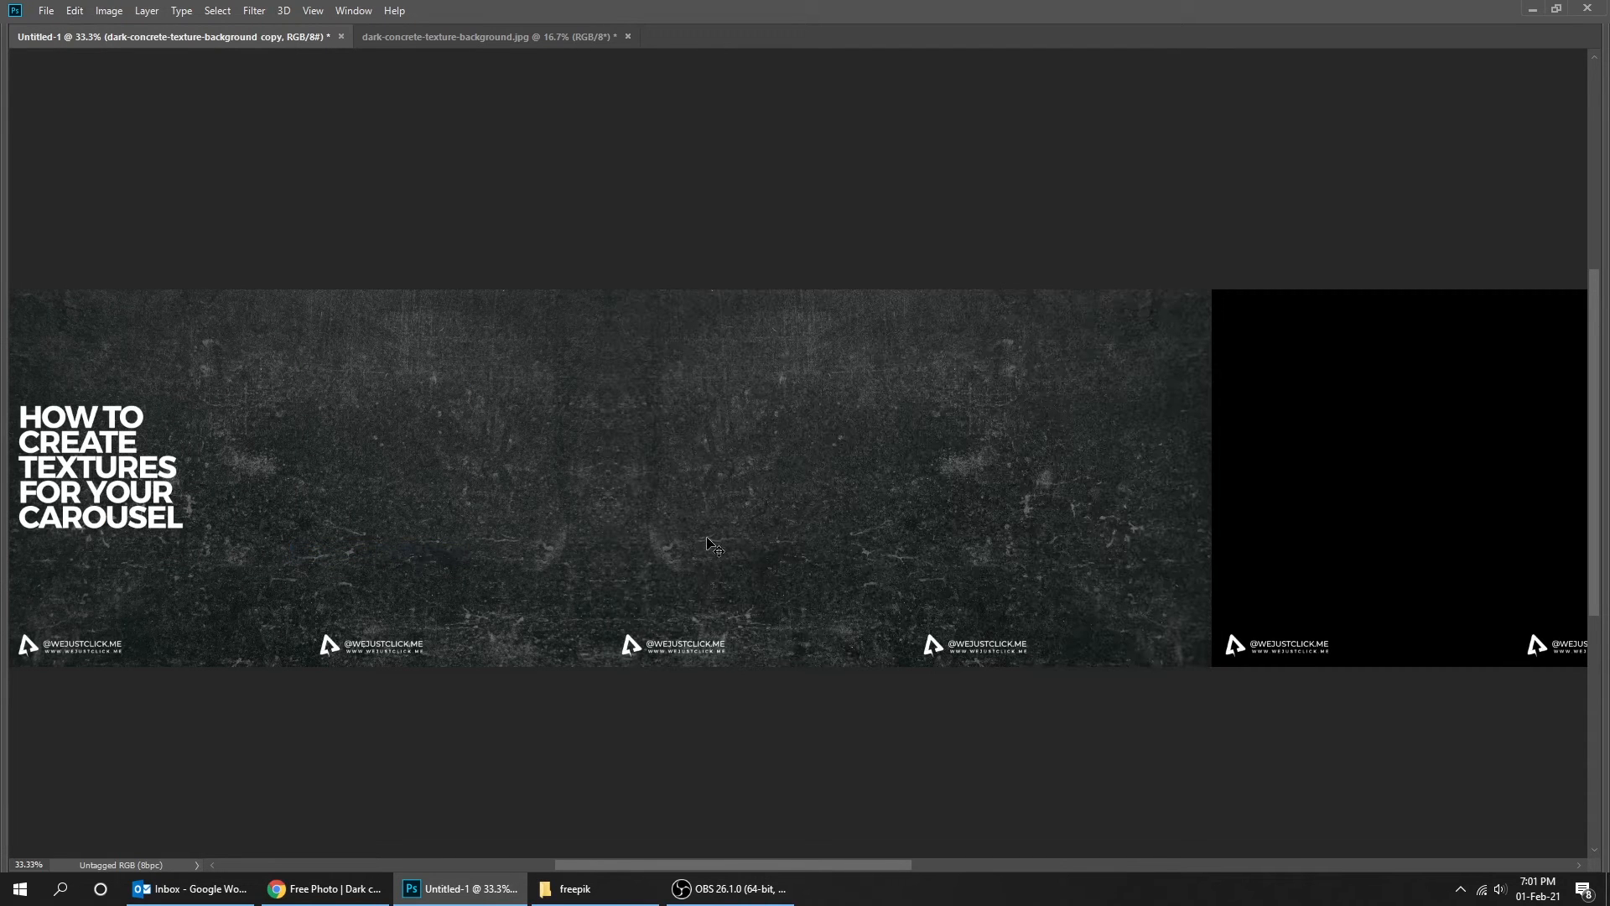
- Select the original texture layer and duplicate it to continue the texture to the right
{"action": "key", "text": "Tab"}
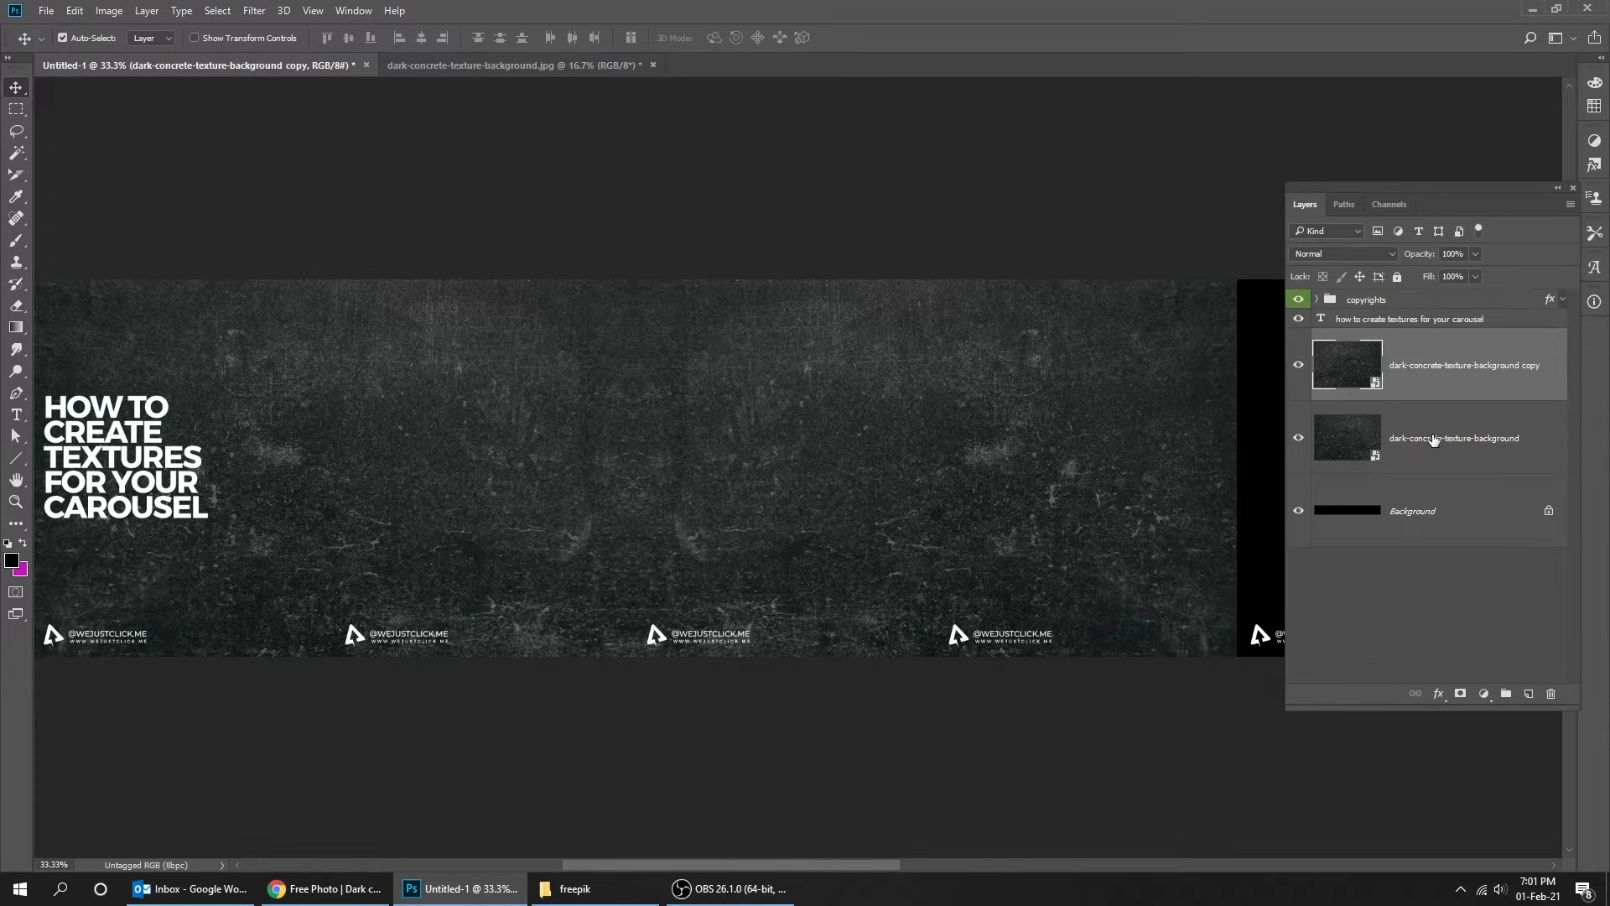
{"action": "left_click", "coordinate": [1431, 439], "text": "shift"}
{"action": "key", "text": "ctrl+semicolon"}
{"action": "key", "text": "Tab"}
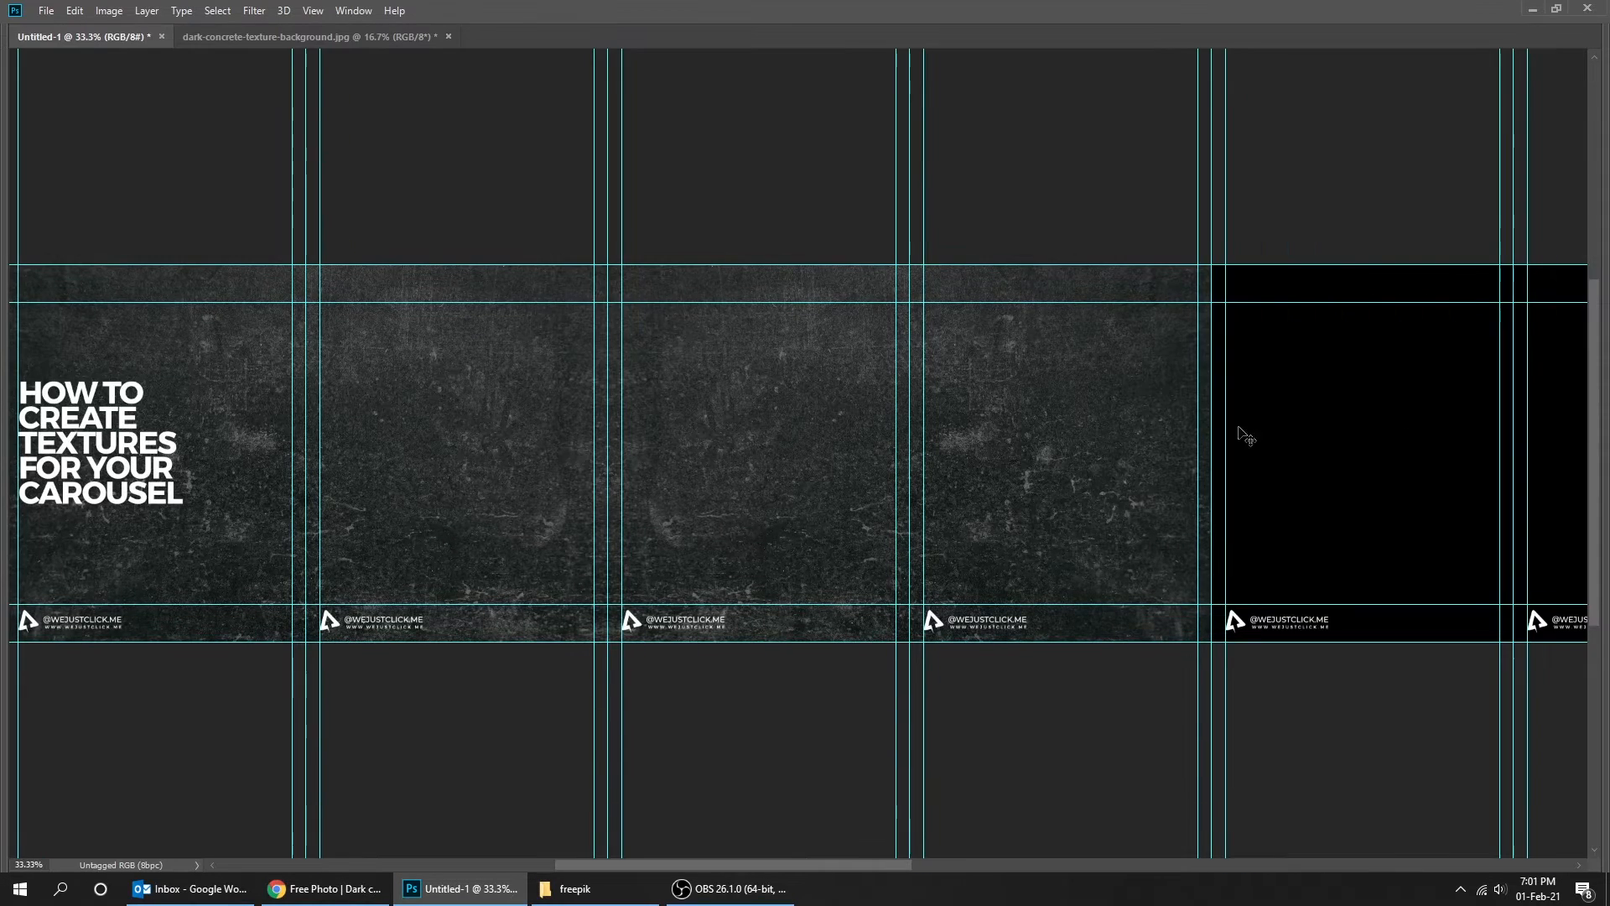
{"action": "left_click_drag", "start_coordinate": [1064, 463], "coordinate": [805, 453]}
{"action": "left_click_drag", "start_coordinate": [570, 420], "coordinate": [1140, 421]}
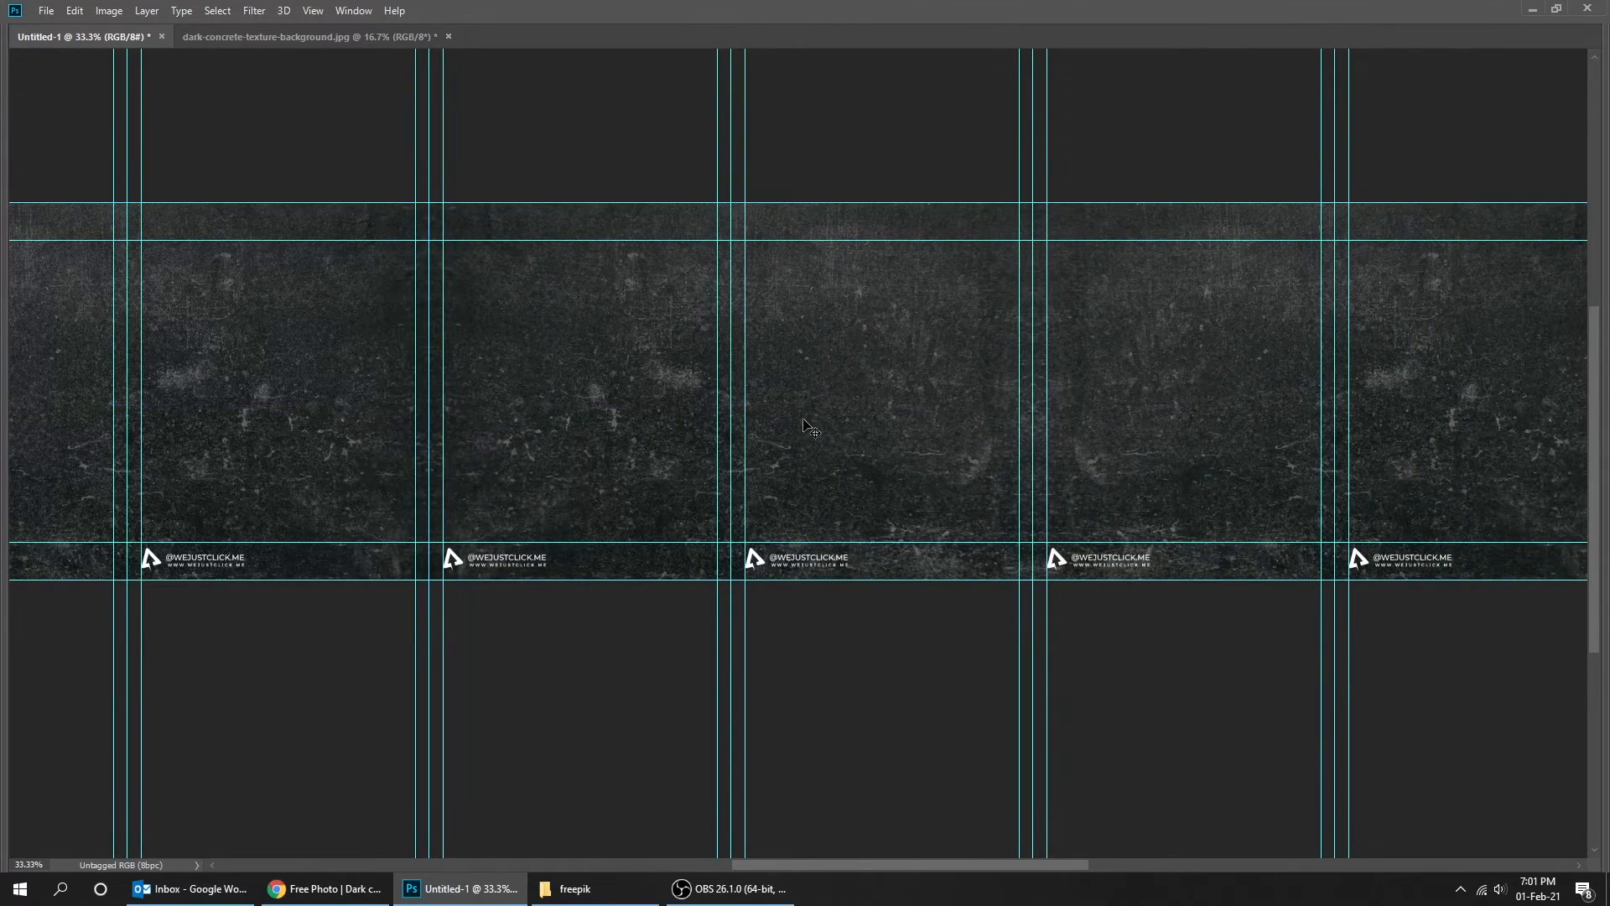
- Duplicate and flip further texture copies until the remaining slides to the right are covered
{"action": "scroll", "coordinate": [554, 434], "scroll_direction": "up", "scroll_amount": 3}
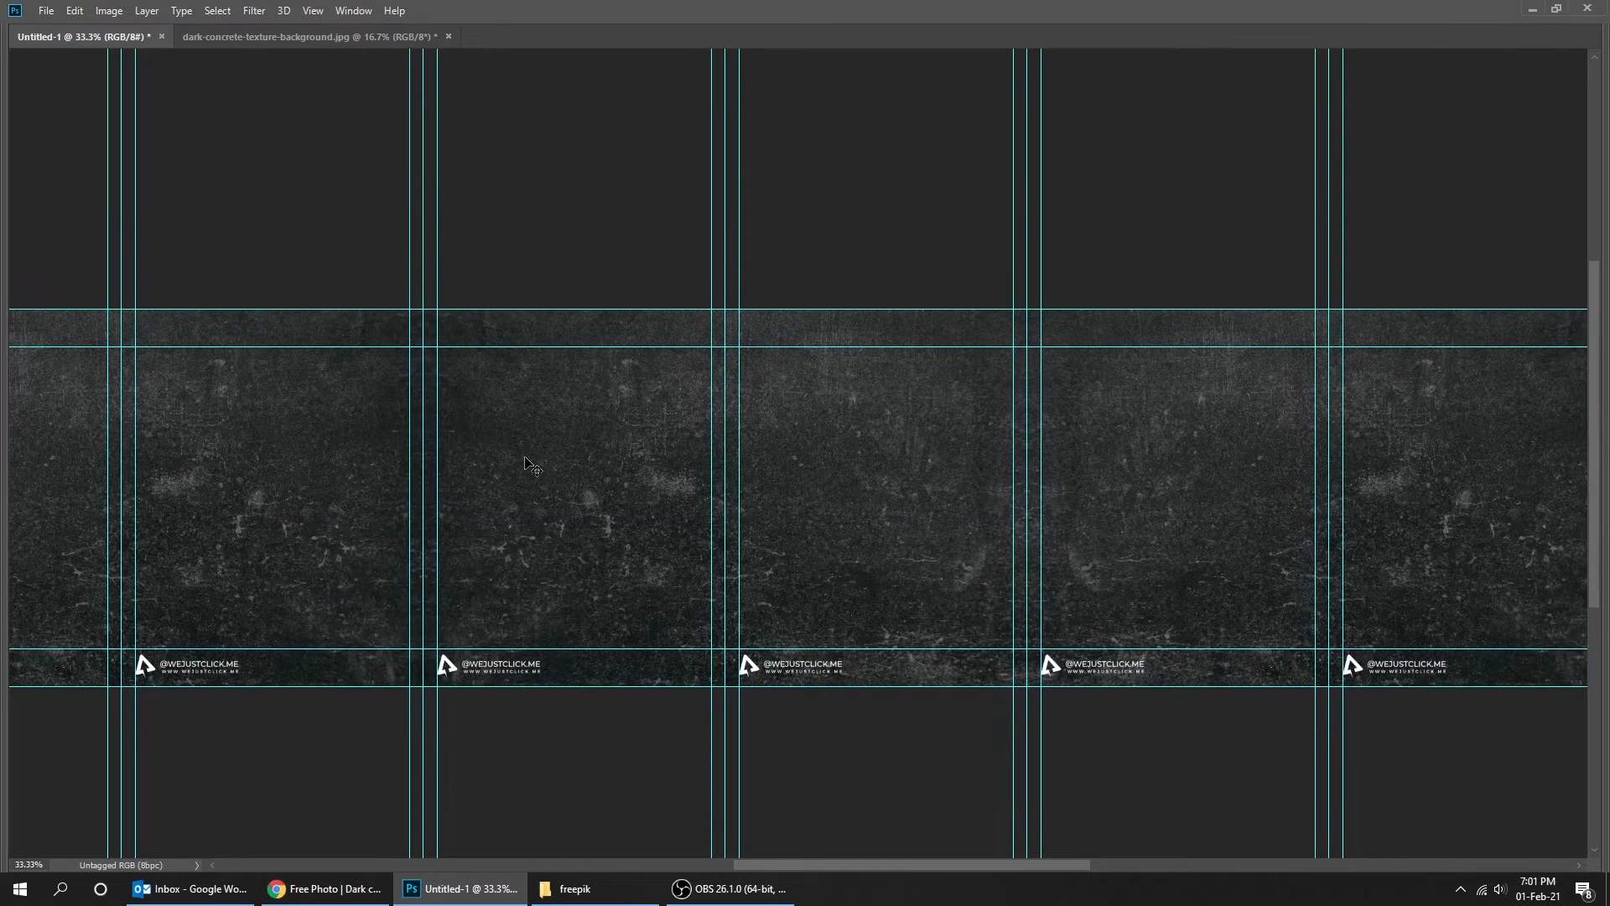
{"action": "key", "text": "ctrl+semicolon"}
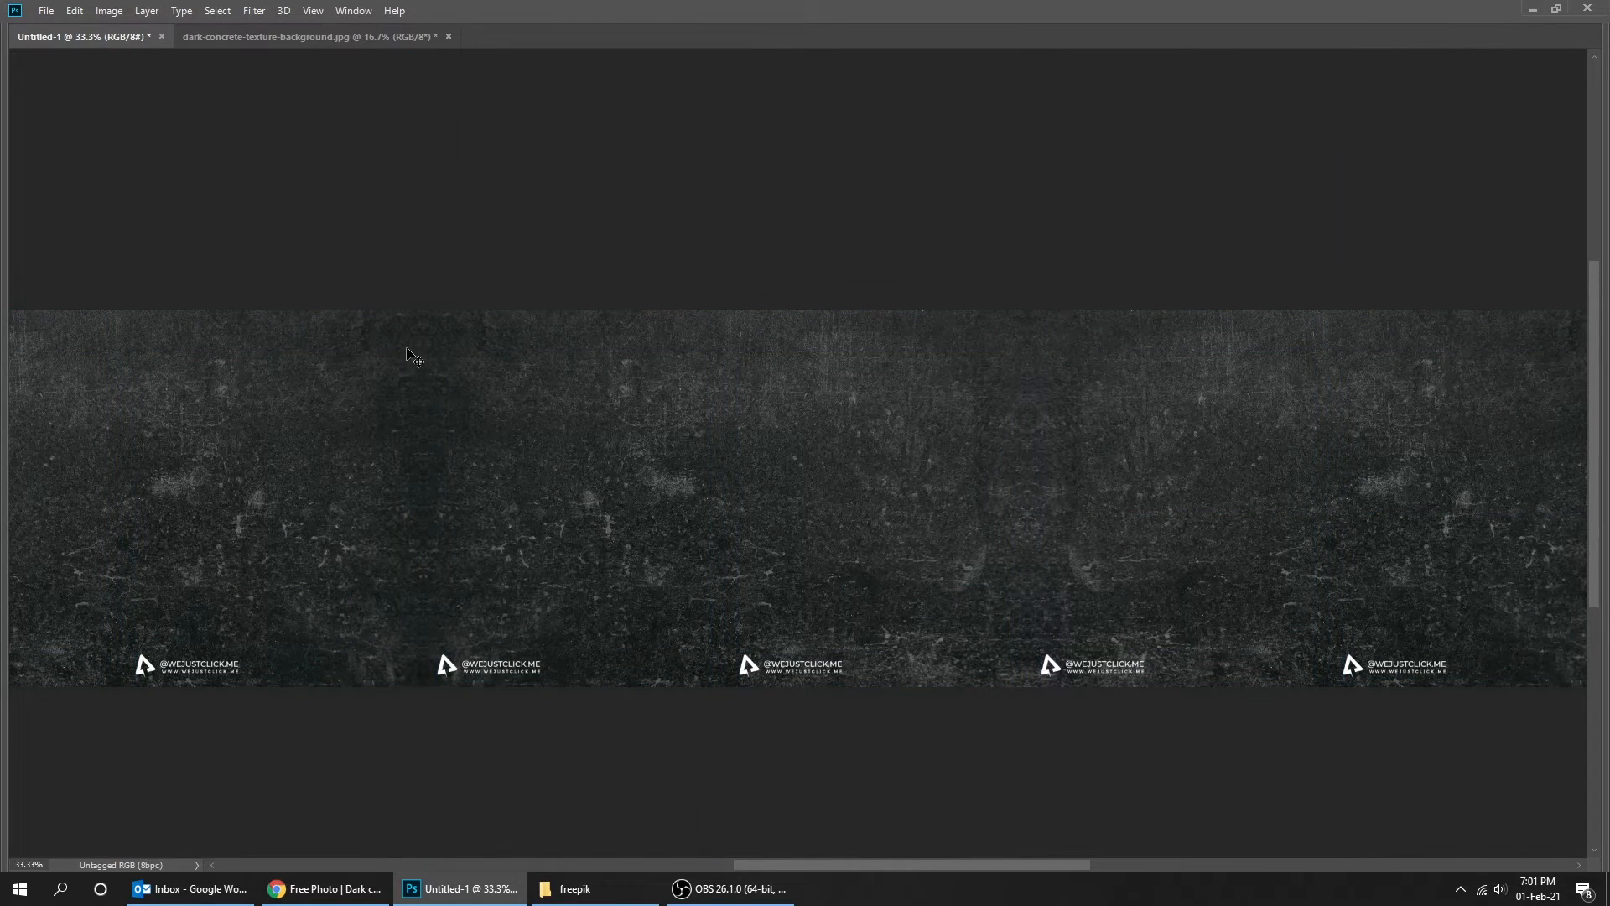
{"action": "scroll", "coordinate": [541, 386], "scroll_direction": "right", "scroll_amount": 10}
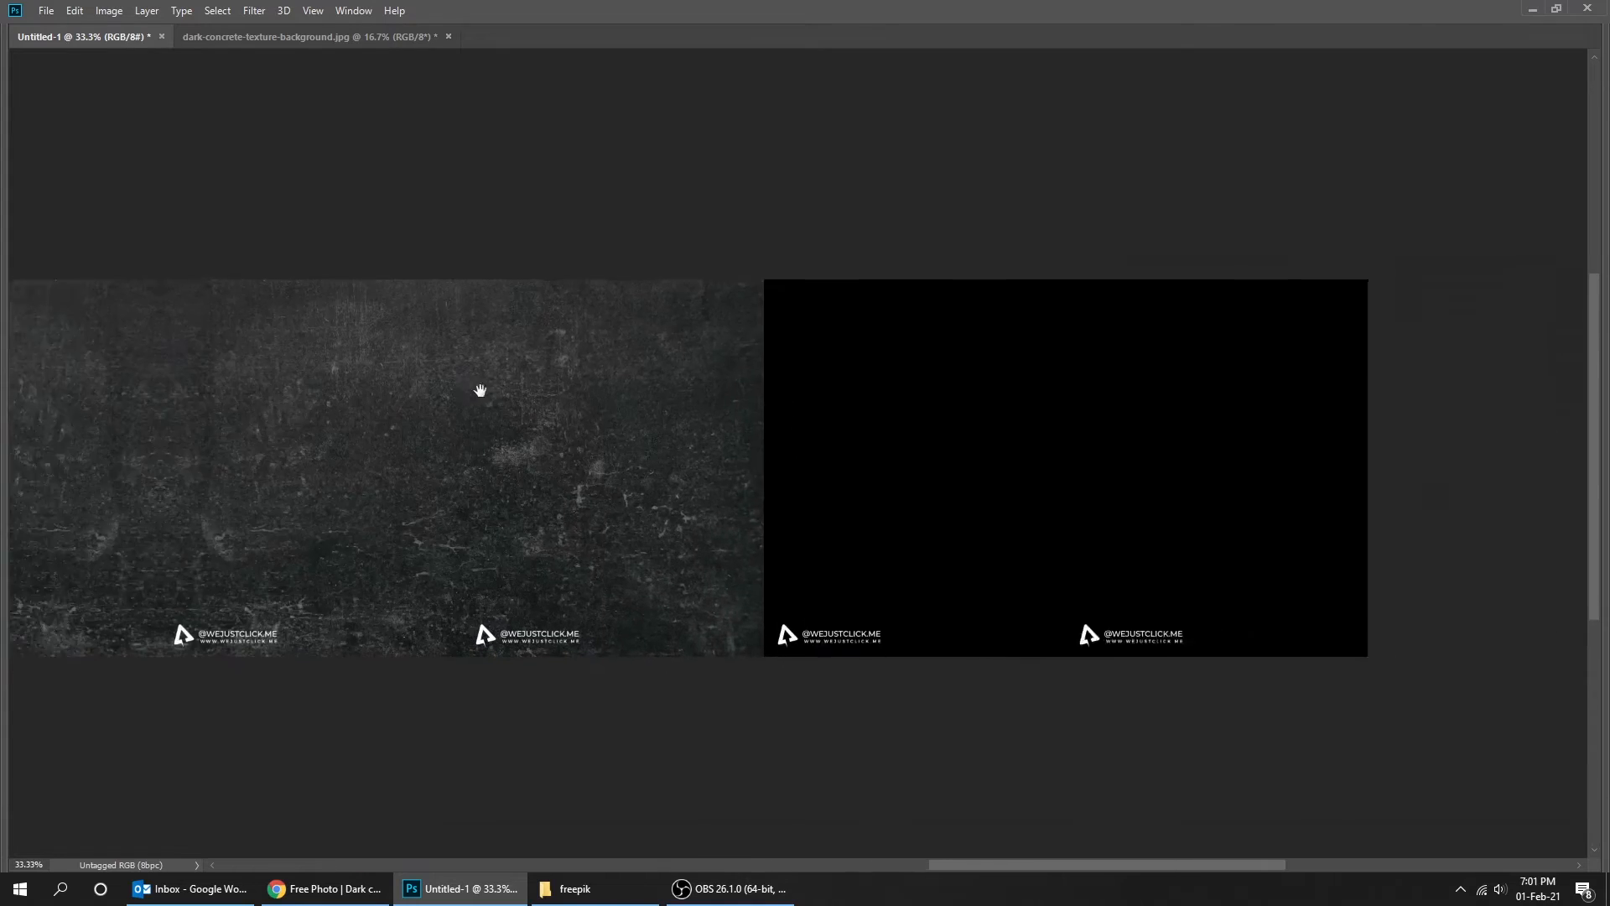
{"action": "left_click_drag", "start_coordinate": [435, 438], "coordinate": [800, 436]}
{"action": "key", "text": "ctrl+semicolon"}
{"action": "key", "text": "ctrl+semicolon"}
{"action": "left_click_drag", "start_coordinate": [511, 455], "coordinate": [1025, 478]}
{"action": "key", "text": "ctrl+minus"}
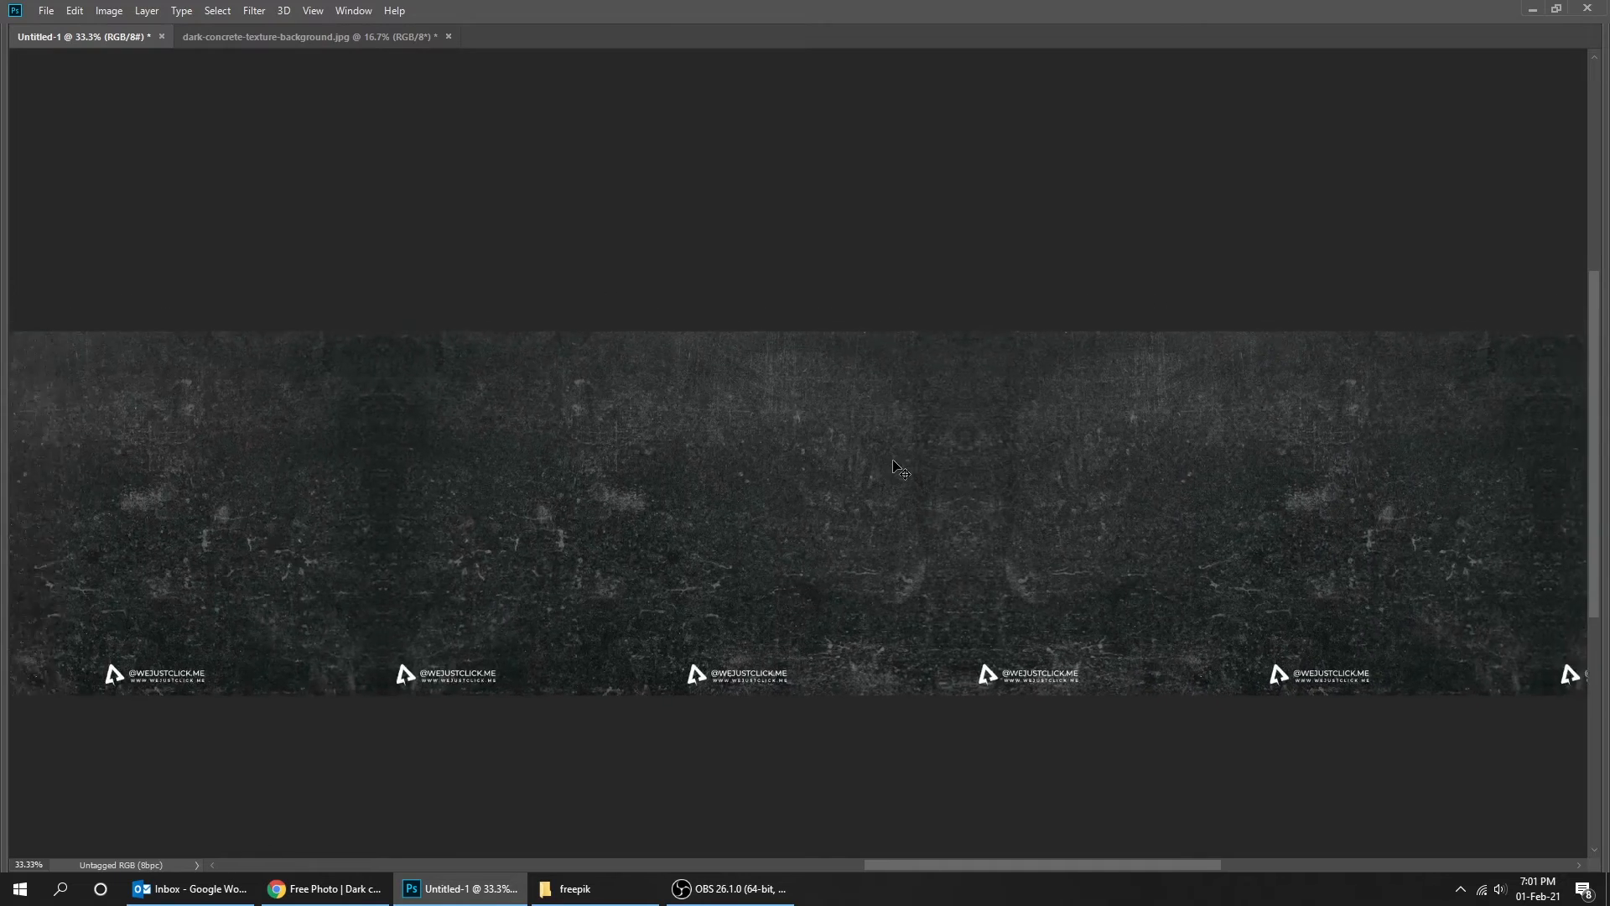
{"action": "left_click_drag", "start_coordinate": [894, 464], "coordinate": [1160, 453]}
{"action": "left_click", "coordinate": [295, 475], "text": "ctrl"}
{"action": "left_click_drag", "start_coordinate": [332, 472], "coordinate": [508, 477]}
{"action": "key", "text": "Tab"}
{"action": "left_click", "coordinate": [1435, 371]}
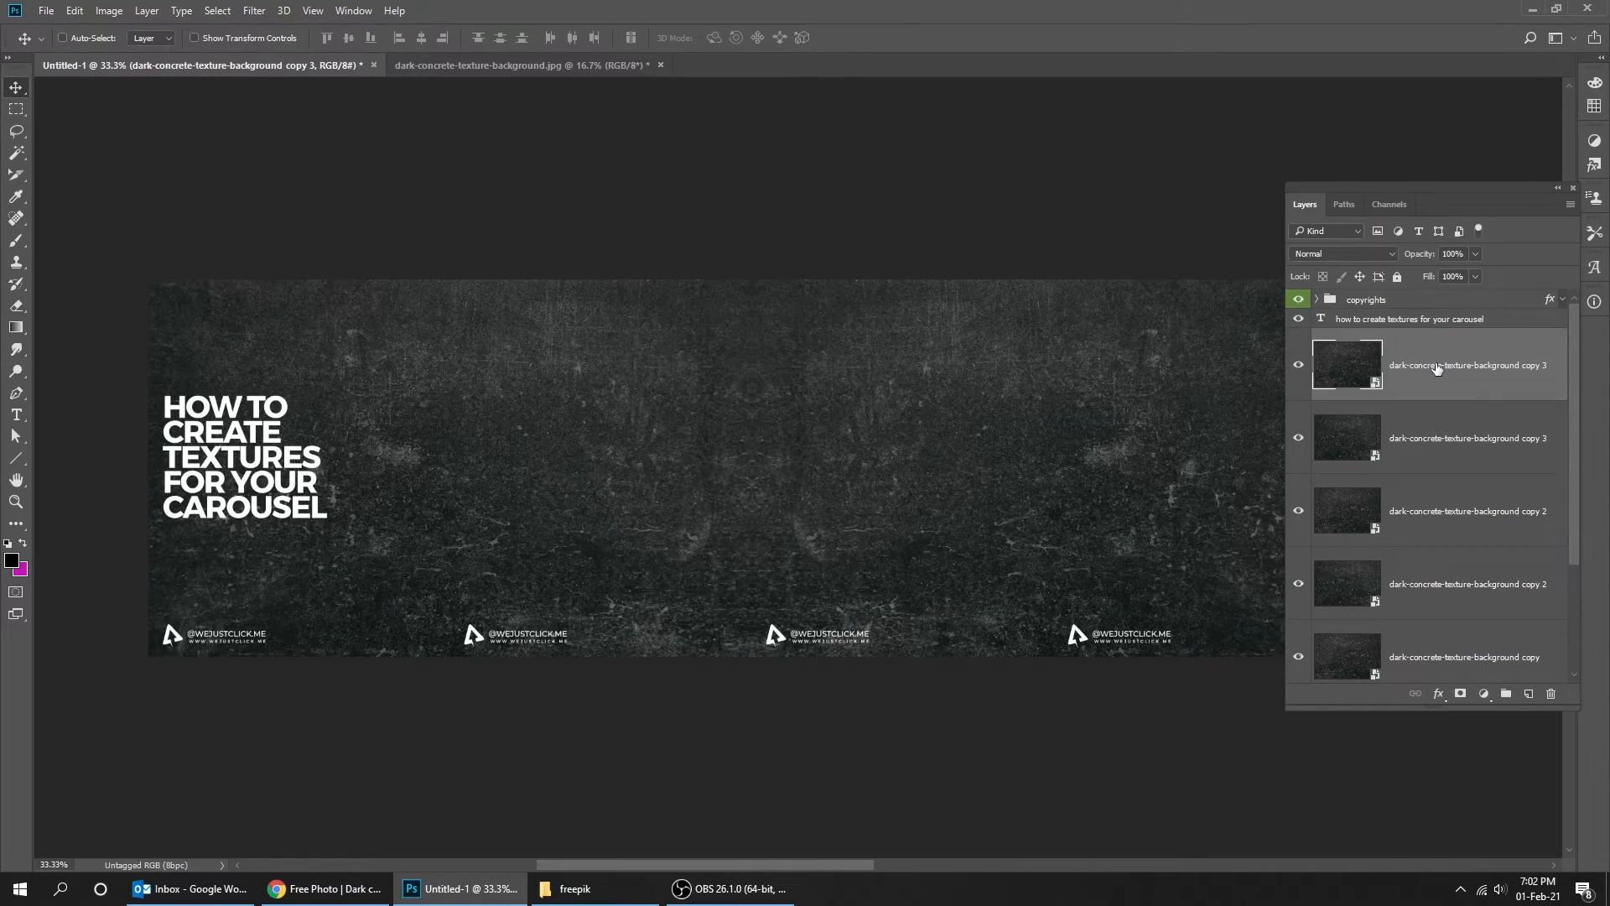
- Select all texture layers and convert them into a single smart object
{"action": "scroll", "coordinate": [1567, 433], "scroll_direction": "down", "scroll_amount": 3}
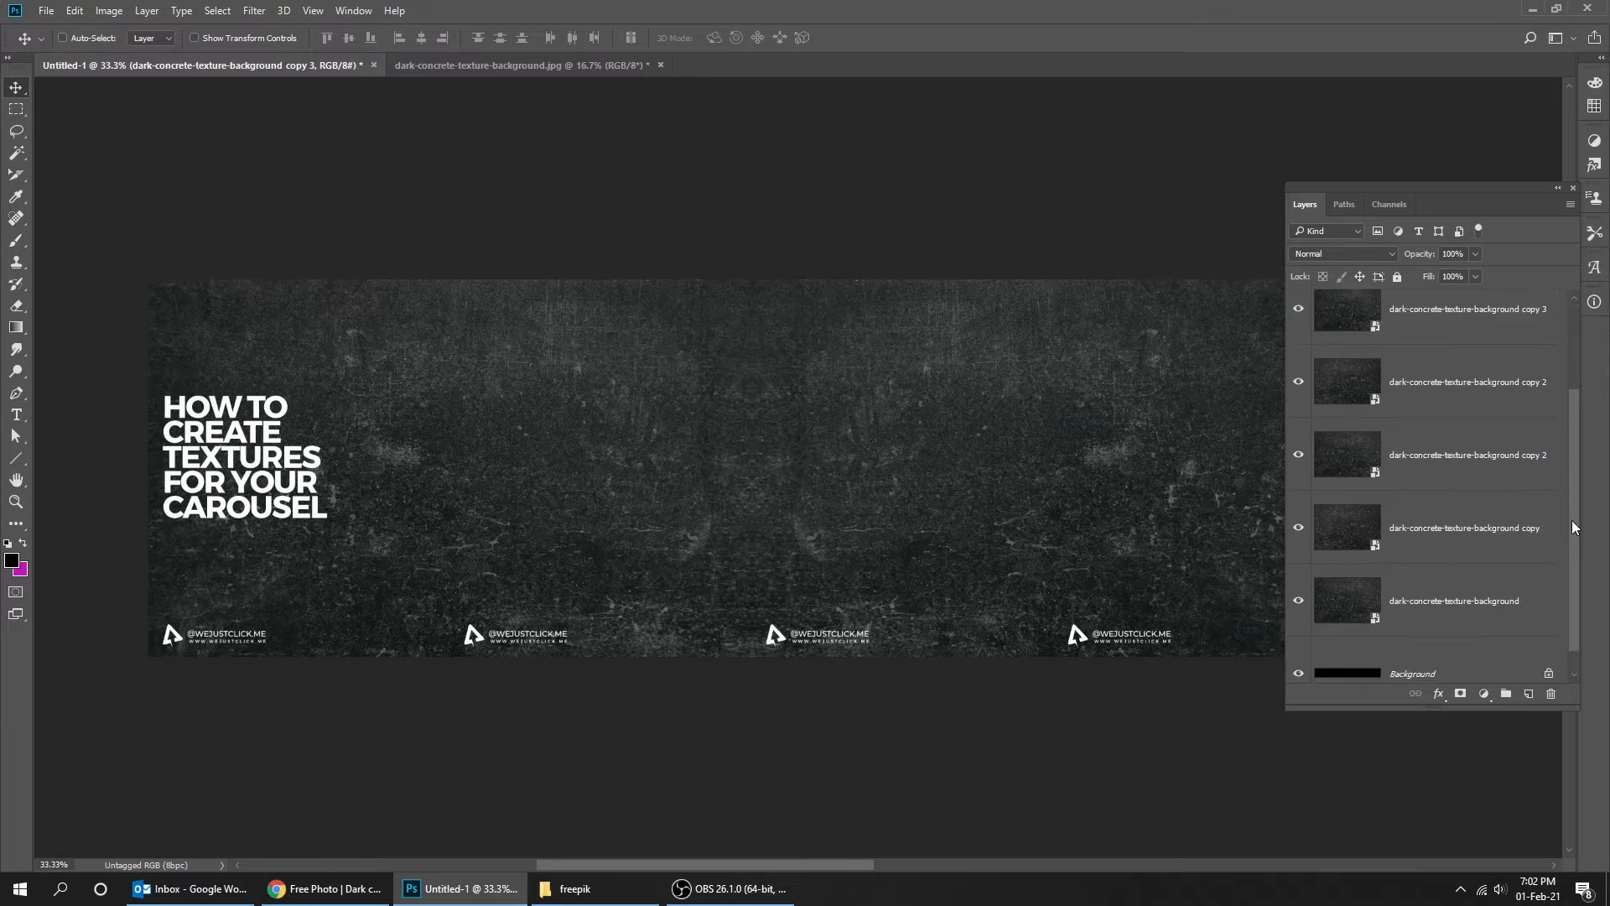
{"action": "left_click", "coordinate": [1476, 570], "text": "shift"}
{"action": "right_click", "coordinate": [1414, 349]}
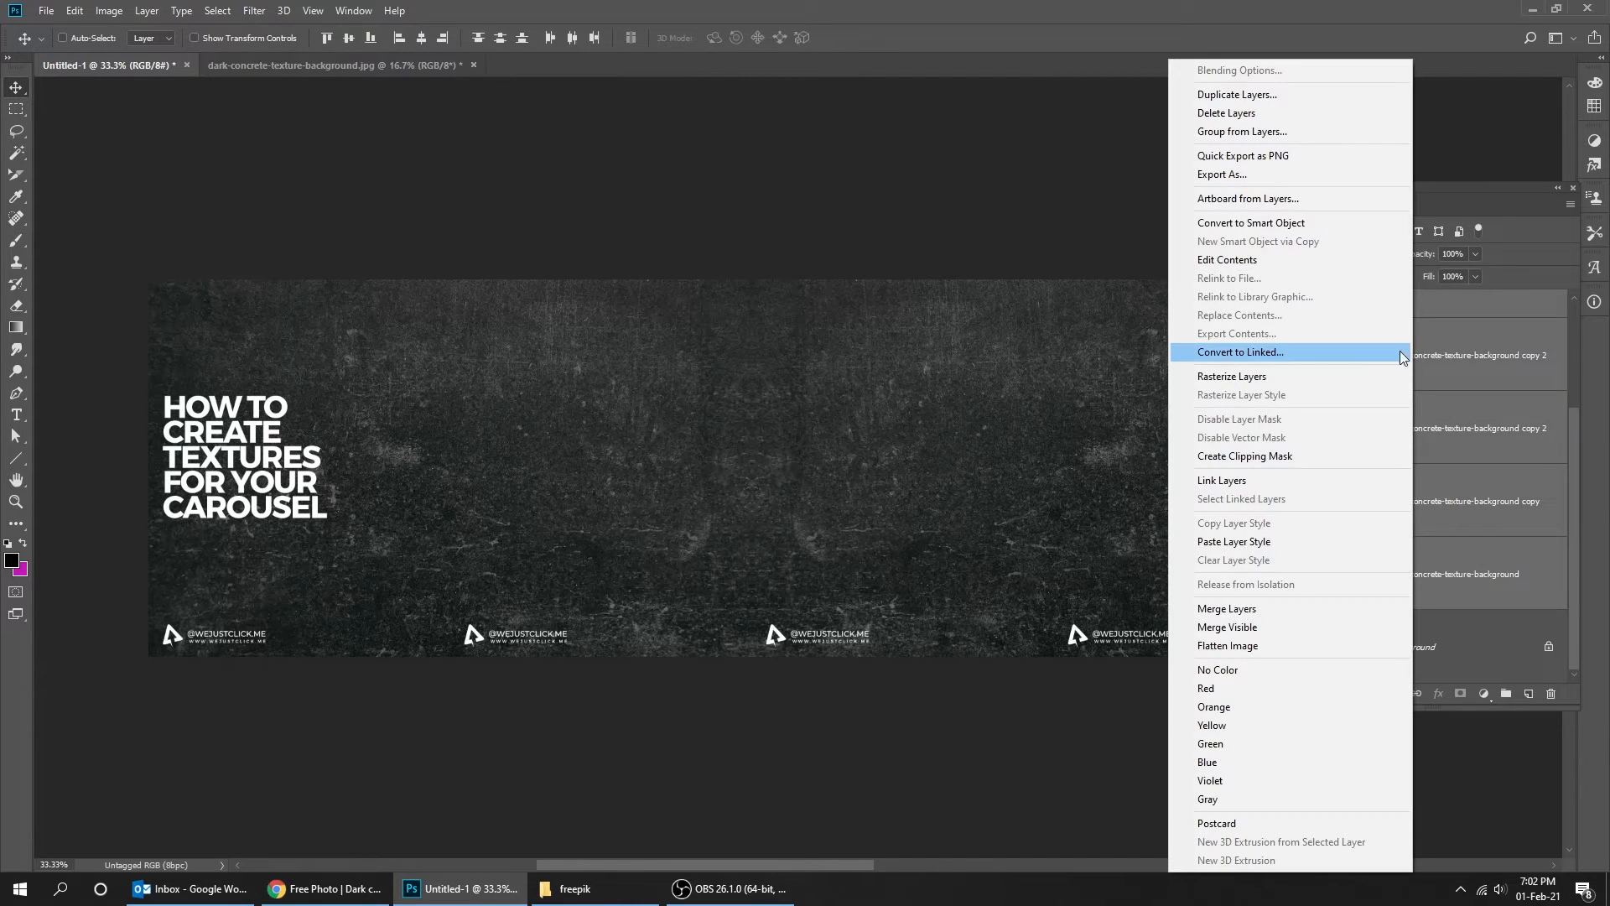
{"action": "left_click", "coordinate": [1276, 223]}
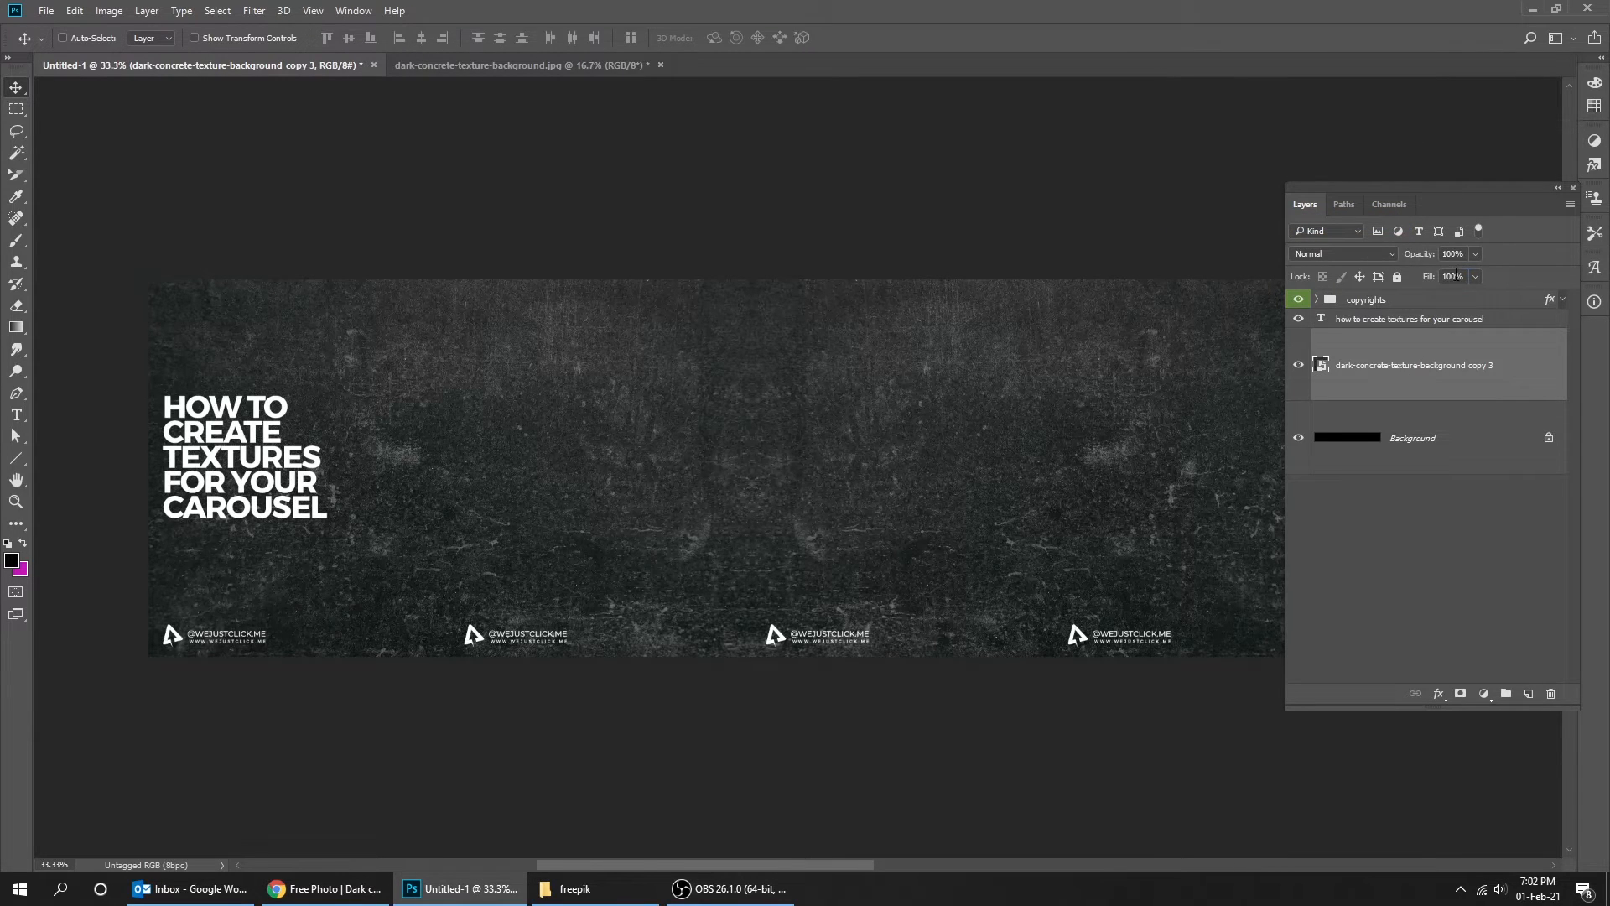
- Set the texture smart object's fill to 50%
{"action": "type", "text": "50"}
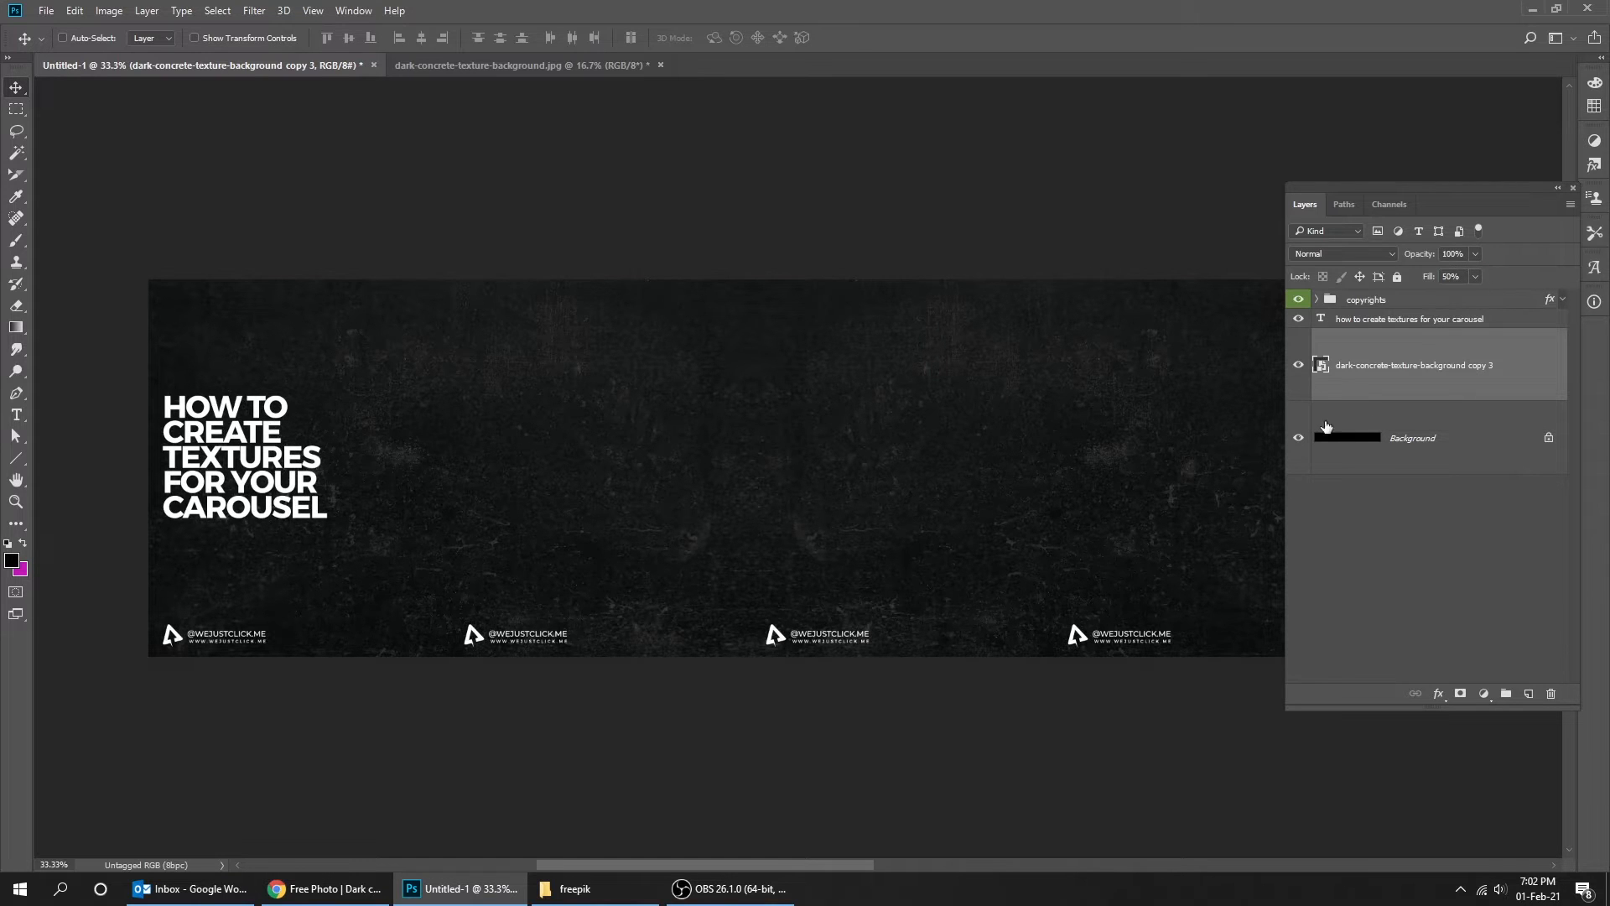
{"action": "left_click", "coordinate": [1418, 314]}
- Hide the title text layer "how to create textures for your carousel"
{"action": "key", "text": "Tab"}
{"action": "left_click", "coordinate": [347, 493], "text": "ctrl"}
{"action": "left_click_drag", "start_coordinate": [349, 492], "coordinate": [529, 479]}
{"action": "key", "text": "ctrl+semicolon"}
{"action": "scroll", "coordinate": [912, 511], "scroll_direction": "right", "scroll_amount": 1}
{"action": "key", "text": "ctrl+minus"}
{"action": "key", "text": "Tab"}
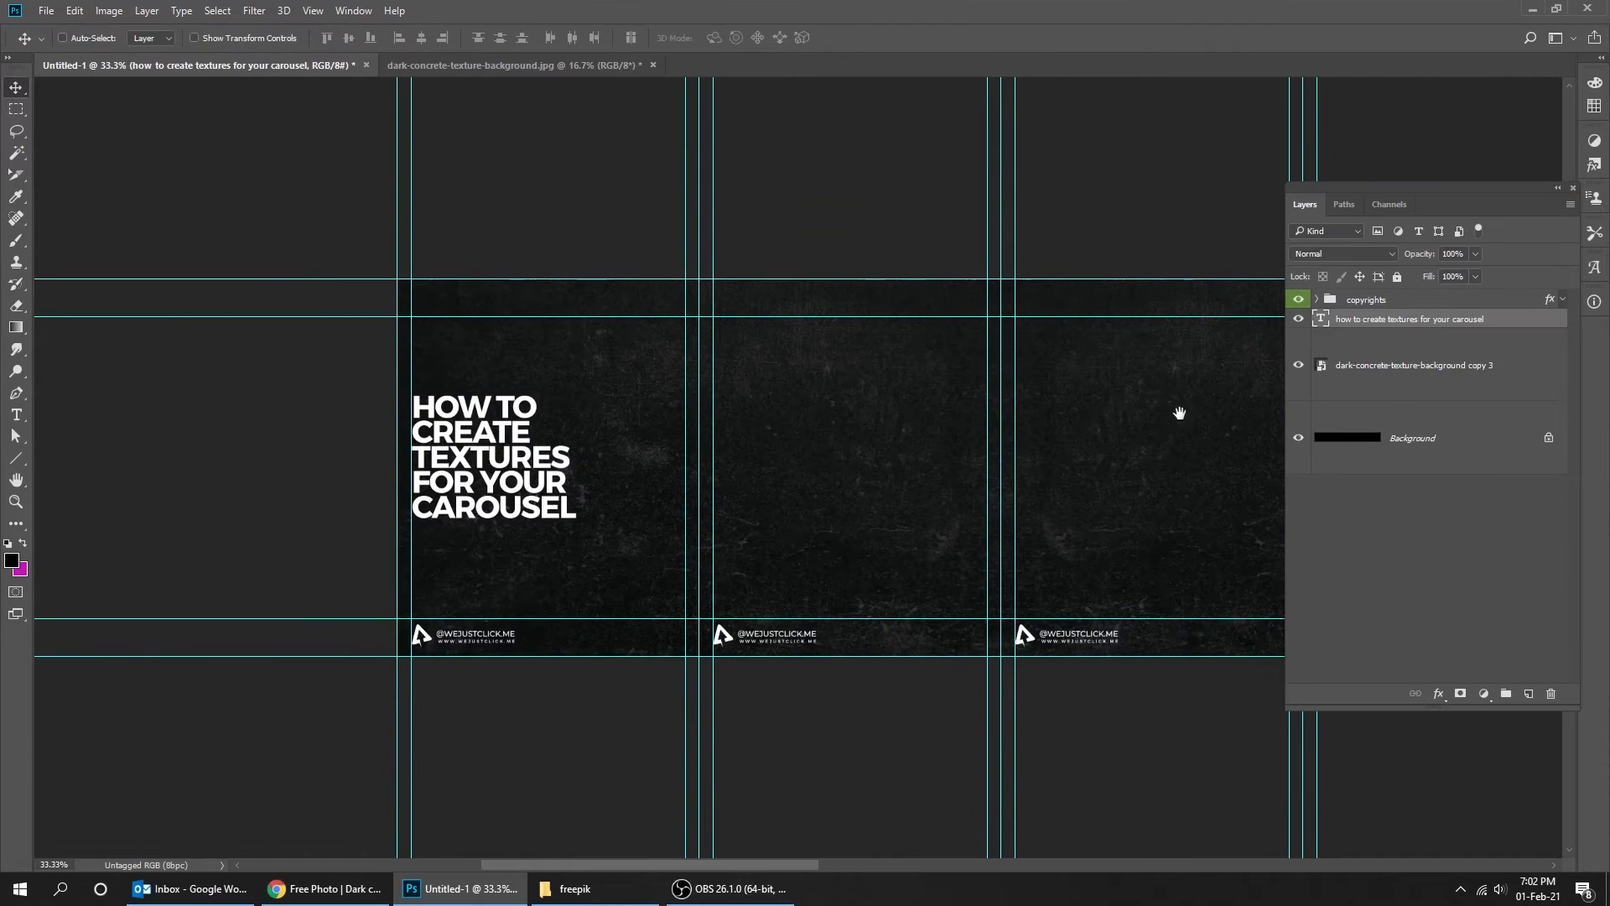
{"action": "scroll", "coordinate": [1180, 415], "scroll_direction": "right", "scroll_amount": 2}
{"action": "left_click", "coordinate": [1299, 321]}
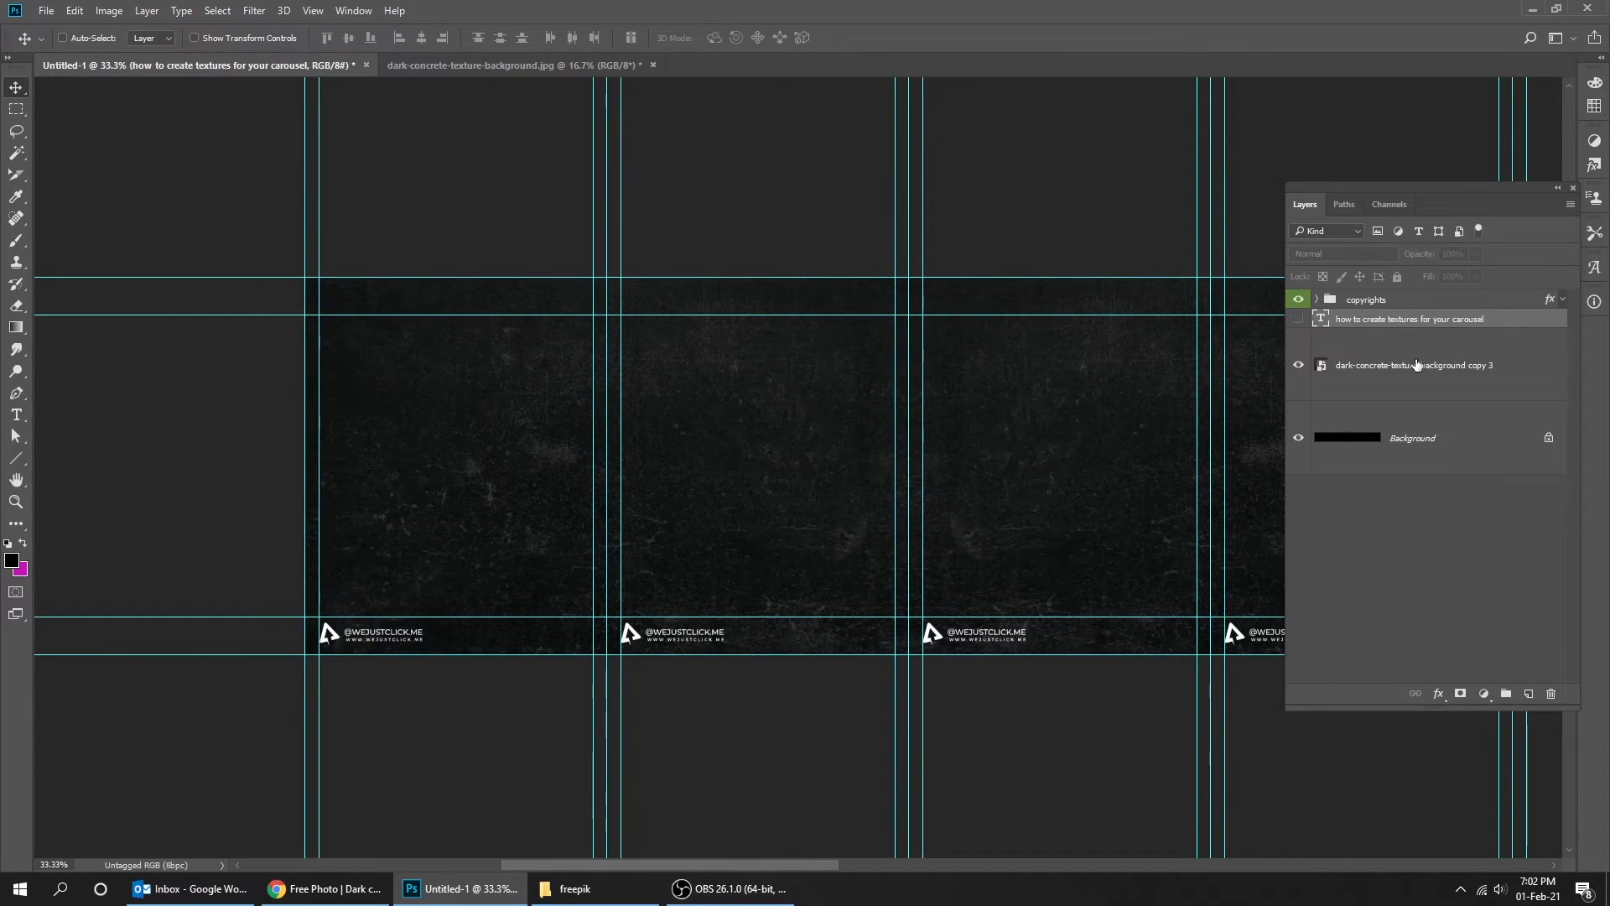
- Delete the texture smart object layer
{"action": "left_click", "coordinate": [1423, 366]}
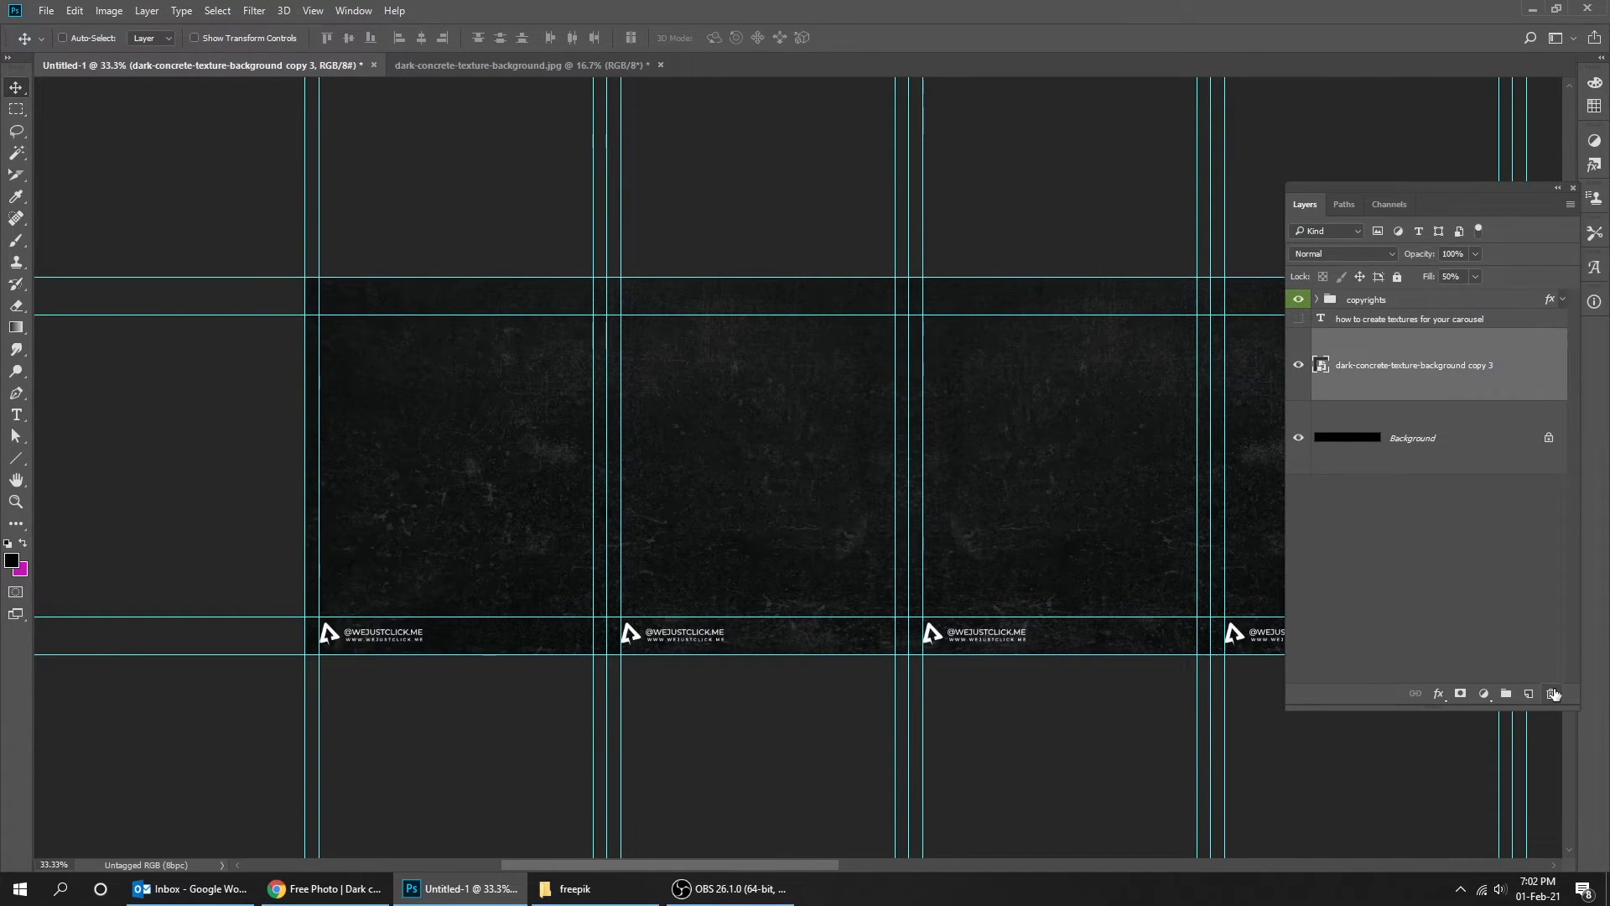
{"action": "left_click", "coordinate": [1549, 692]}
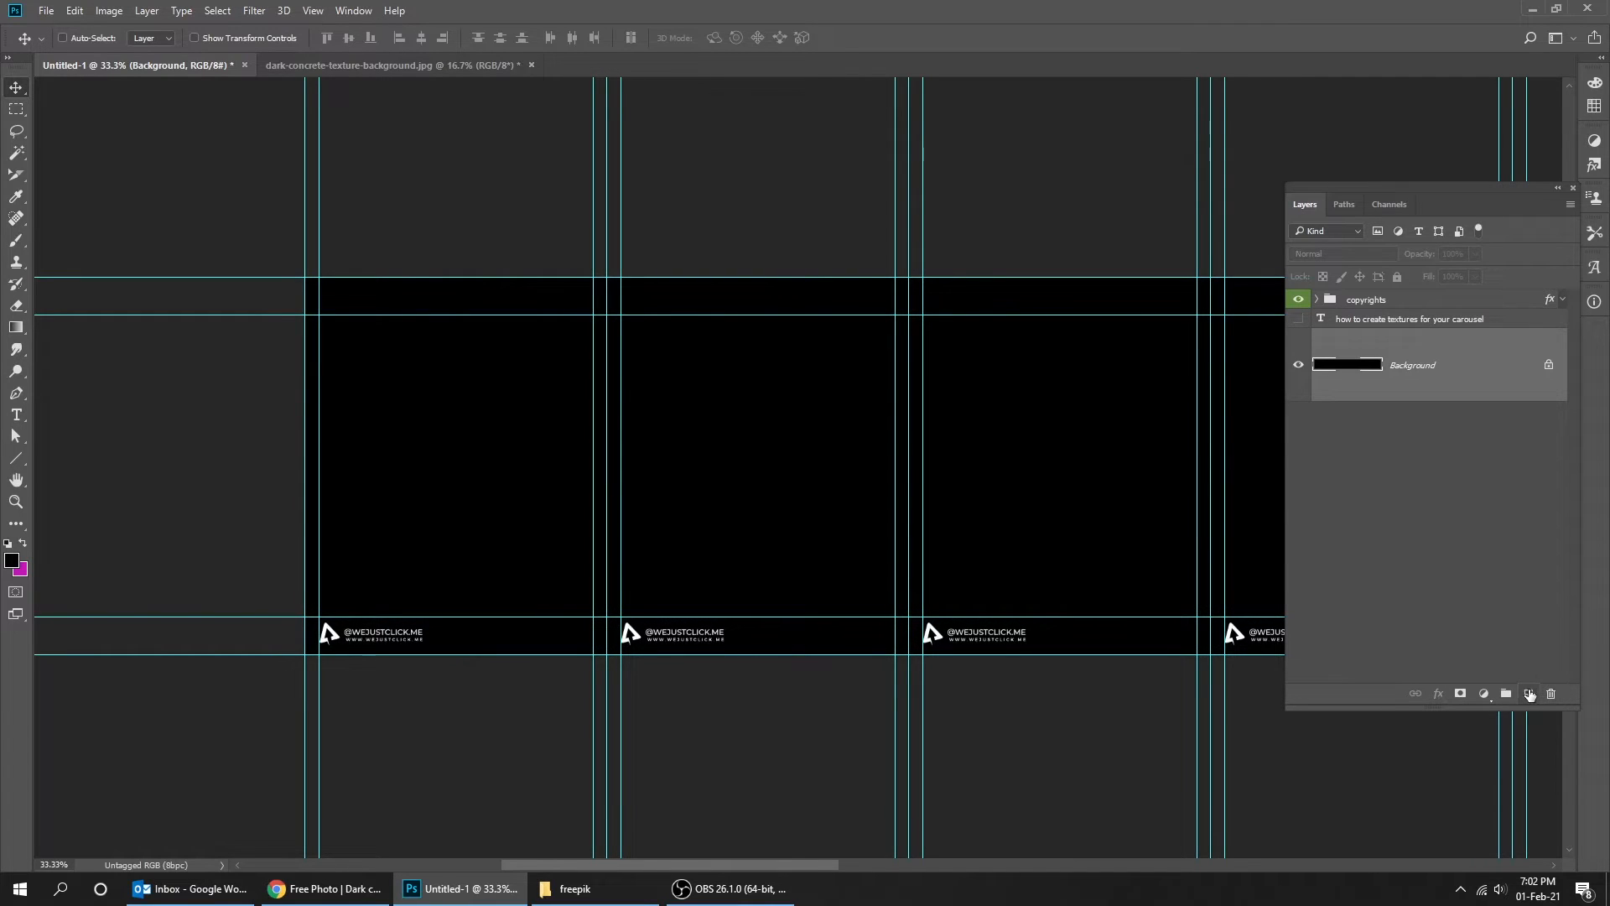
- Add a new empty layer above the background and set the foreground colour to dcdcdc
{"action": "left_click", "coordinate": [1527, 694]}
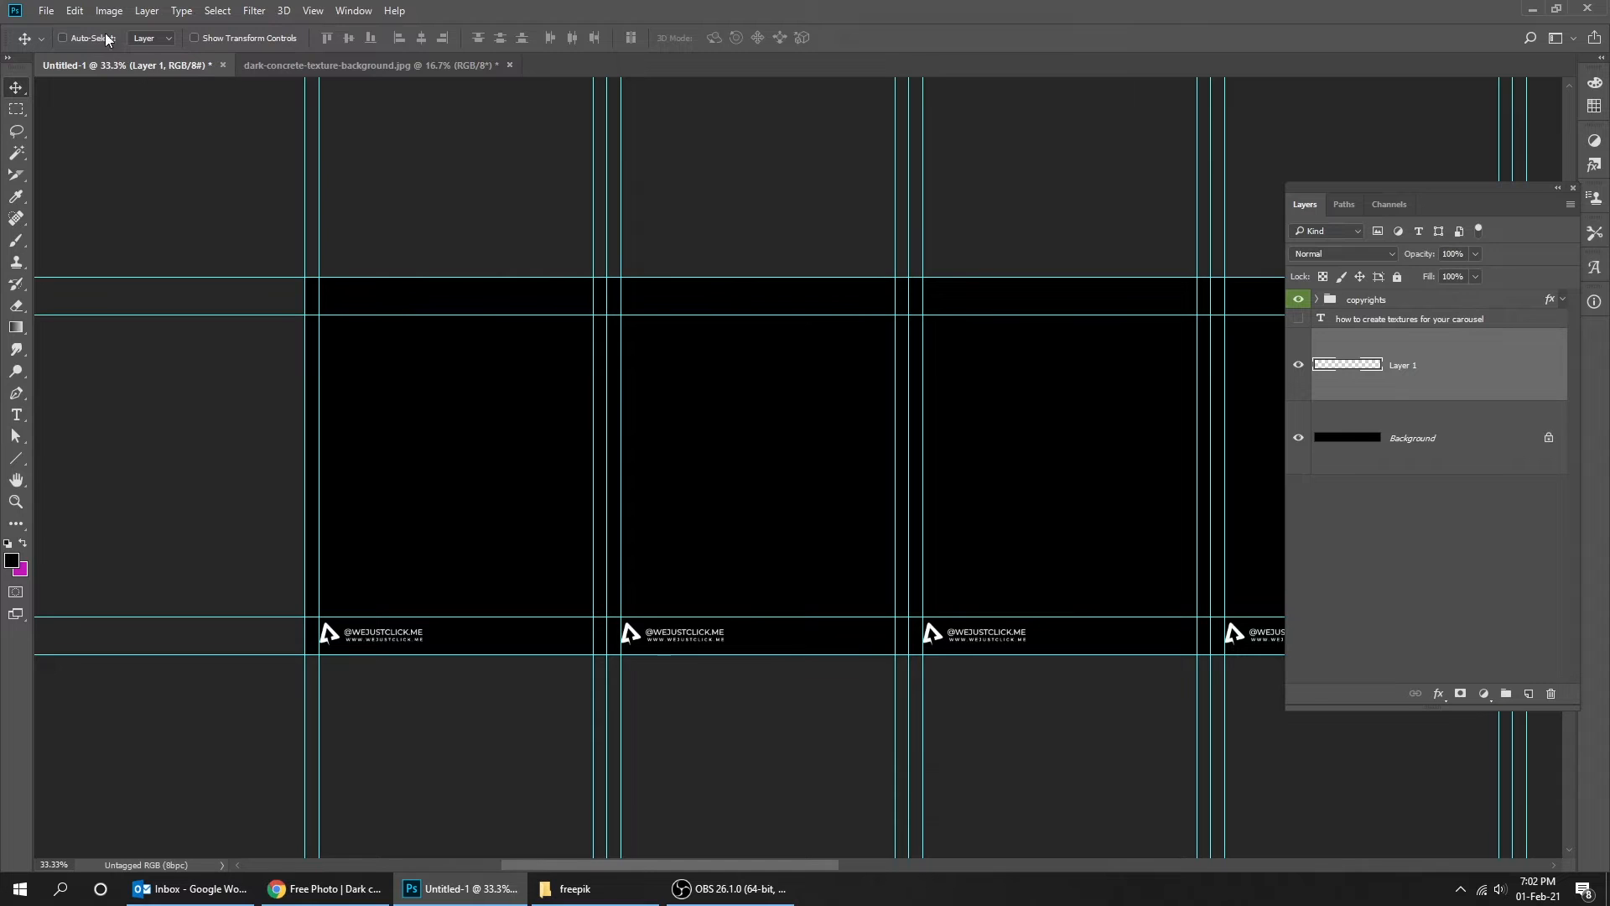
{"action": "left_click", "coordinate": [12, 559]}
{"action": "type", "text": "dcdcdc"}
{"action": "left_click", "coordinate": [1384, 324]}
- Fill the new empty layer with the foreground colour
{"action": "left_click", "coordinate": [73, 12]}
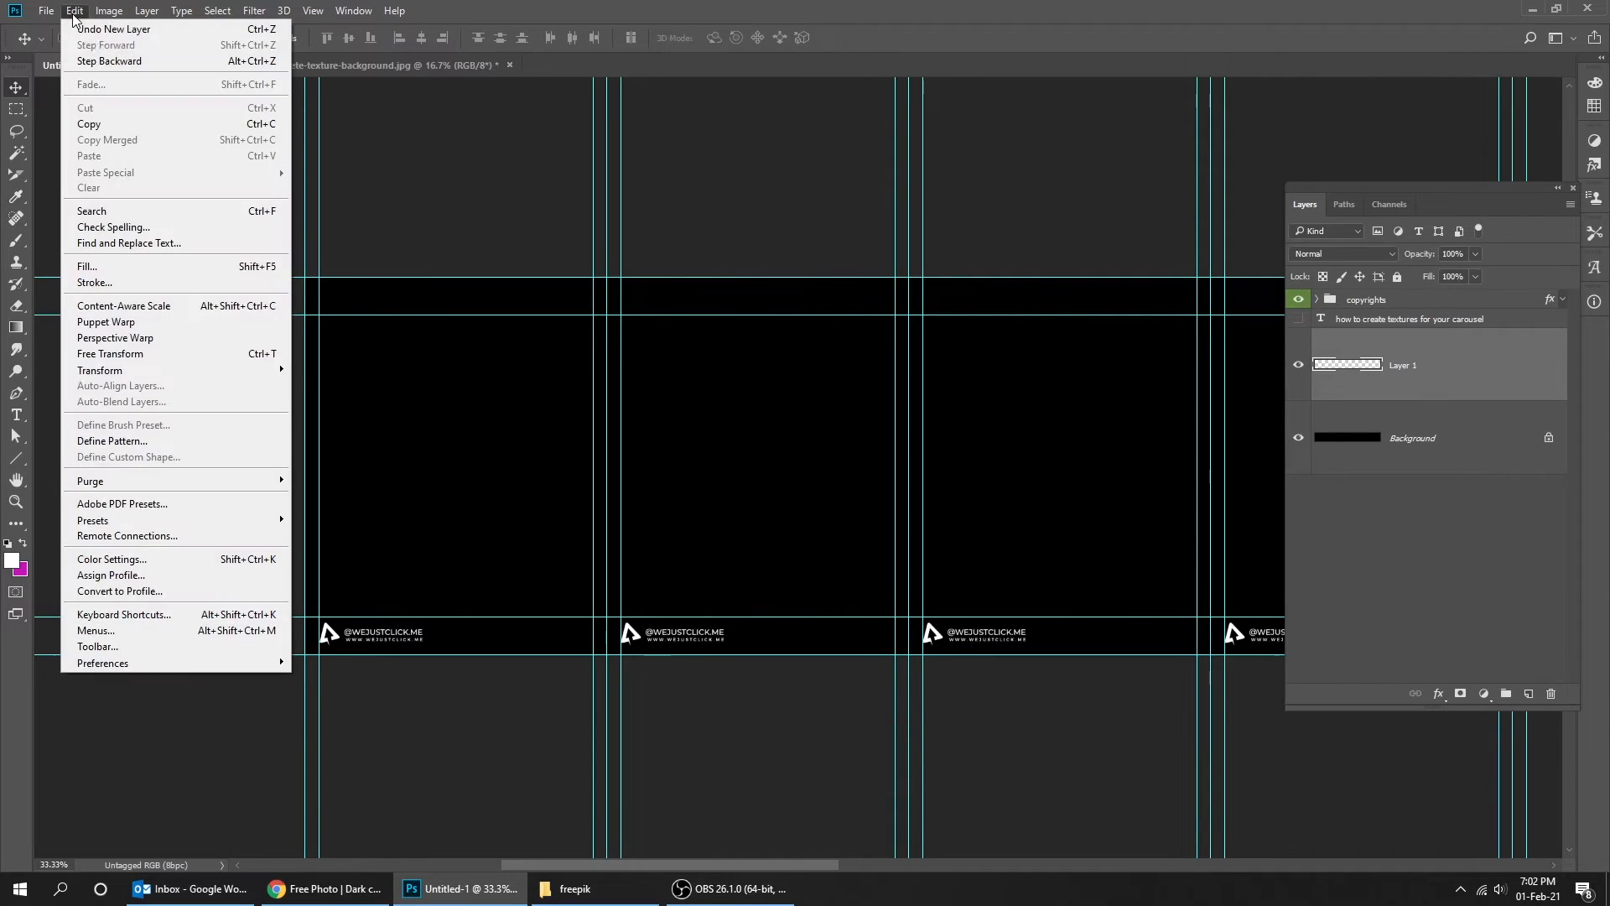
{"action": "left_click", "coordinate": [148, 268]}
{"action": "left_click", "coordinate": [305, 201]}
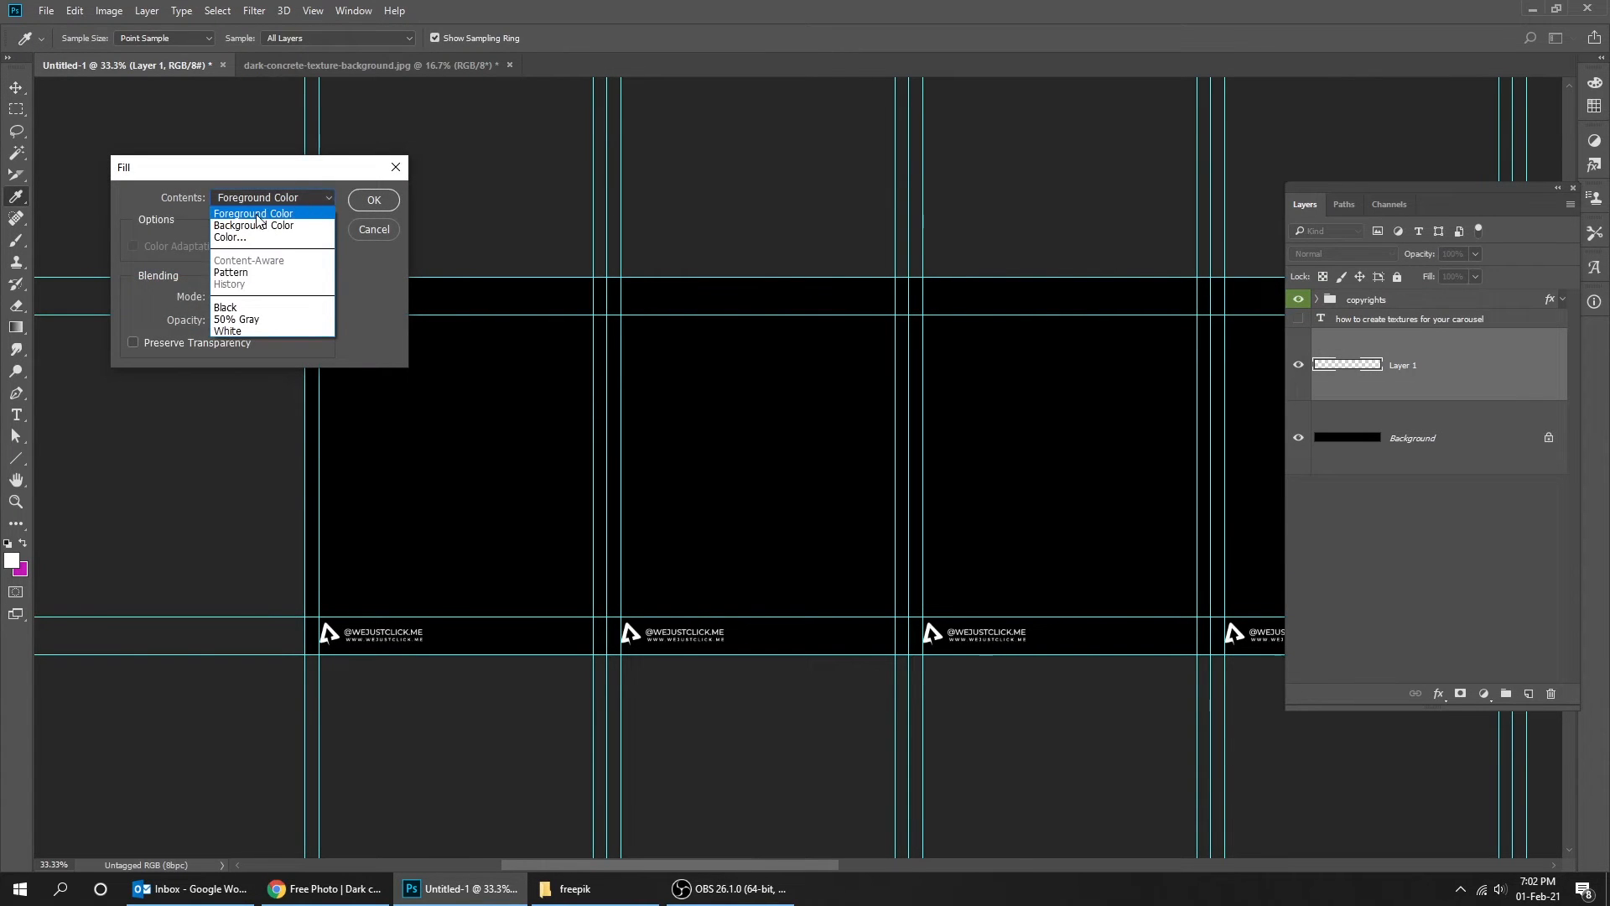
{"action": "left_click", "coordinate": [258, 215]}
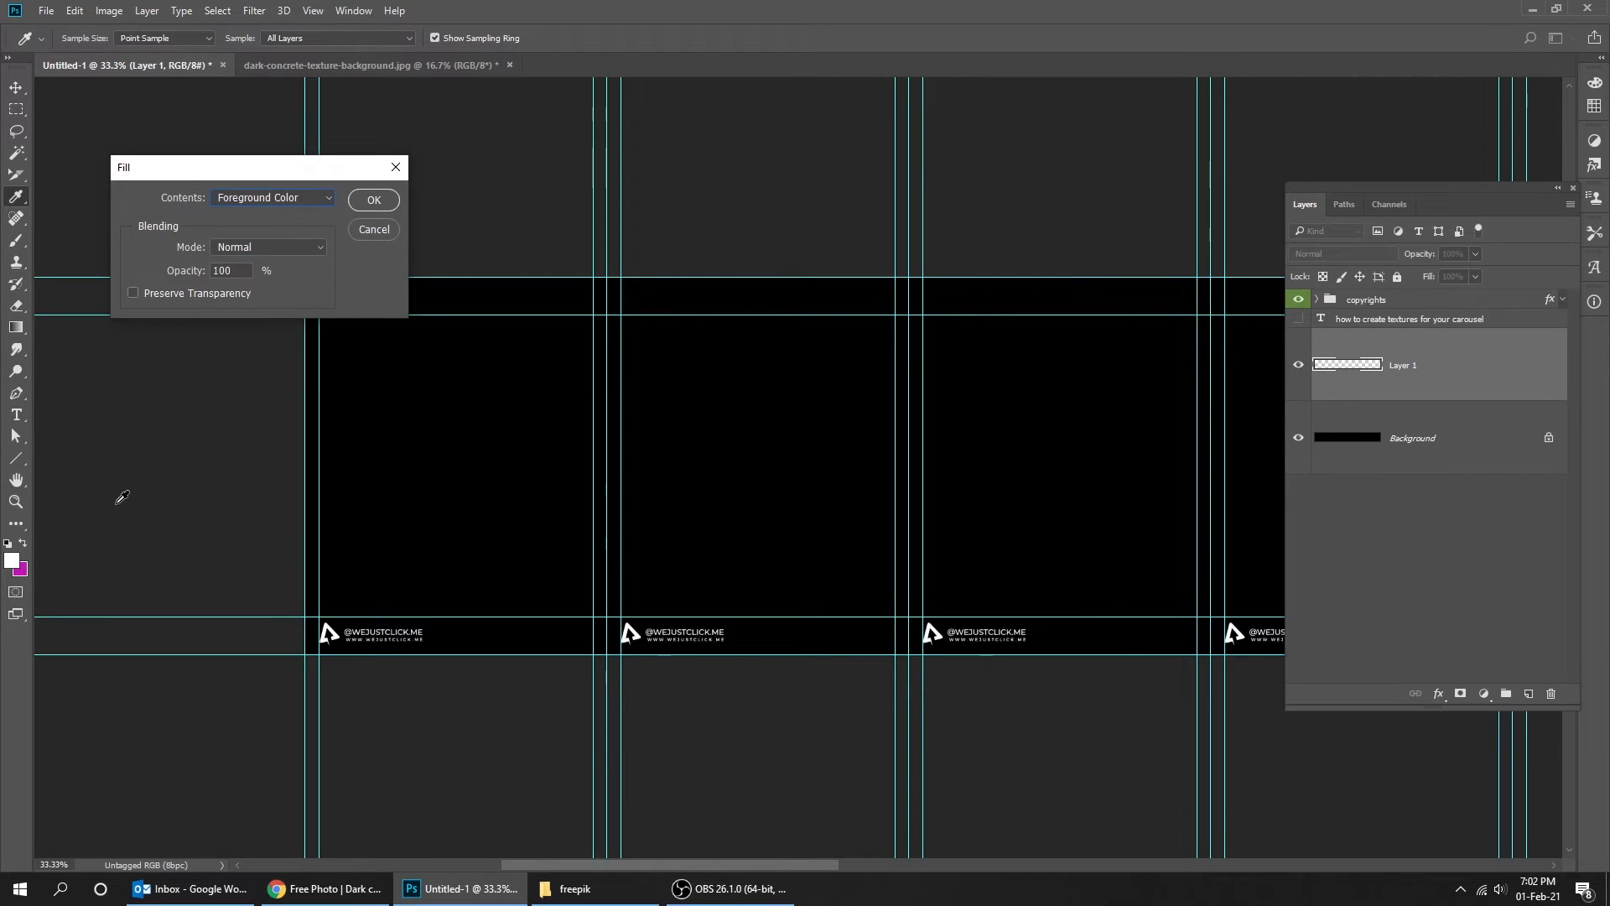
{"action": "left_click", "coordinate": [373, 201]}
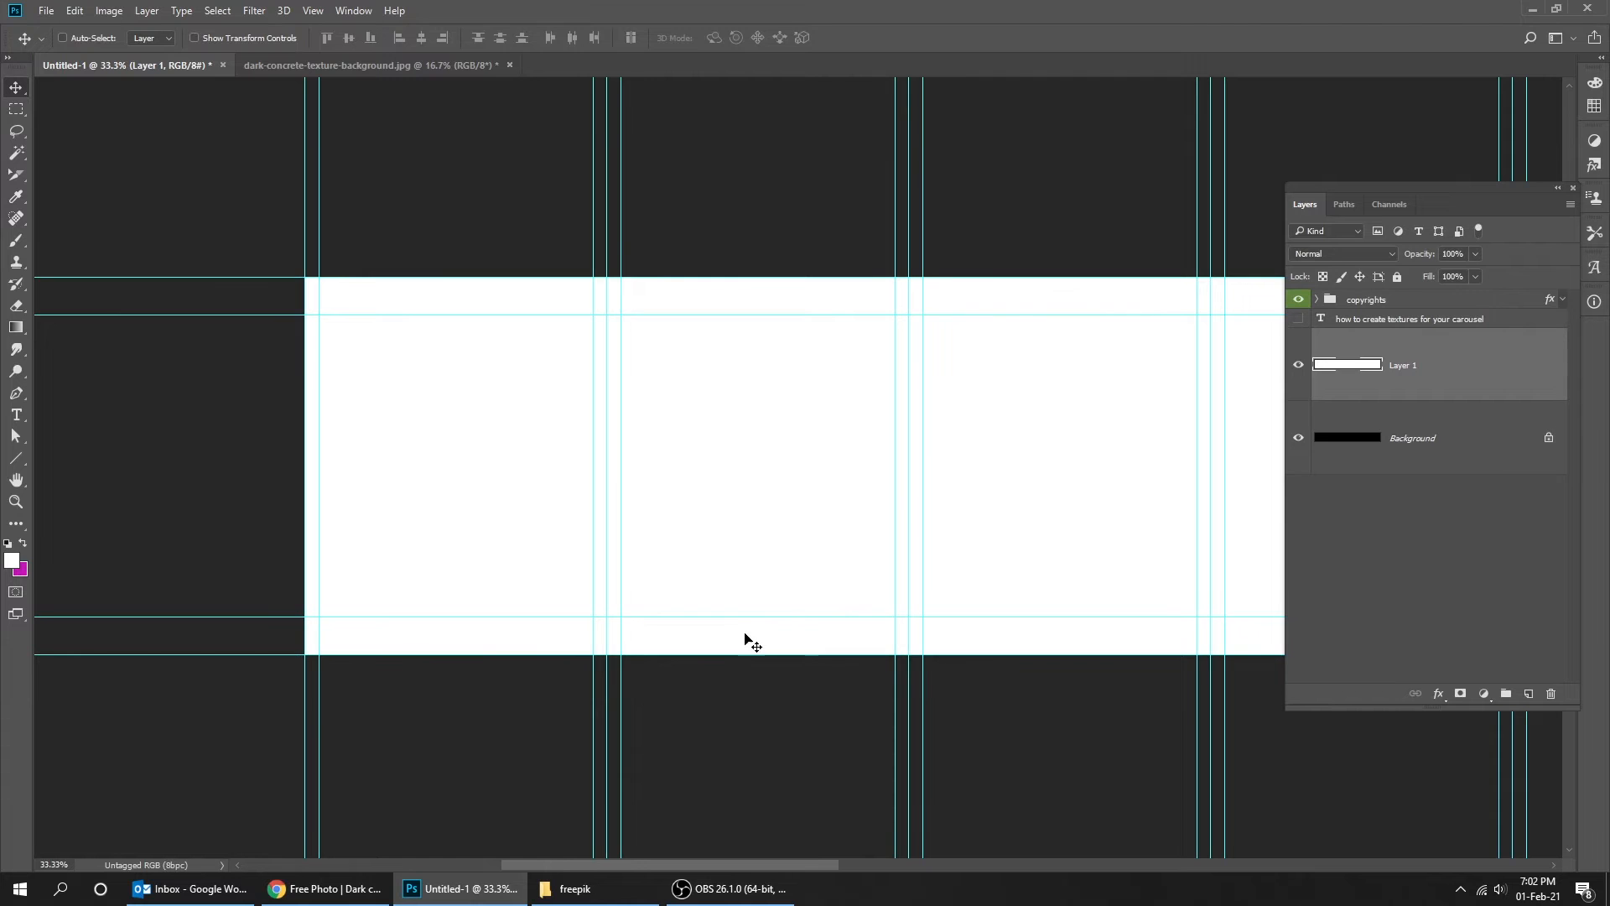
- Switch to the browser and open the close-up white poster texture on Freepik
{"action": "left_click", "coordinate": [327, 888]}
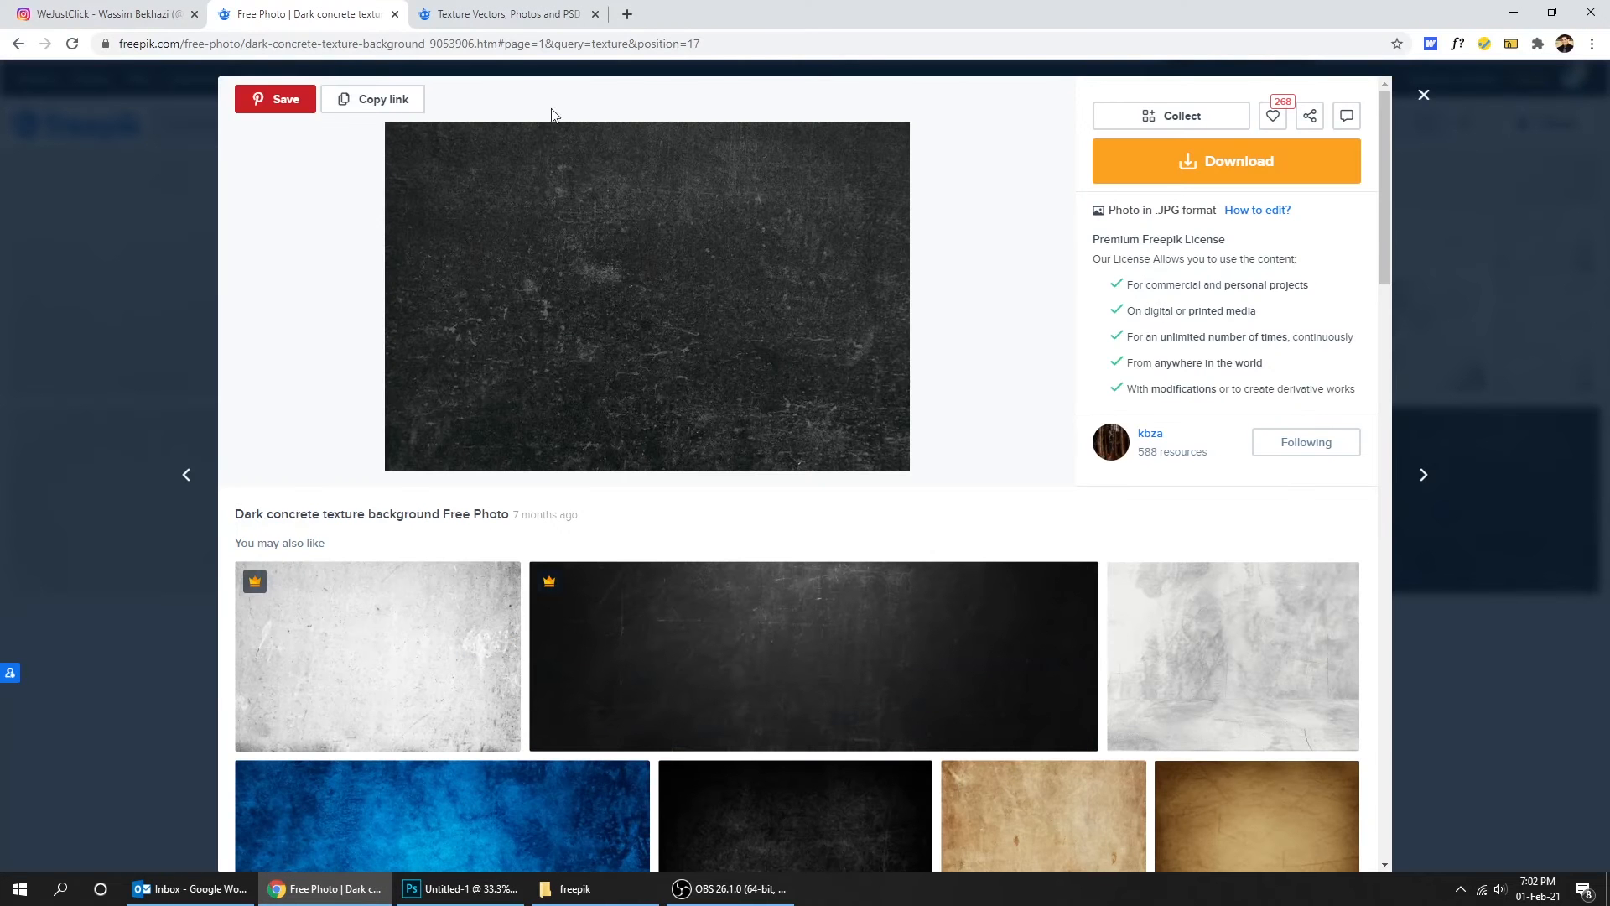
{"action": "left_click", "coordinate": [506, 15]}
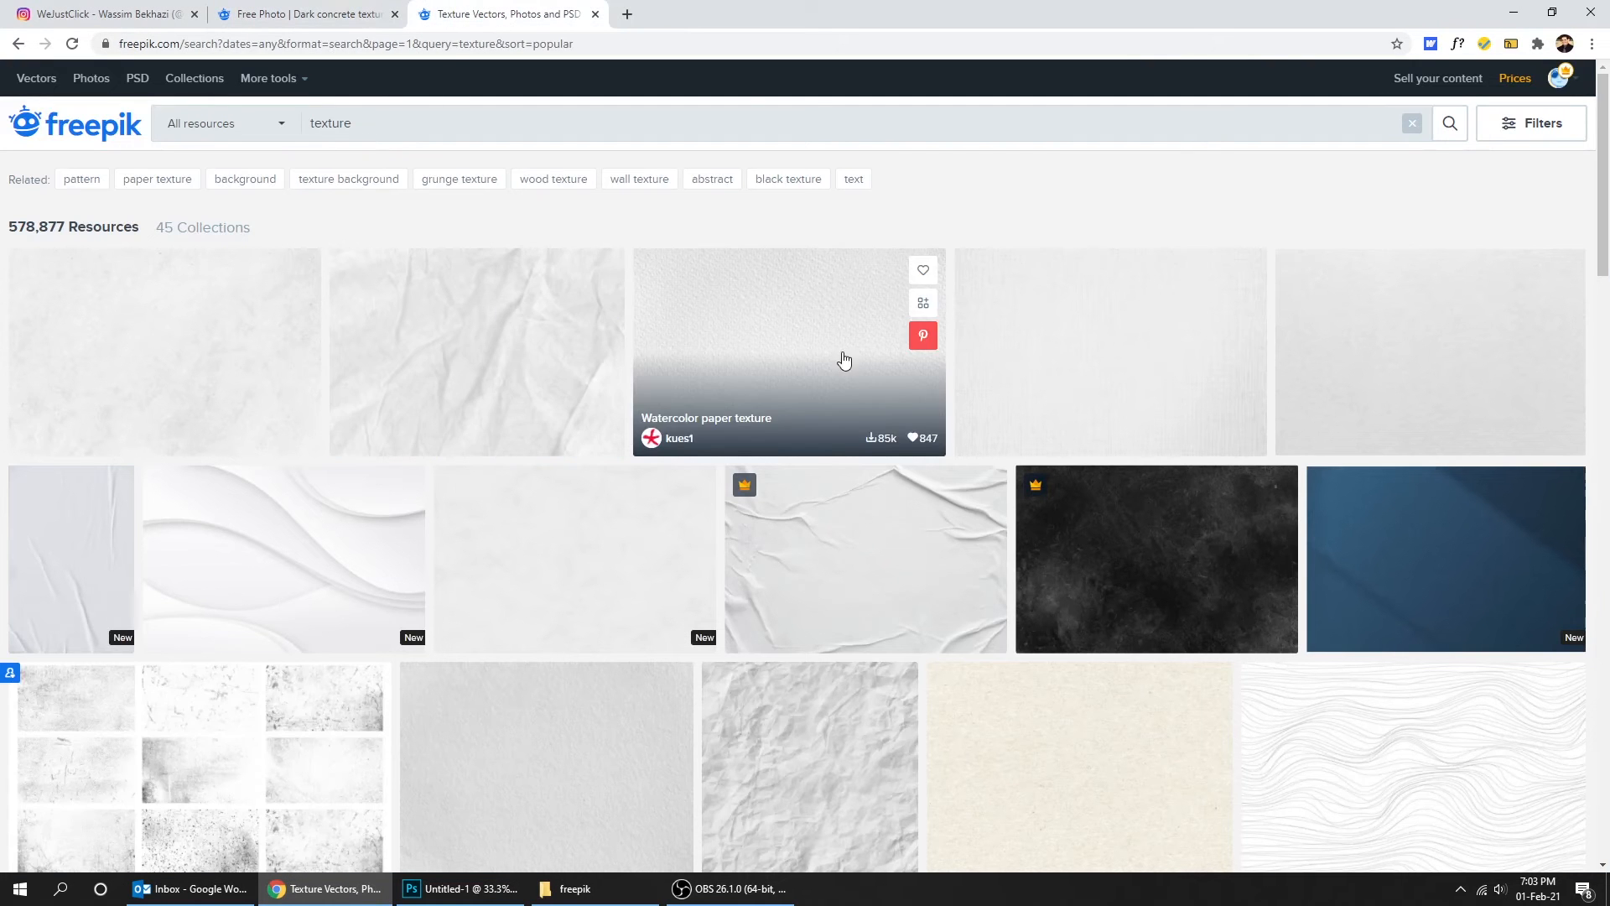
{"action": "mouse_move", "coordinate": [1607, 243]}
{"action": "left_mouse_down"}
{"action": "mouse_move", "coordinate": [1607, 525]}
{"action": "mouse_move", "coordinate": [1594, 239]}
{"action": "left_mouse_up"}
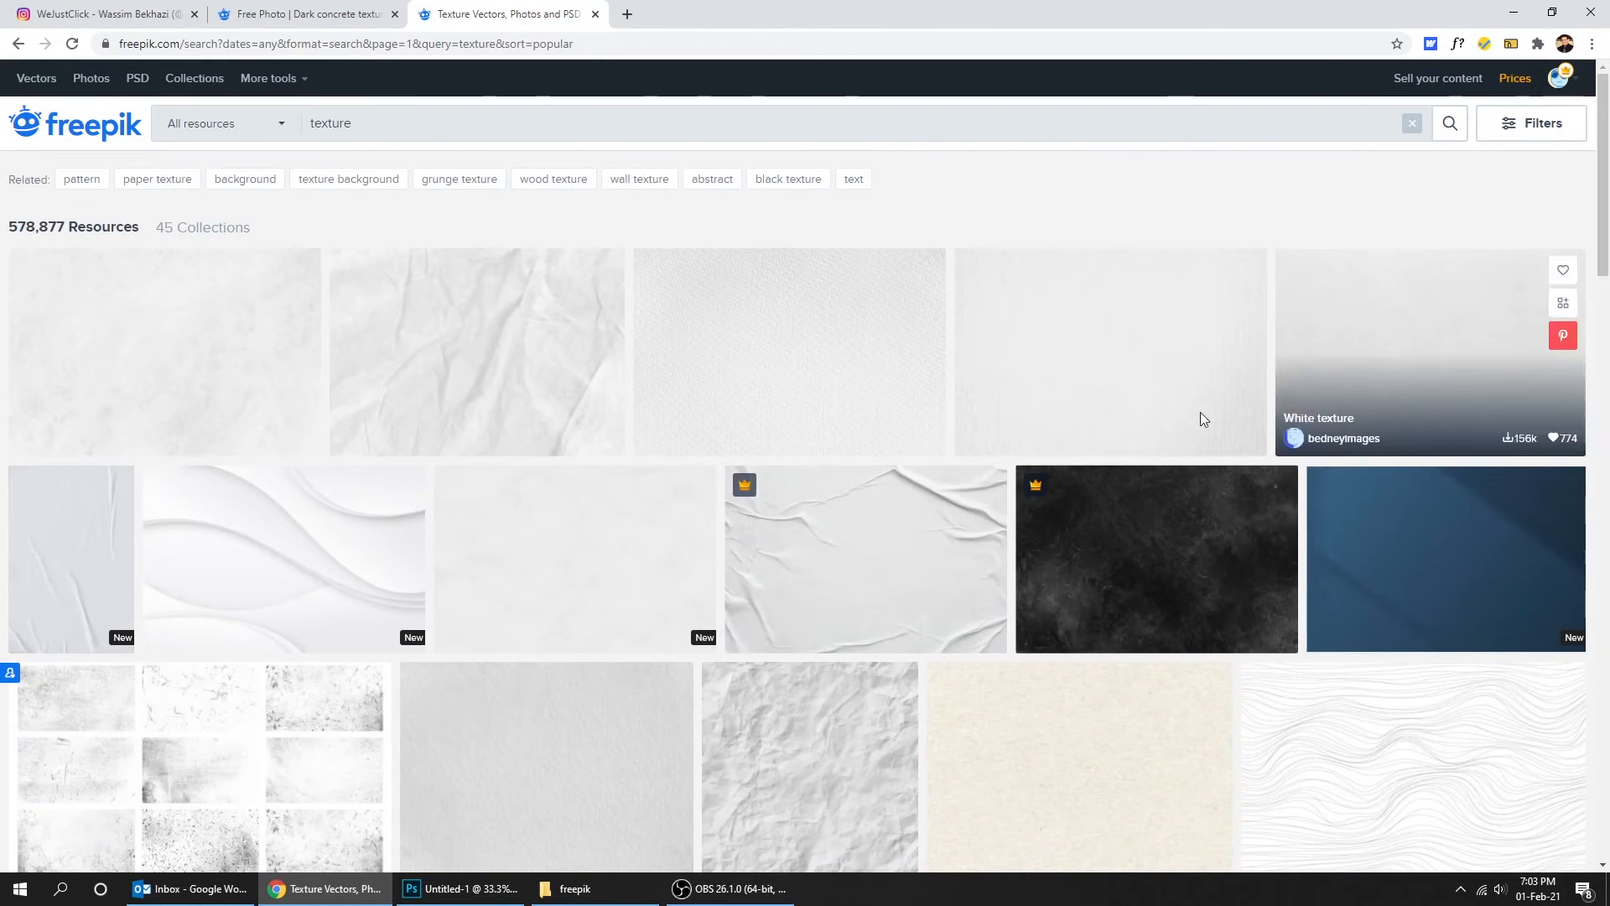
{"action": "left_click", "coordinate": [906, 553]}
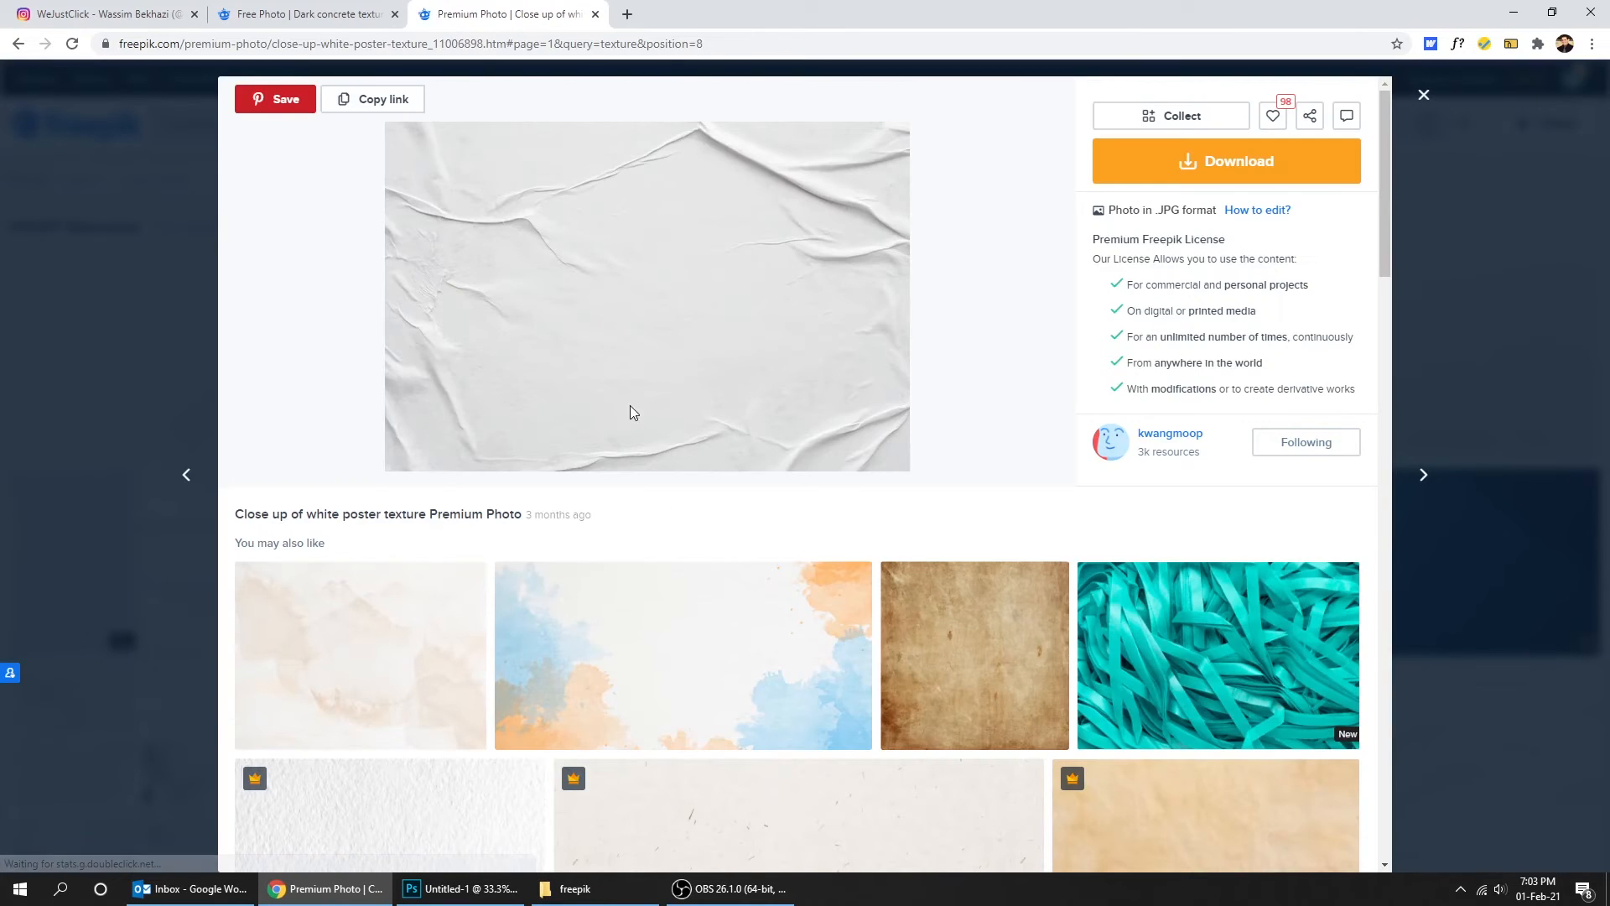
- Place the close-up-white-poster-texture file from the freepik folder into the Photoshop document
{"action": "left_click", "coordinate": [575, 888]}
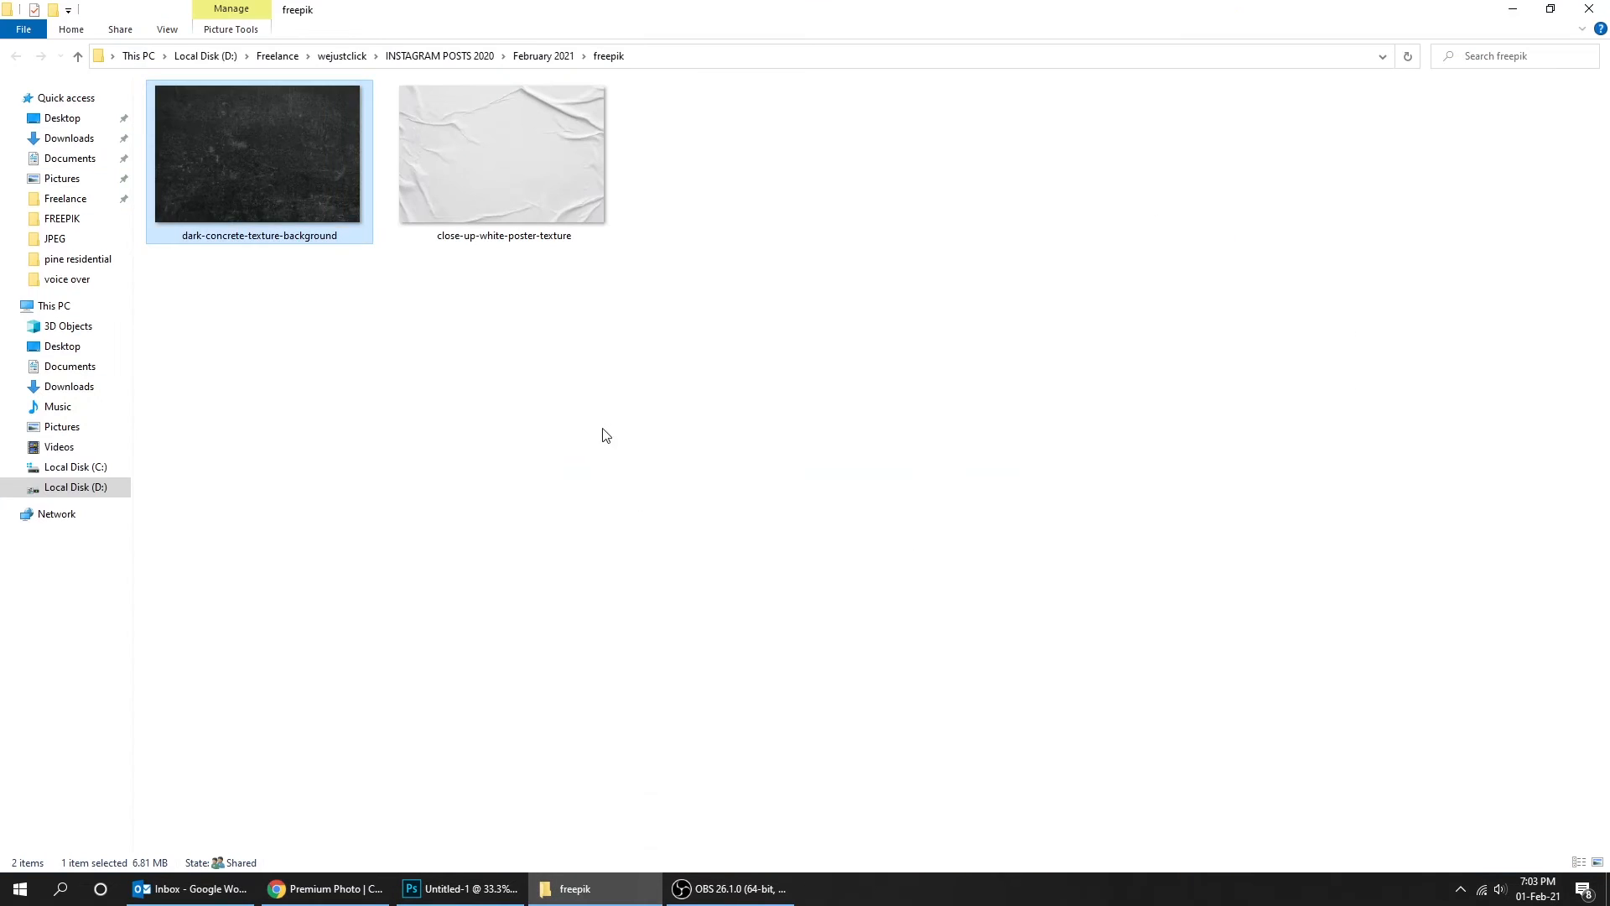
{"action": "left_click", "coordinate": [556, 179]}
{"action": "left_click_drag", "start_coordinate": [505, 183], "coordinate": [520, 545]}
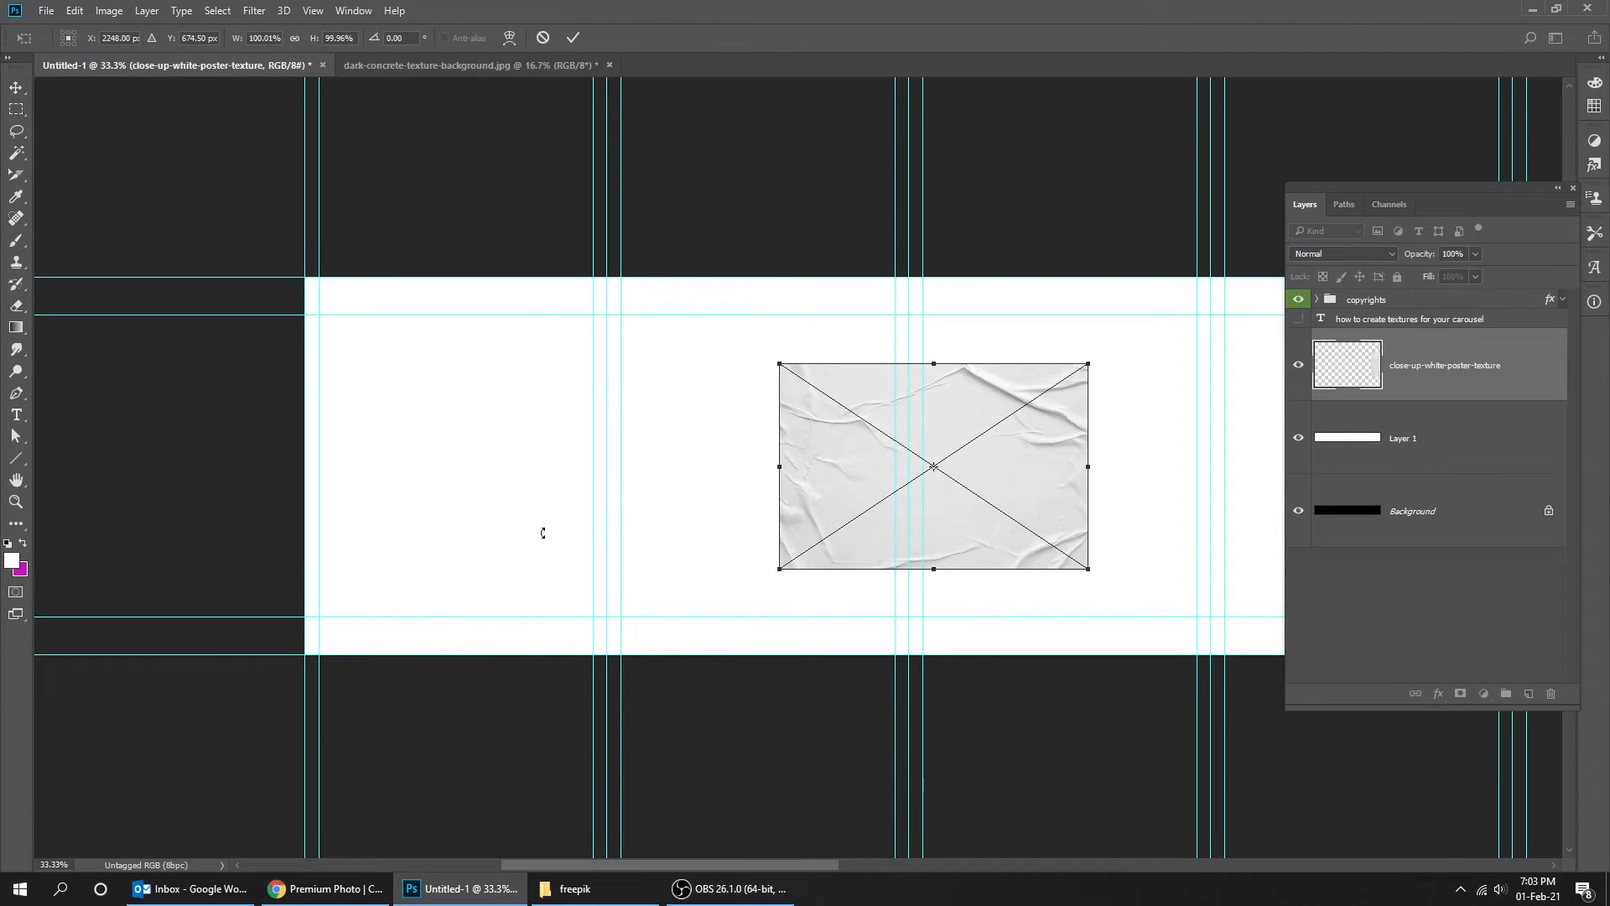
- Move and scale the placed texture to about 2159 × 1439 px so it covers the first two slides
{"action": "left_click_drag", "start_coordinate": [843, 483], "coordinate": [369, 384]}
{"action": "left_click_drag", "start_coordinate": [613, 485], "coordinate": [888, 706]}
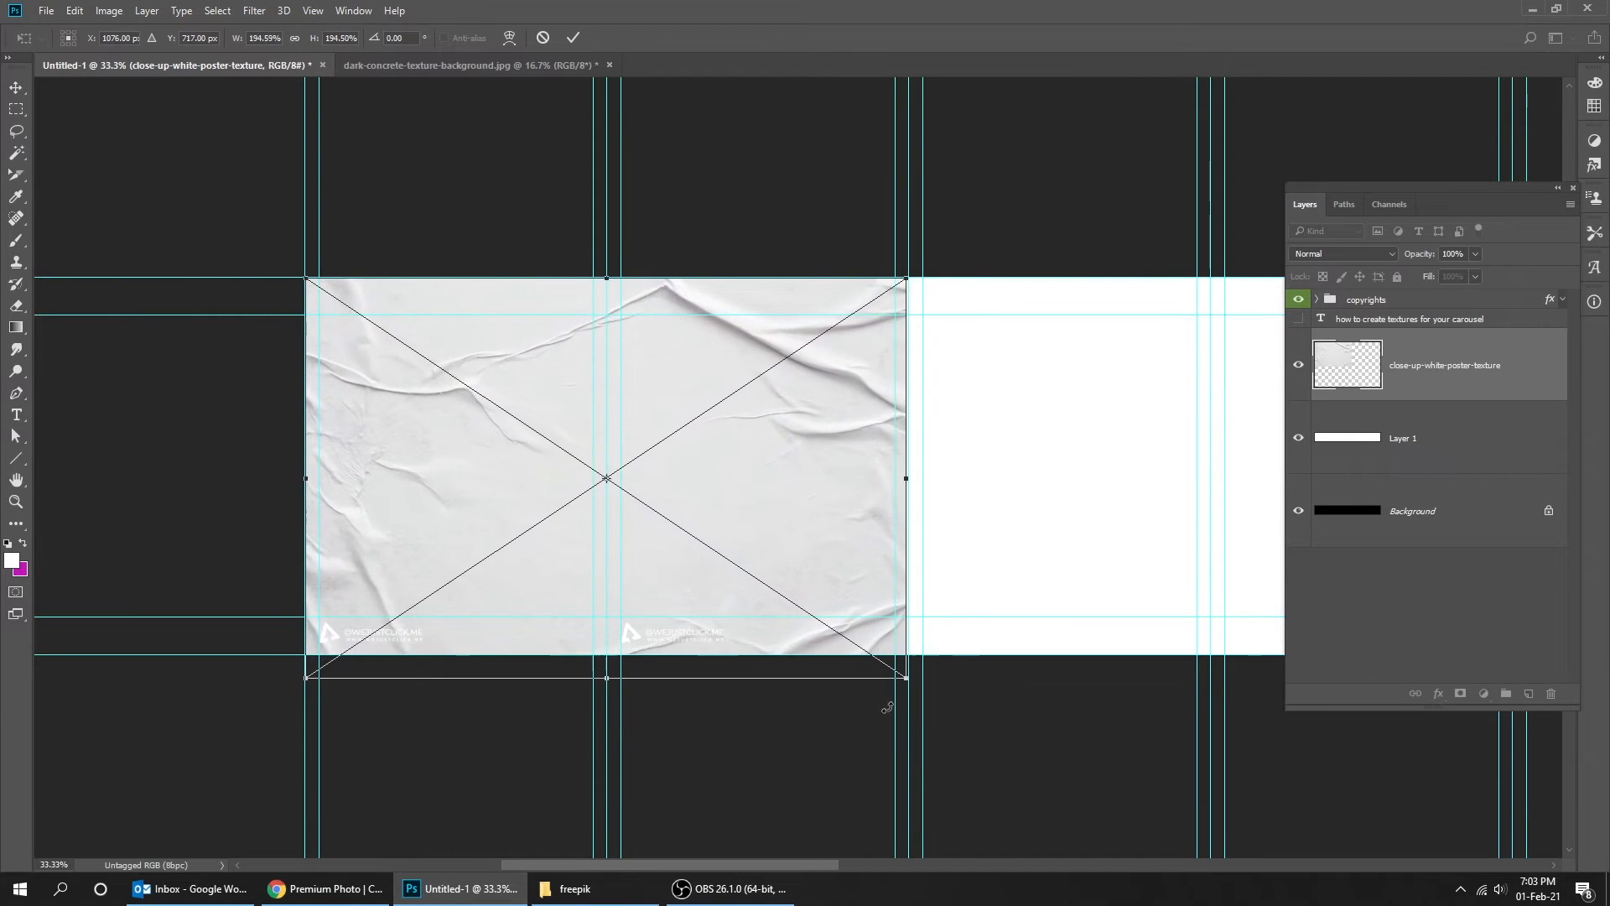
{"action": "left_click", "coordinate": [911, 698], "text": "ctrl"}
{"action": "left_click", "coordinate": [913, 651], "text": "ctrl"}
{"action": "left_click", "coordinate": [918, 673], "text": "ctrl"}
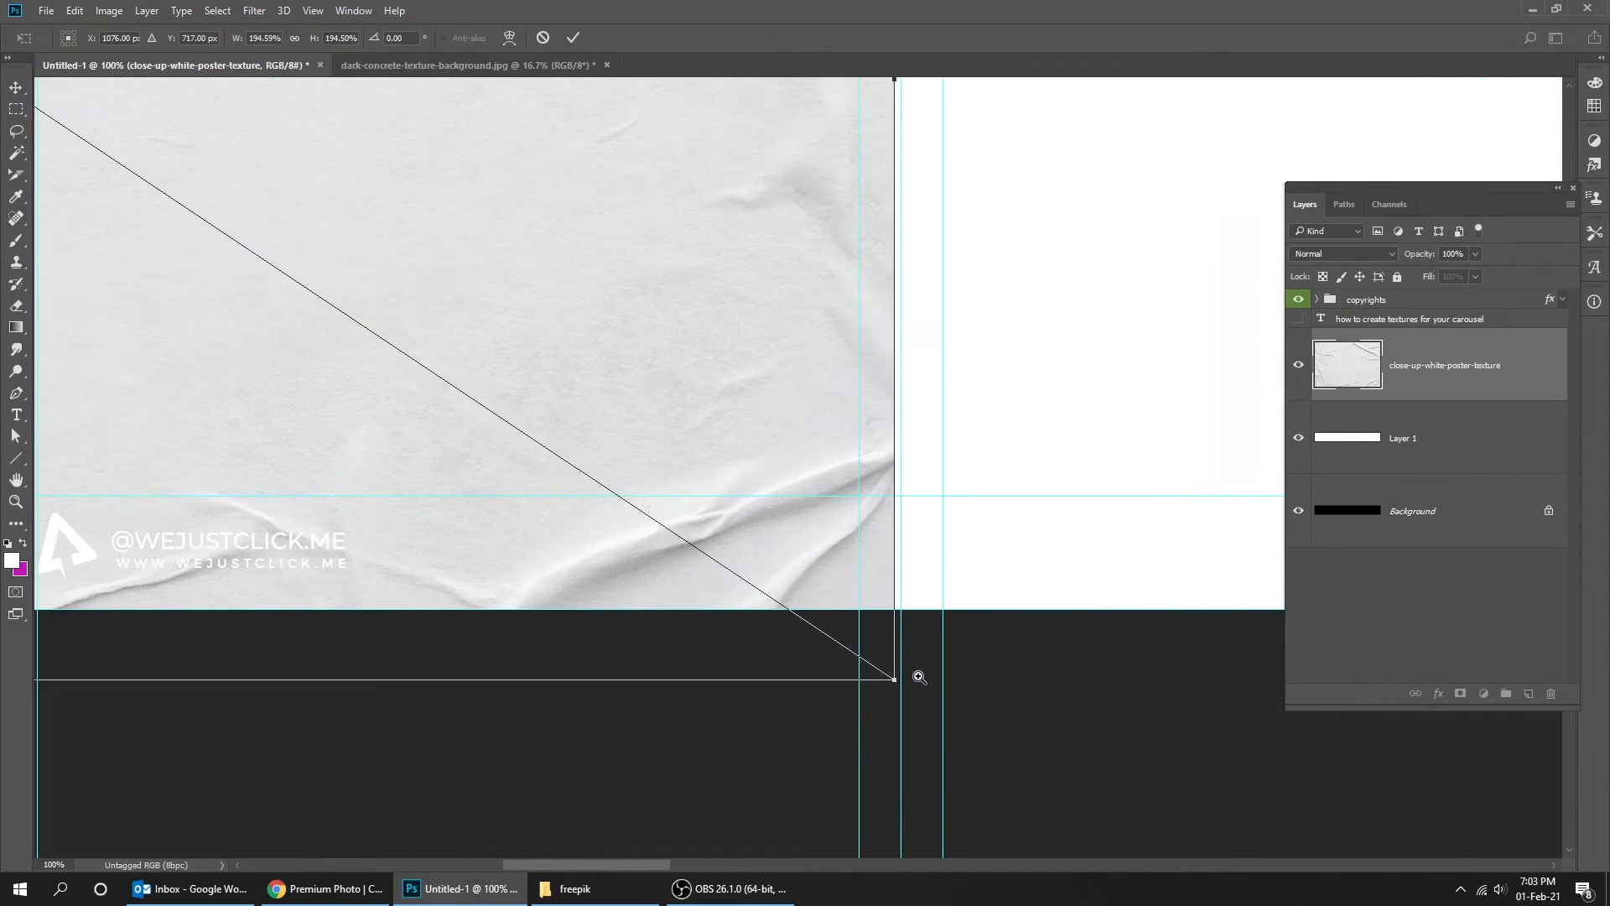
{"action": "left_click_drag", "start_coordinate": [897, 680], "coordinate": [901, 686]}
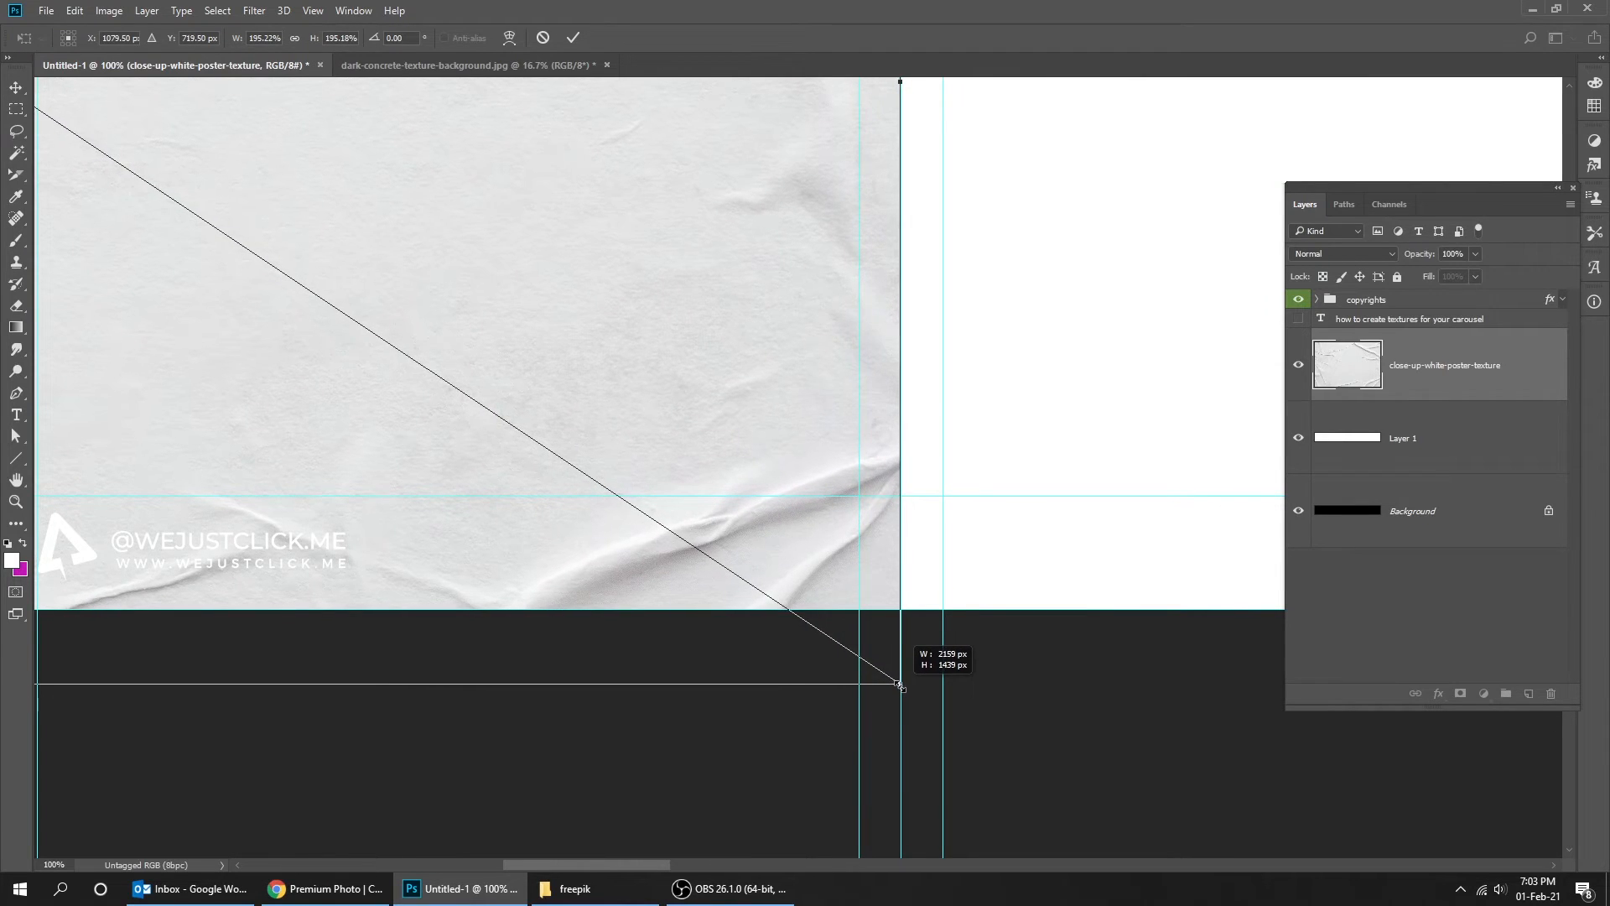
{"action": "left_click_drag", "start_coordinate": [899, 685], "coordinate": [900, 687]}
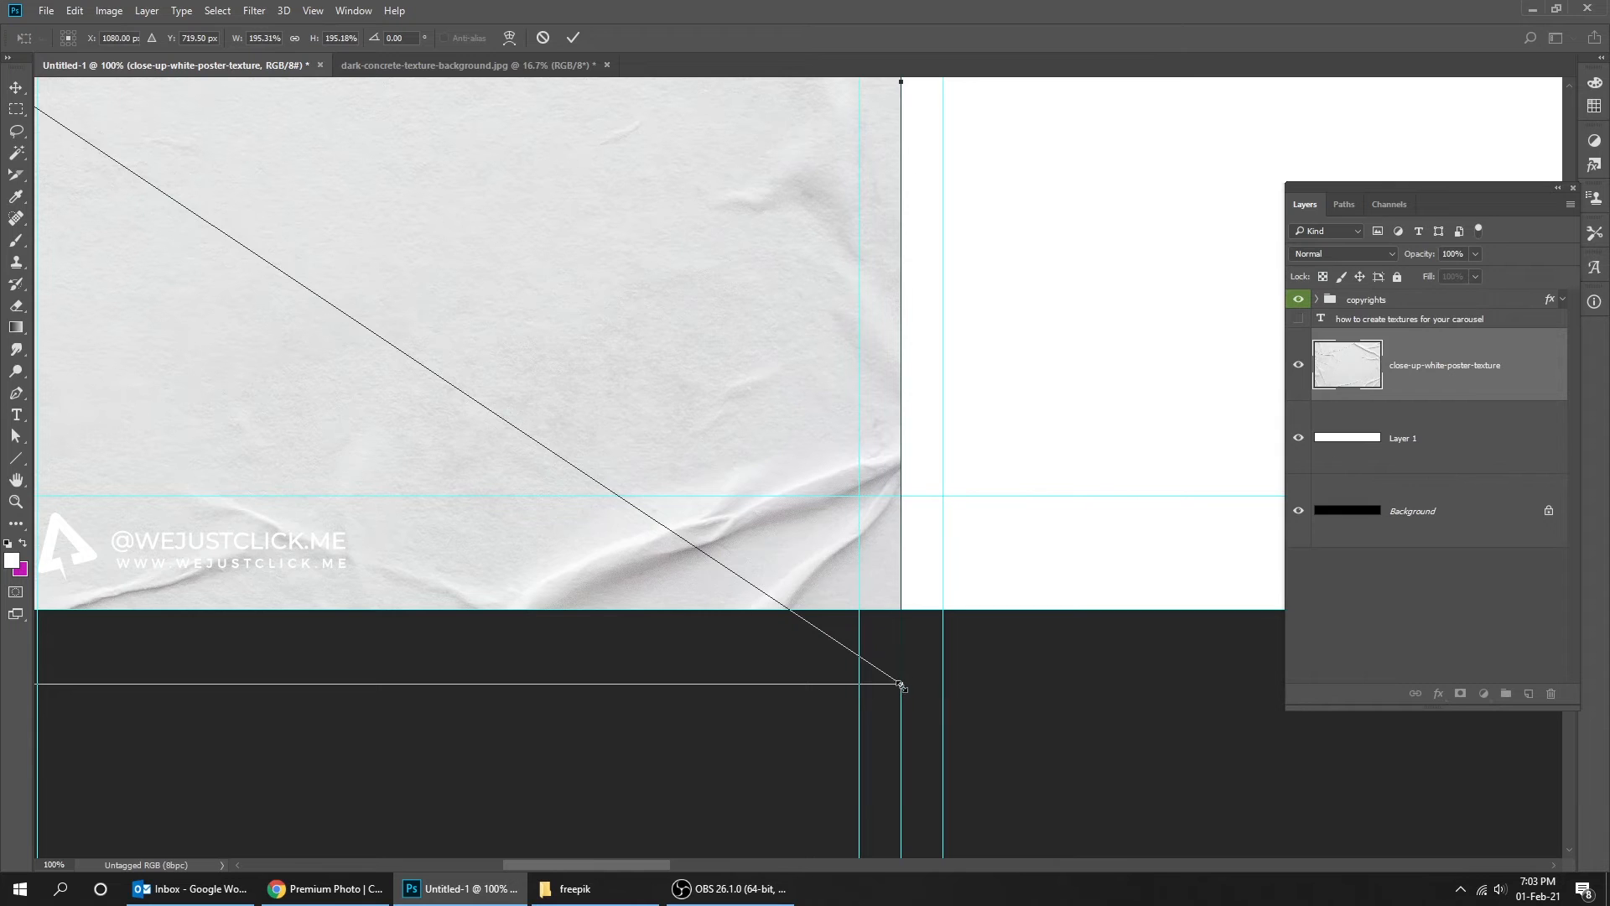
{"action": "key", "text": "Return"}
- Duplicate the texture layer and move the copy over the next two slides
{"action": "scroll", "coordinate": [900, 692], "scroll_direction": "down", "scroll_amount": 4}
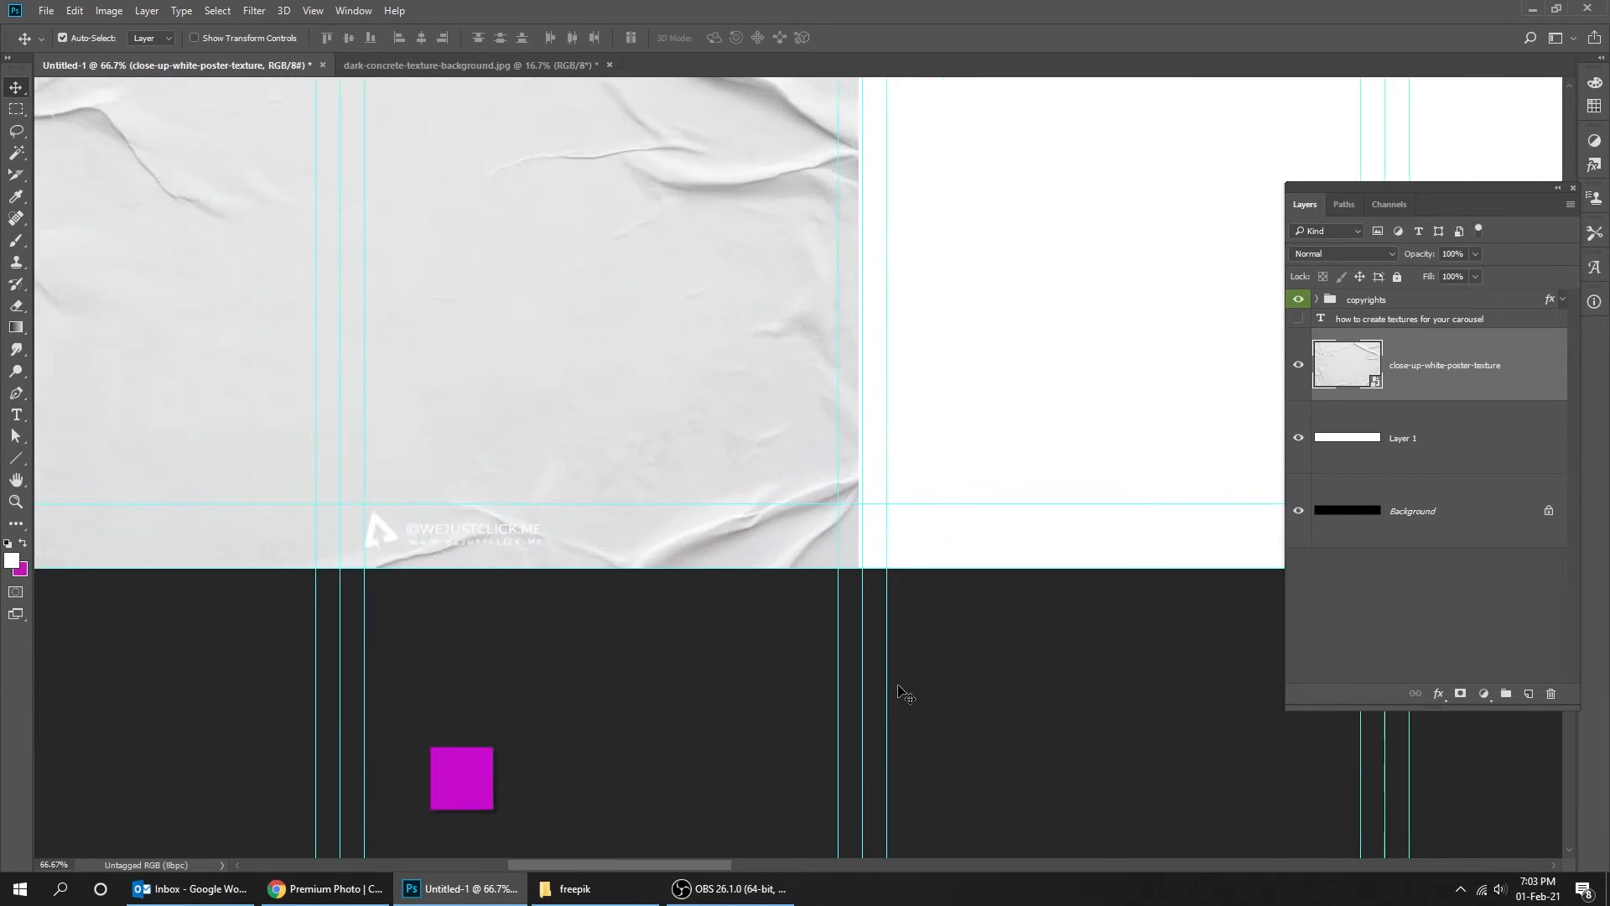
{"action": "left_click_drag", "start_coordinate": [836, 537], "coordinate": [769, 539]}
{"action": "left_click_drag", "start_coordinate": [561, 488], "coordinate": [914, 485]}
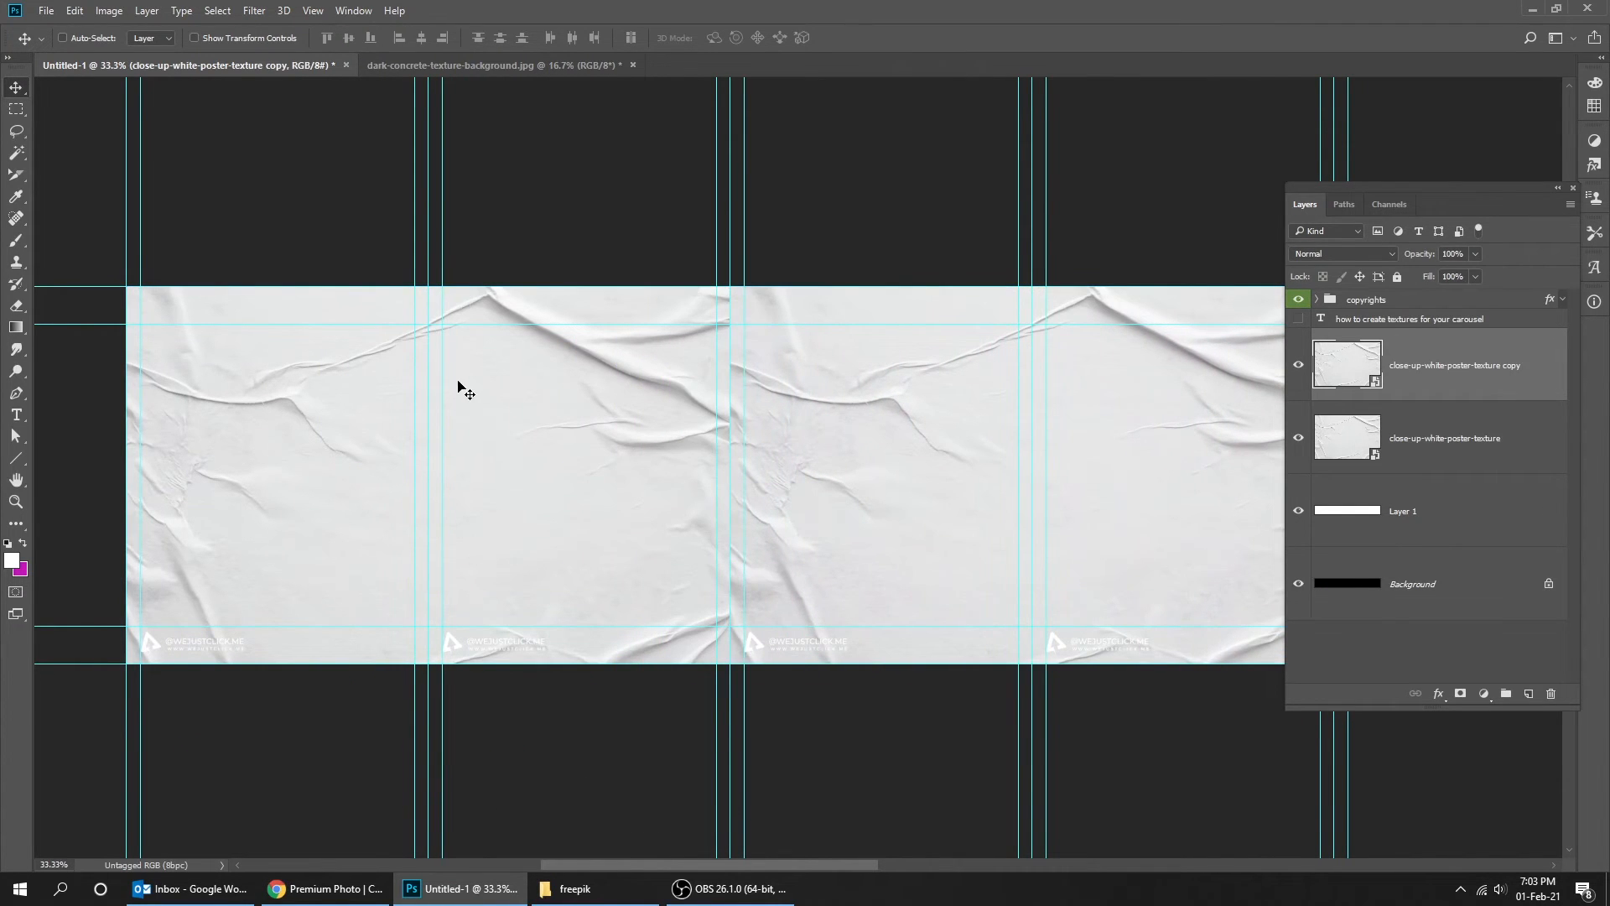
- Flip the texture copy horizontally
{"action": "left_click", "coordinate": [83, 15]}
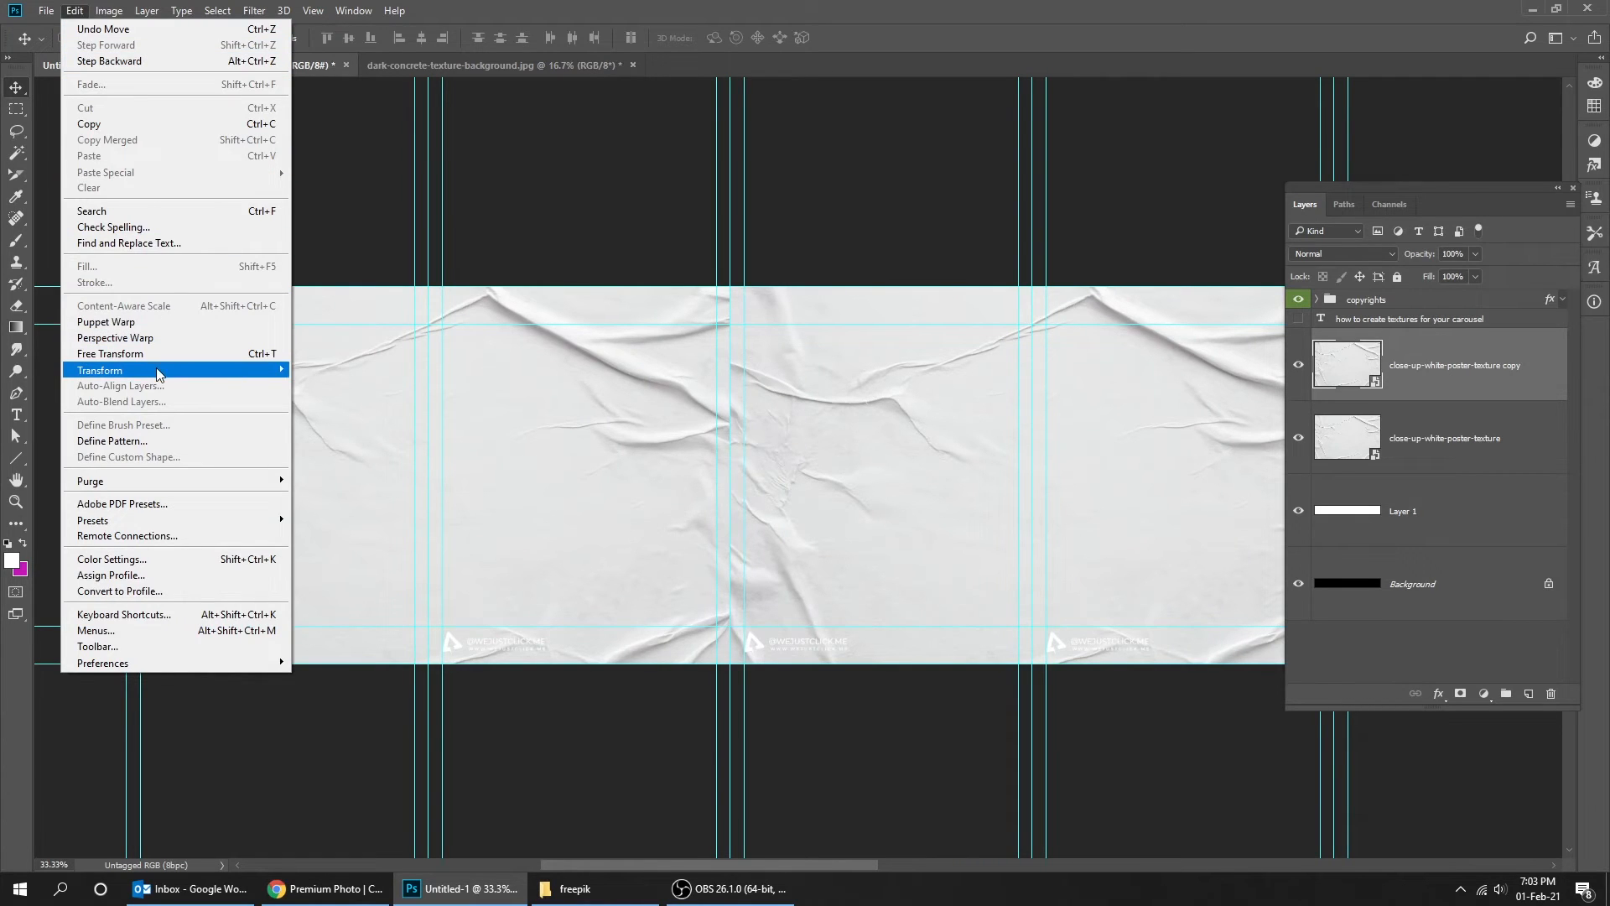
{"action": "mouse_move", "coordinate": [161, 374]}
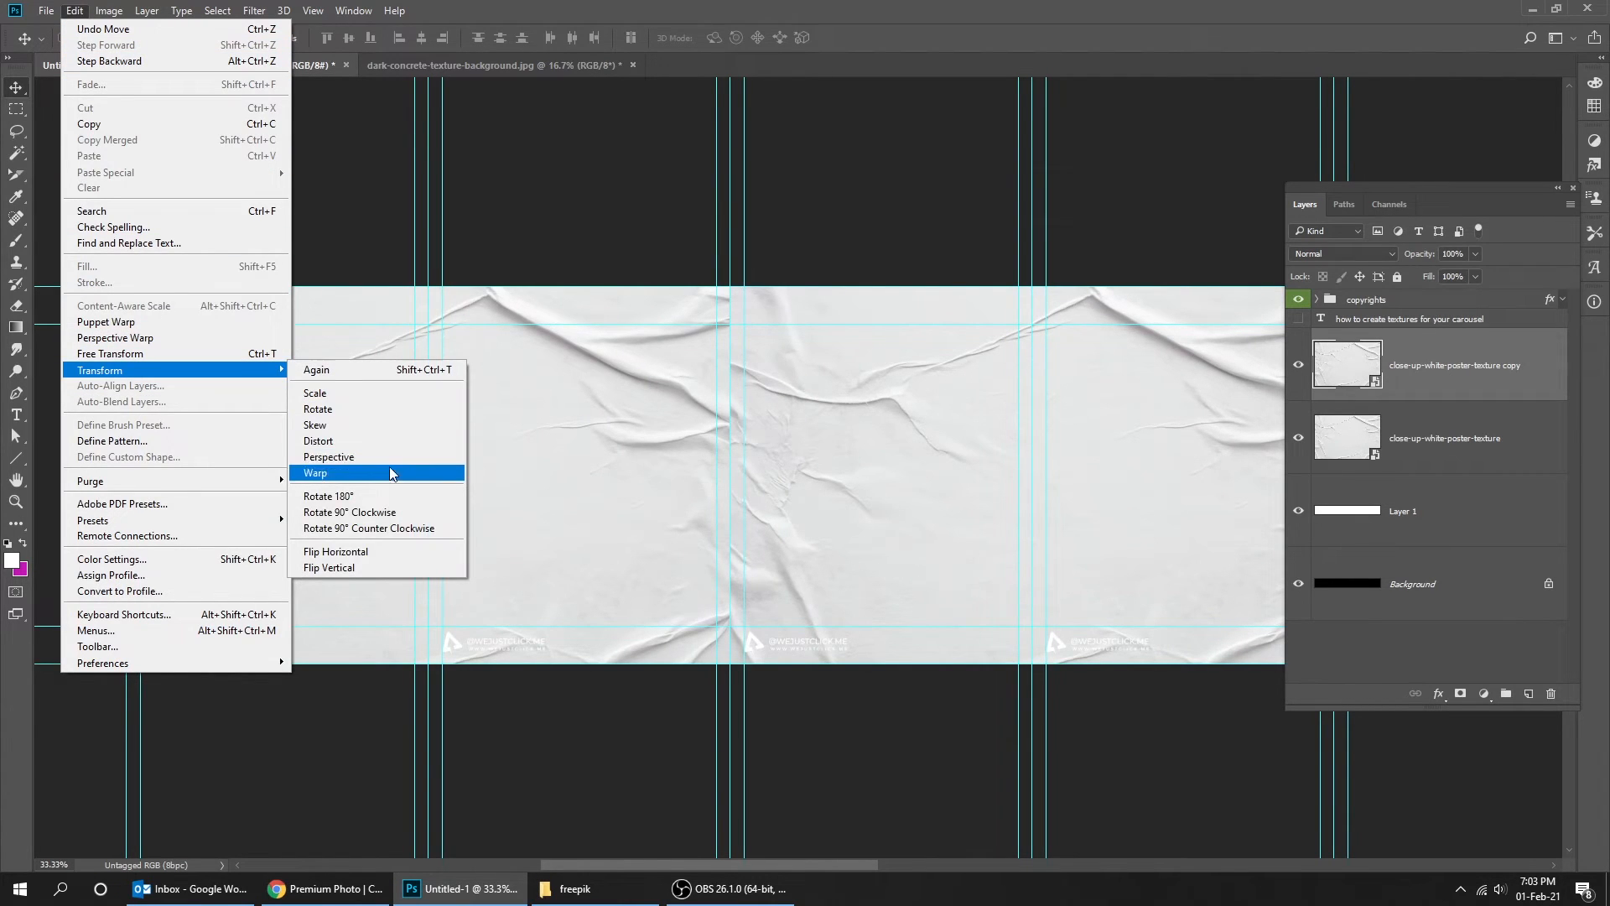
{"action": "left_click", "coordinate": [390, 551]}
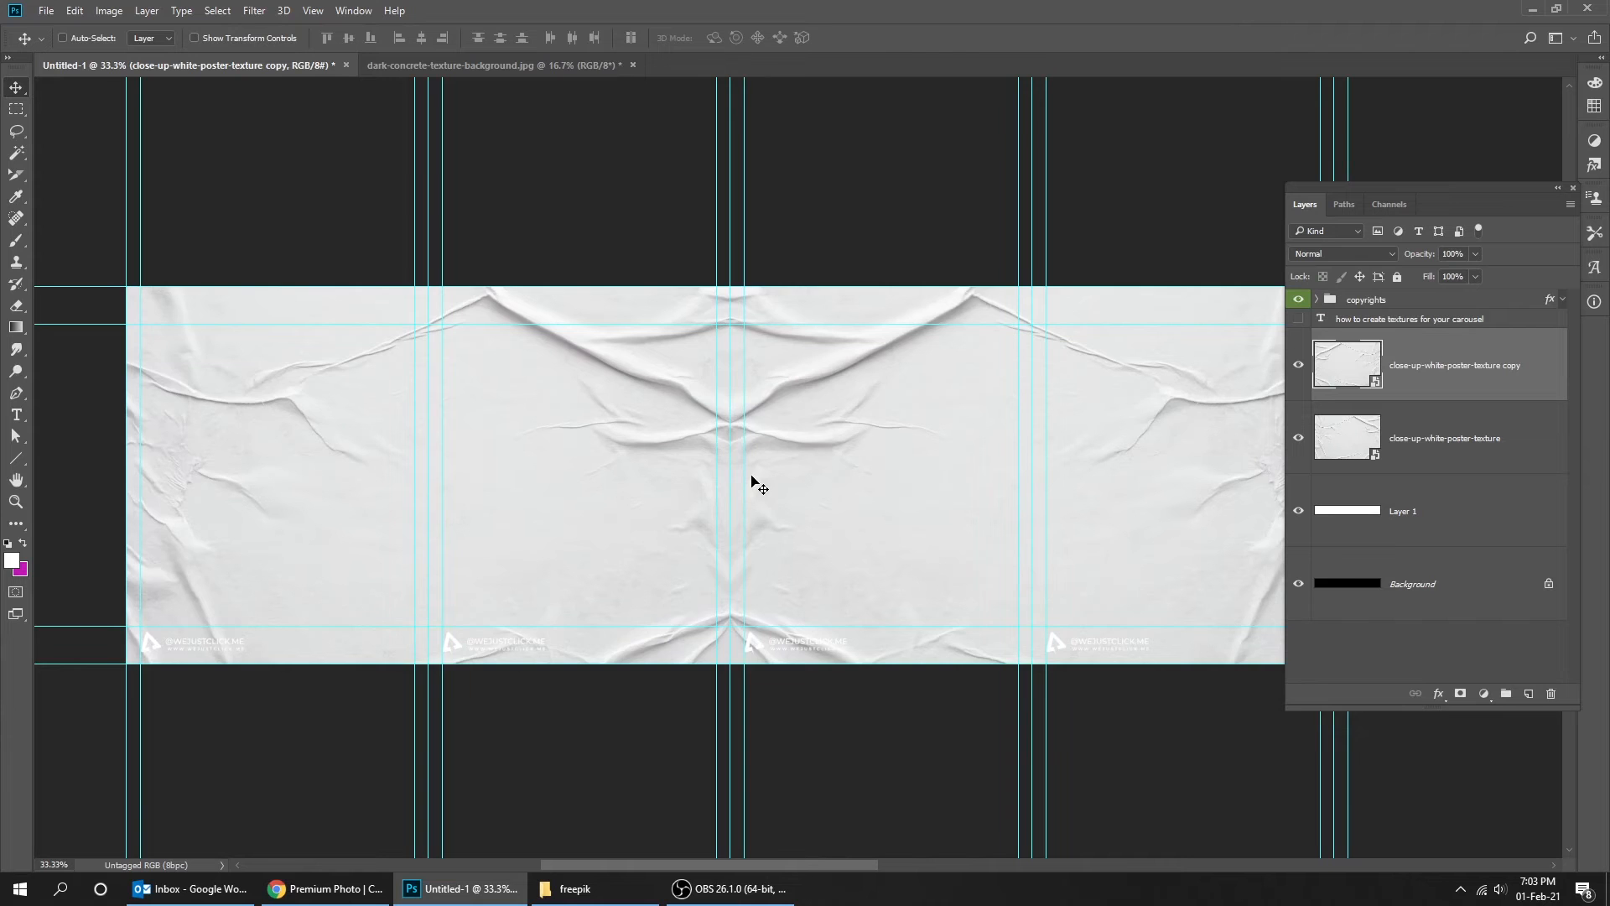
- Duplicate the texture layers again and arrange the mirrored copies to cover the remaining slides seamlessly
{"action": "key", "text": "ctrl+semicolon"}
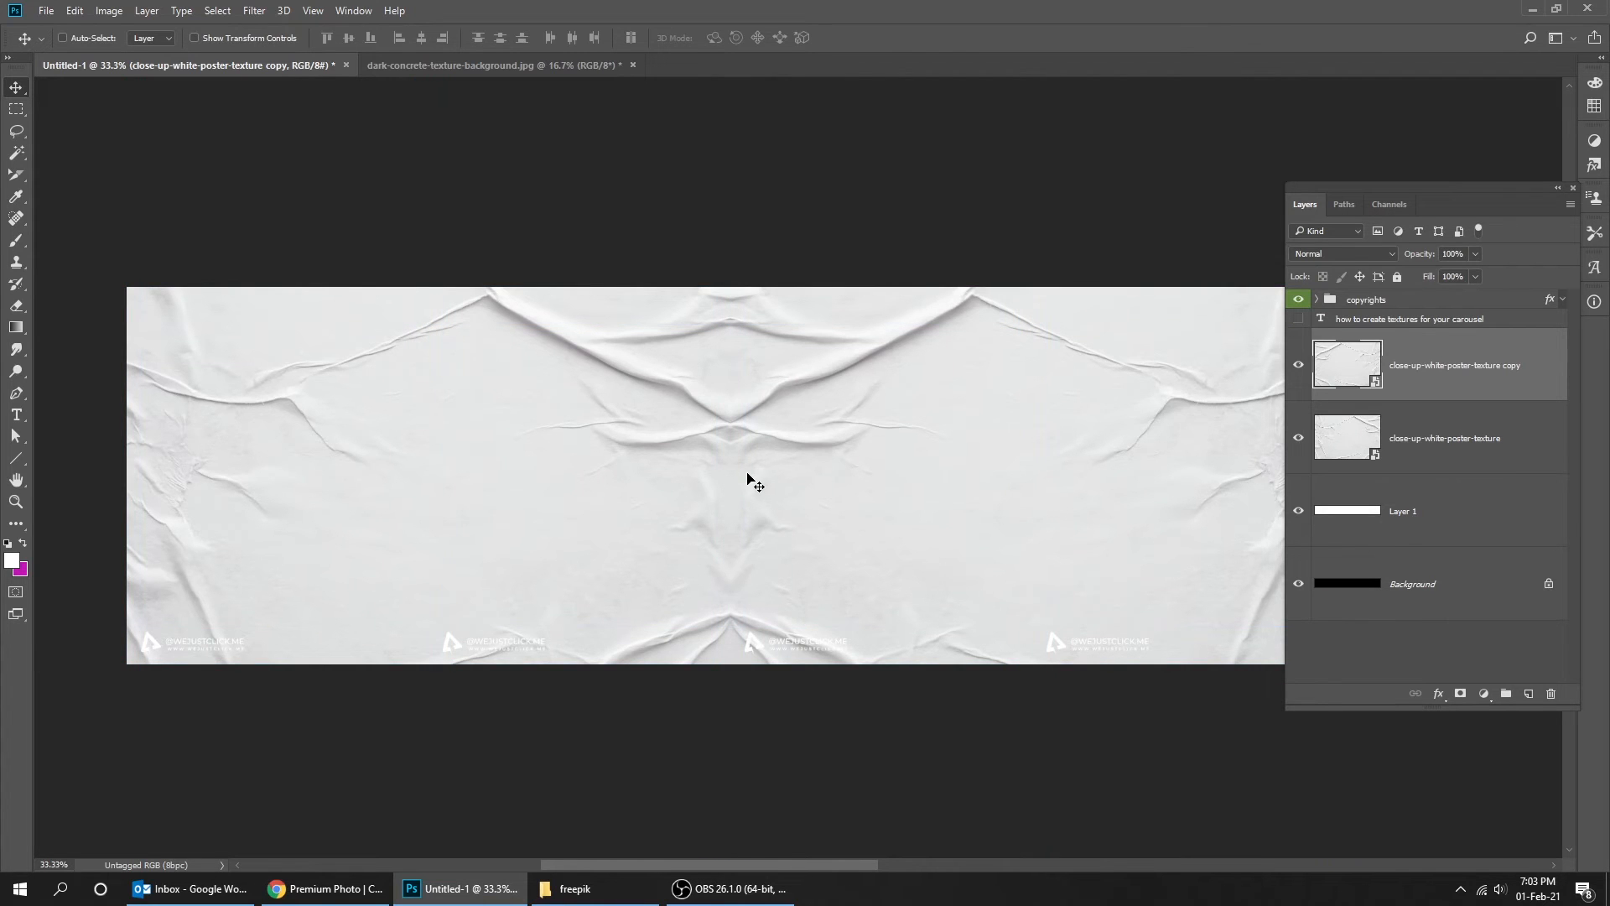
{"action": "key", "text": "ctrl+semicolon"}
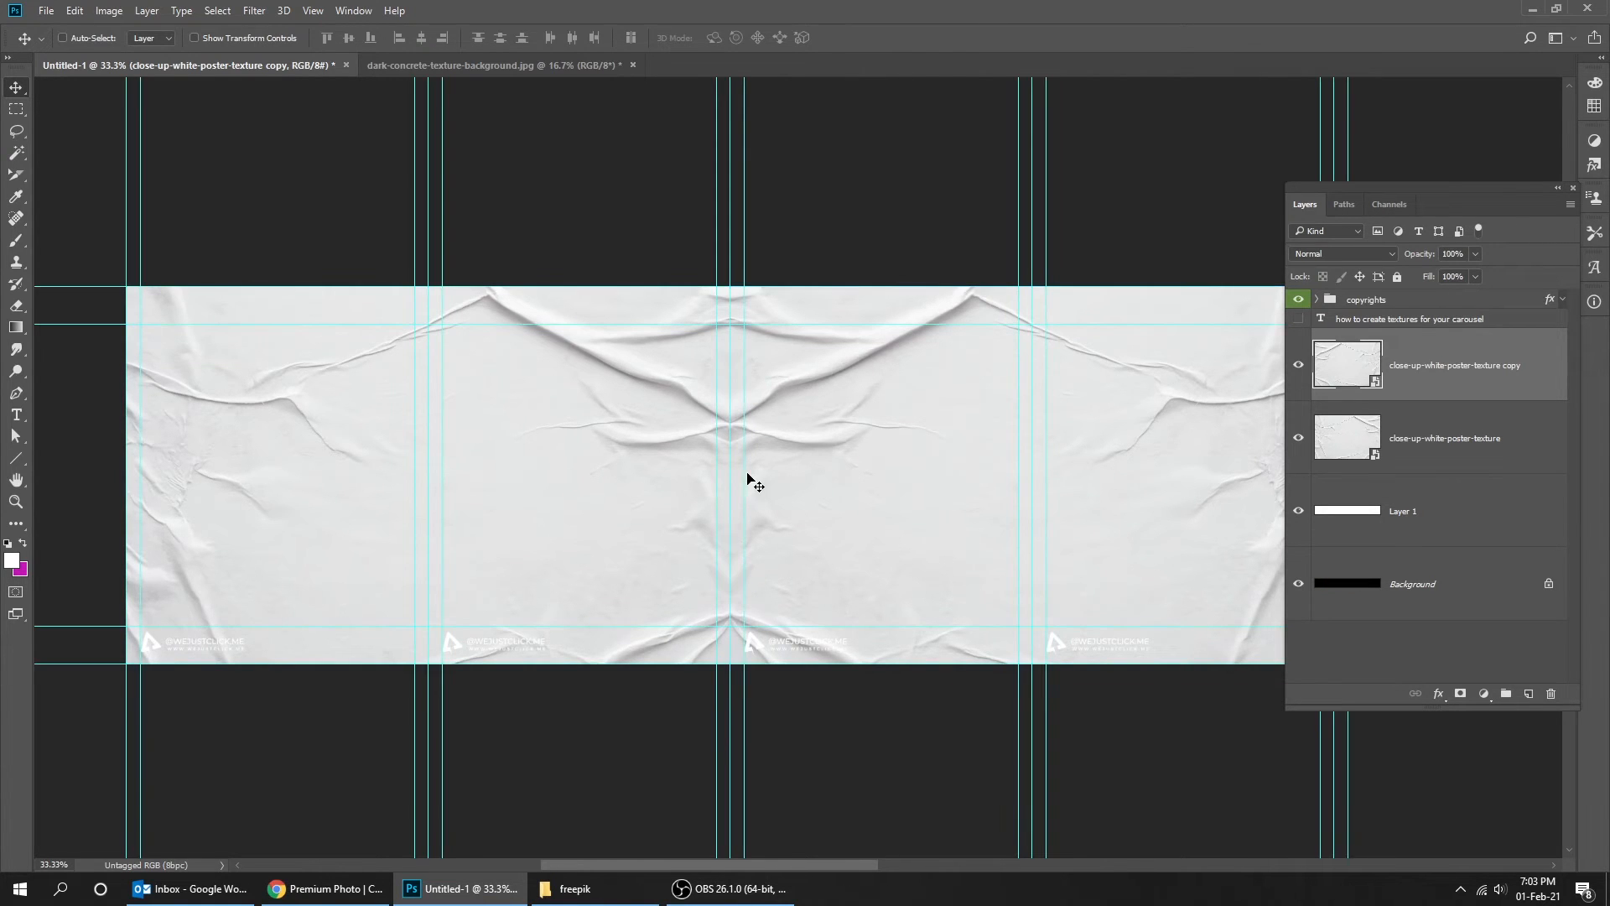
{"action": "left_click", "coordinate": [1434, 431]}
{"action": "key", "text": "Tab"}
{"action": "left_click_drag", "start_coordinate": [1107, 377], "coordinate": [481, 370]}
{"action": "left_click_drag", "start_coordinate": [521, 424], "coordinate": [1182, 417]}
{"action": "left_click_drag", "start_coordinate": [791, 397], "coordinate": [1244, 394]}
{"action": "left_click_drag", "start_coordinate": [839, 381], "coordinate": [934, 377]}
{"action": "left_click_drag", "start_coordinate": [1149, 388], "coordinate": [705, 386]}
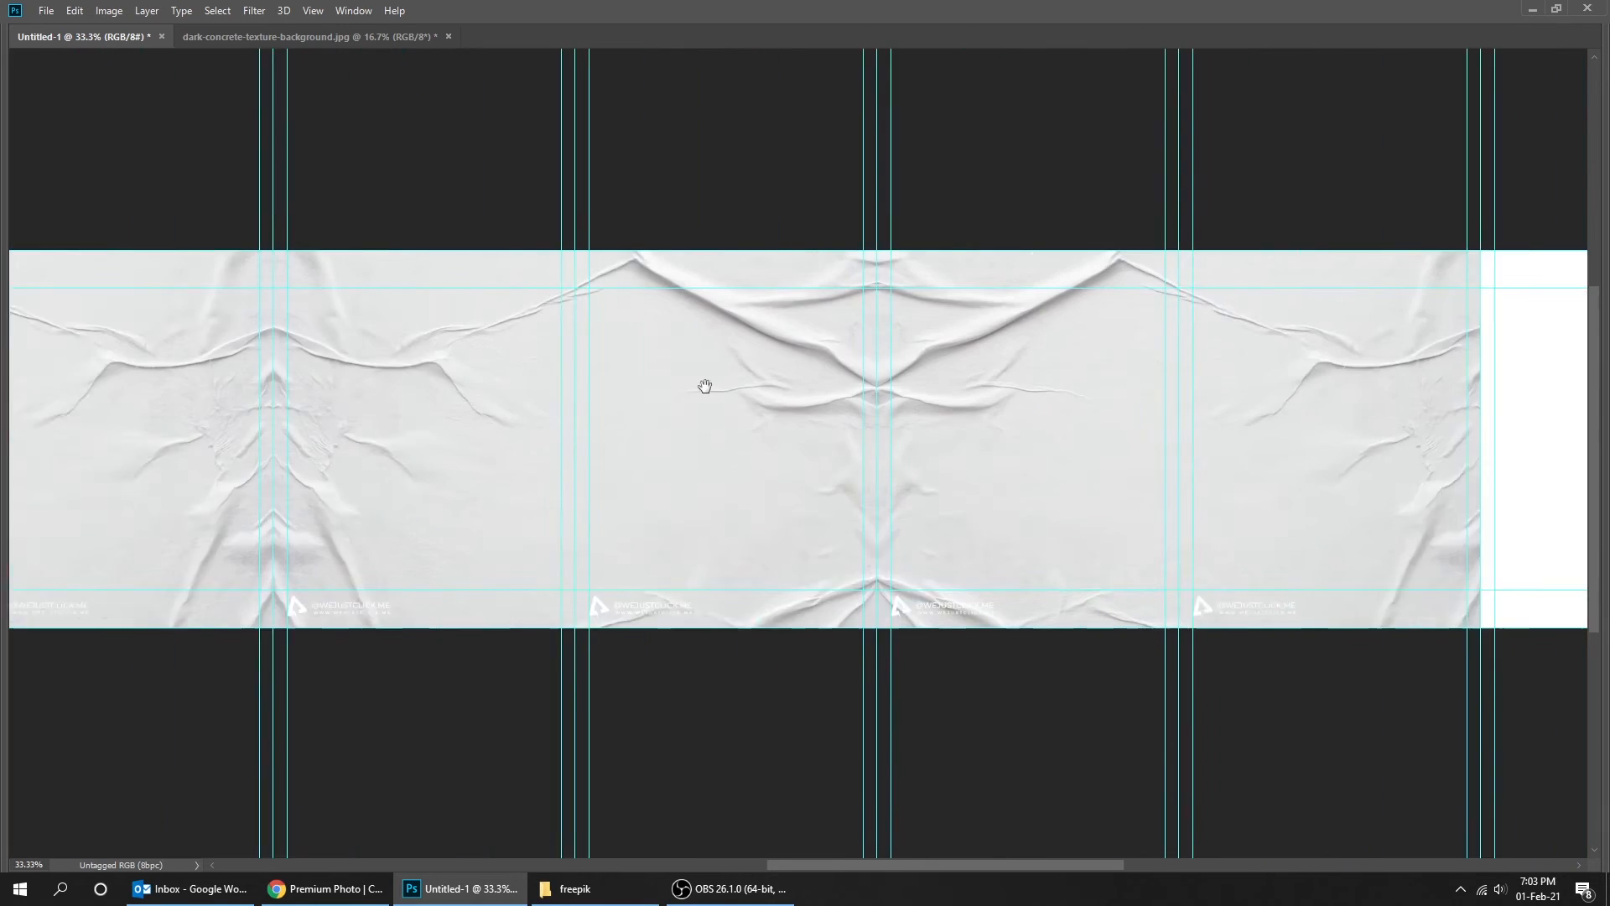
{"action": "left_click_drag", "start_coordinate": [383, 420], "coordinate": [886, 405]}
{"action": "left_click_drag", "start_coordinate": [713, 396], "coordinate": [980, 407]}
{"action": "key", "text": "ctrl+h"}
{"action": "left_click_drag", "start_coordinate": [611, 406], "coordinate": [665, 423]}
{"action": "key", "text": "ctrl+plus"}
{"action": "key", "text": "ctrl+minus"}
{"action": "key", "text": "ctrl+minus"}
{"action": "left_click_drag", "start_coordinate": [562, 436], "coordinate": [805, 435]}
{"action": "left_click_drag", "start_coordinate": [378, 428], "coordinate": [629, 425]}
{"action": "key", "text": "ctrl+plus"}
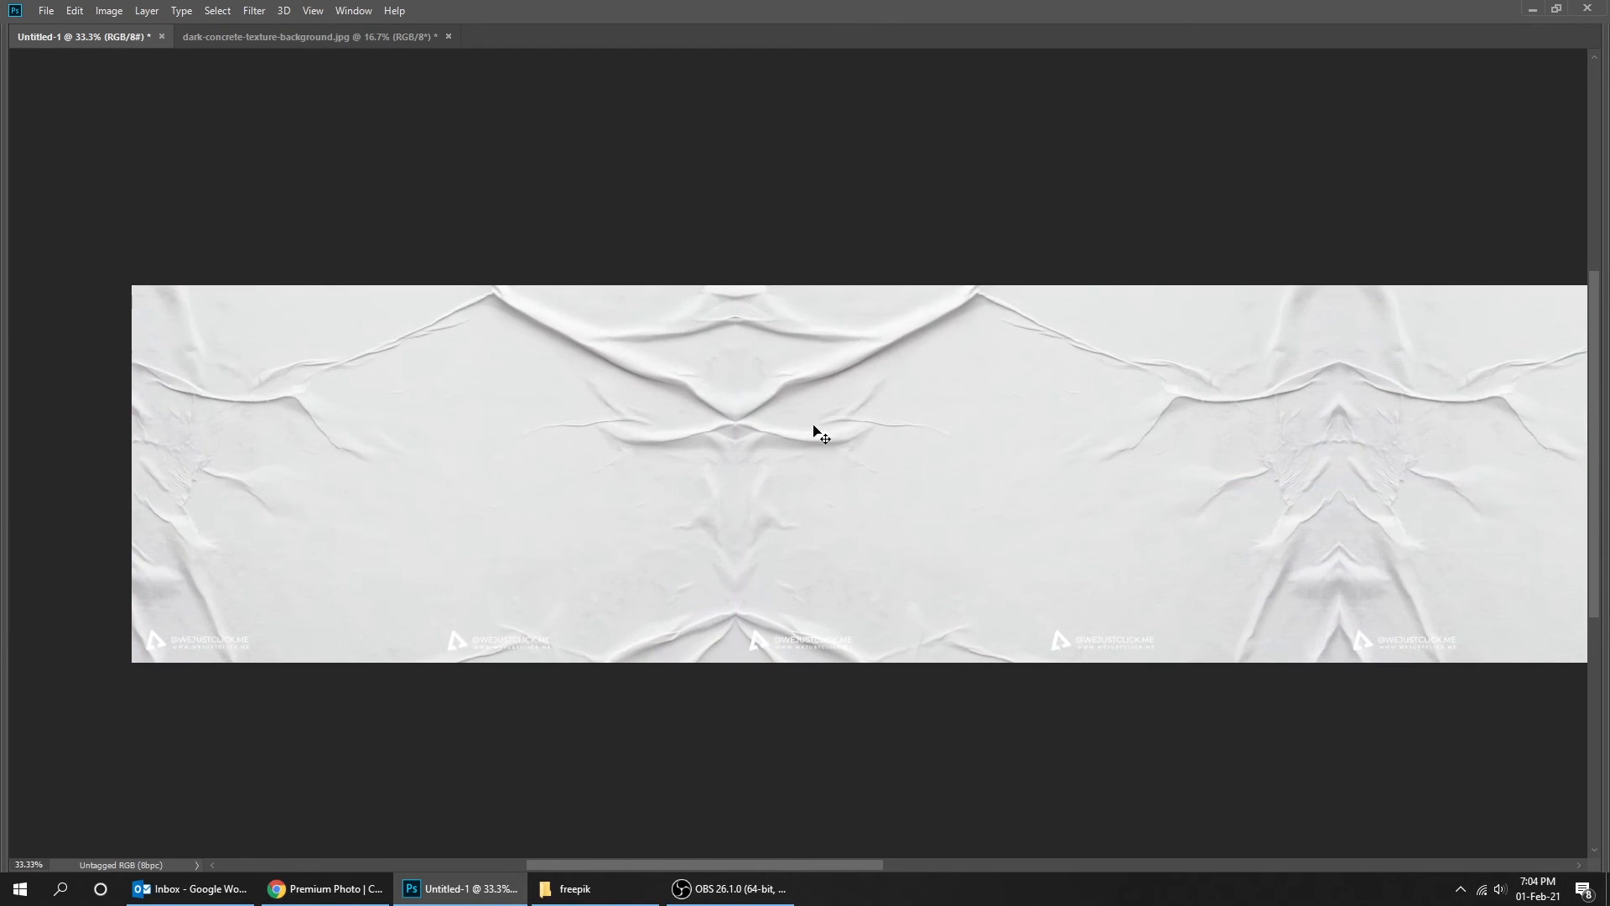
- Select all texture layers, convert them into one smart object, and set its fill to 50%
{"action": "key", "text": "Tab"}
{"action": "left_click", "coordinate": [1445, 389]}
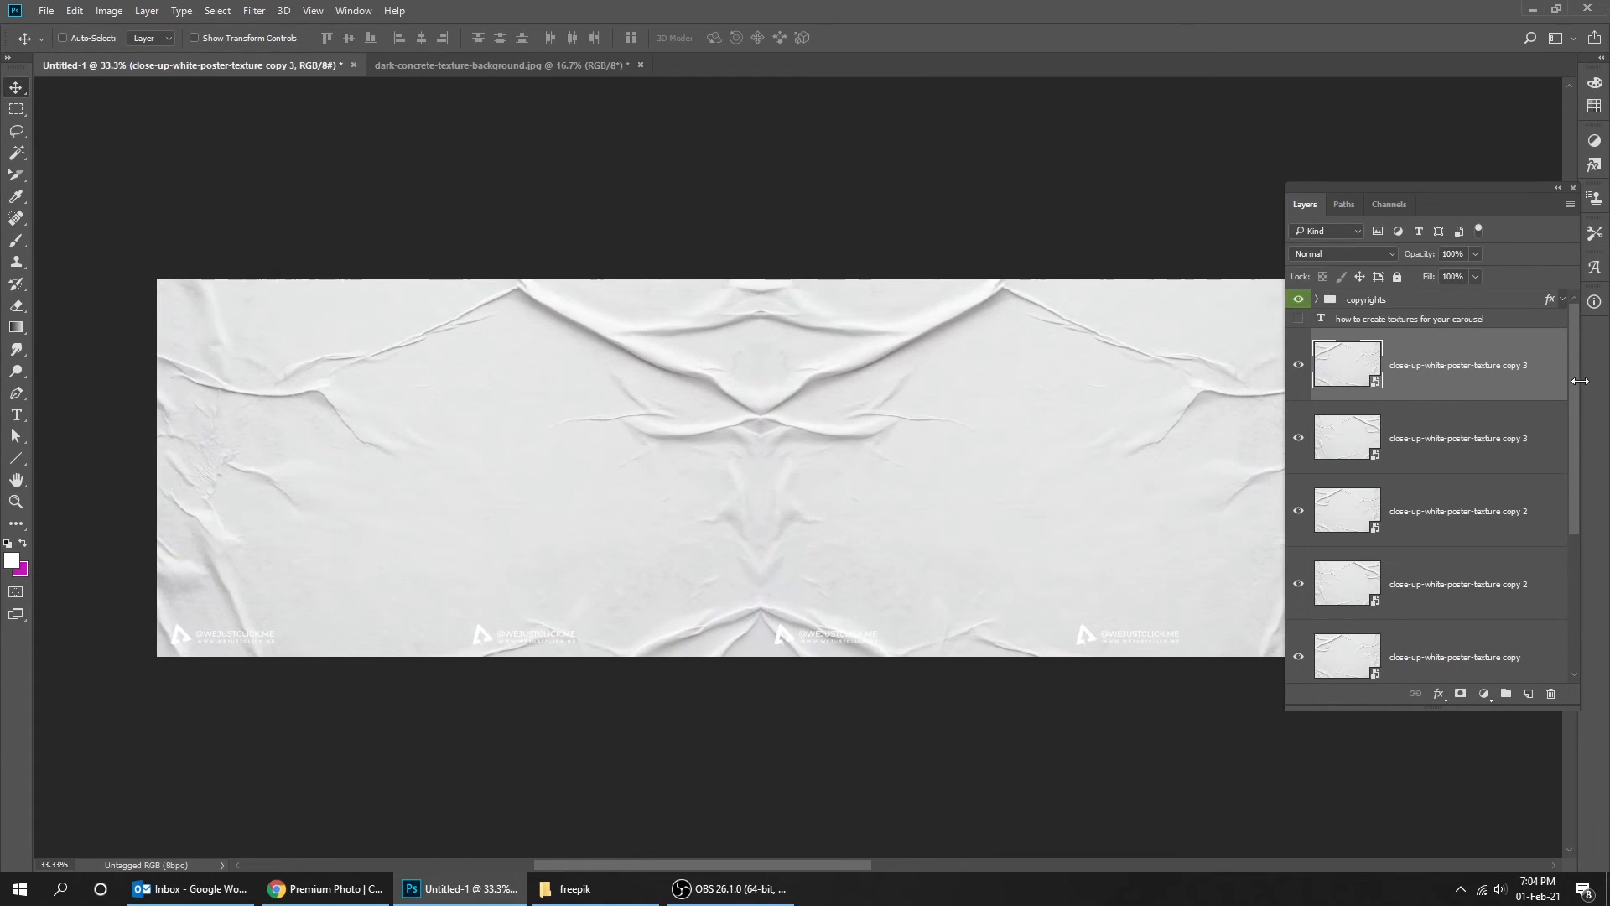
{"action": "scroll", "coordinate": [1578, 469], "scroll_direction": "down", "scroll_amount": 3}
{"action": "left_click", "coordinate": [1476, 503], "text": "shift"}
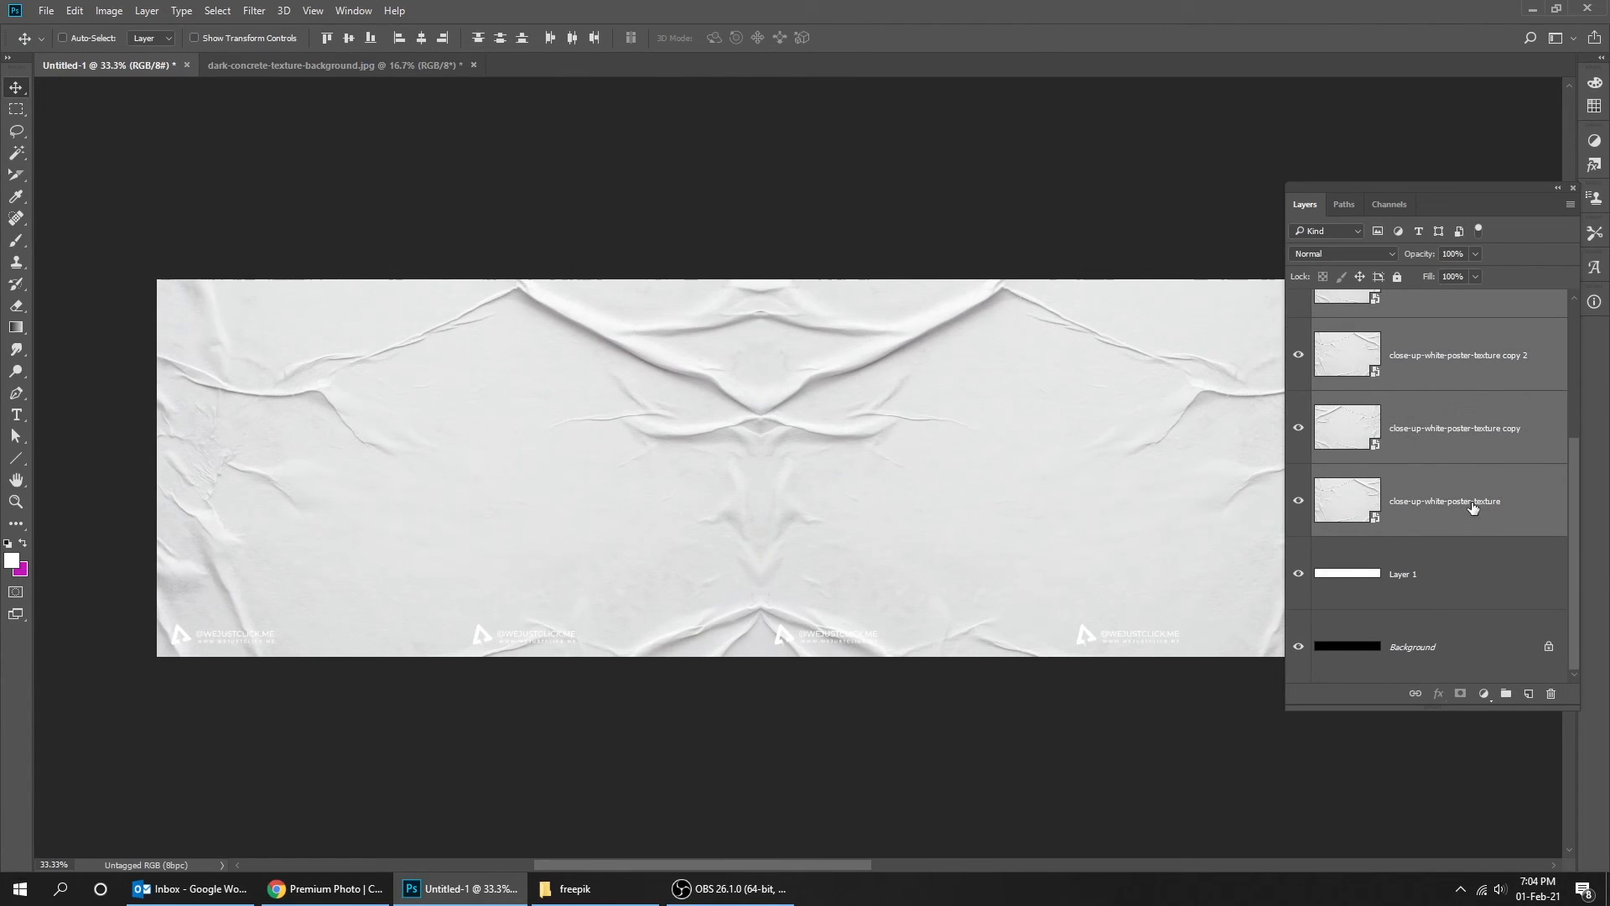
{"action": "right_click", "coordinate": [1402, 503]}
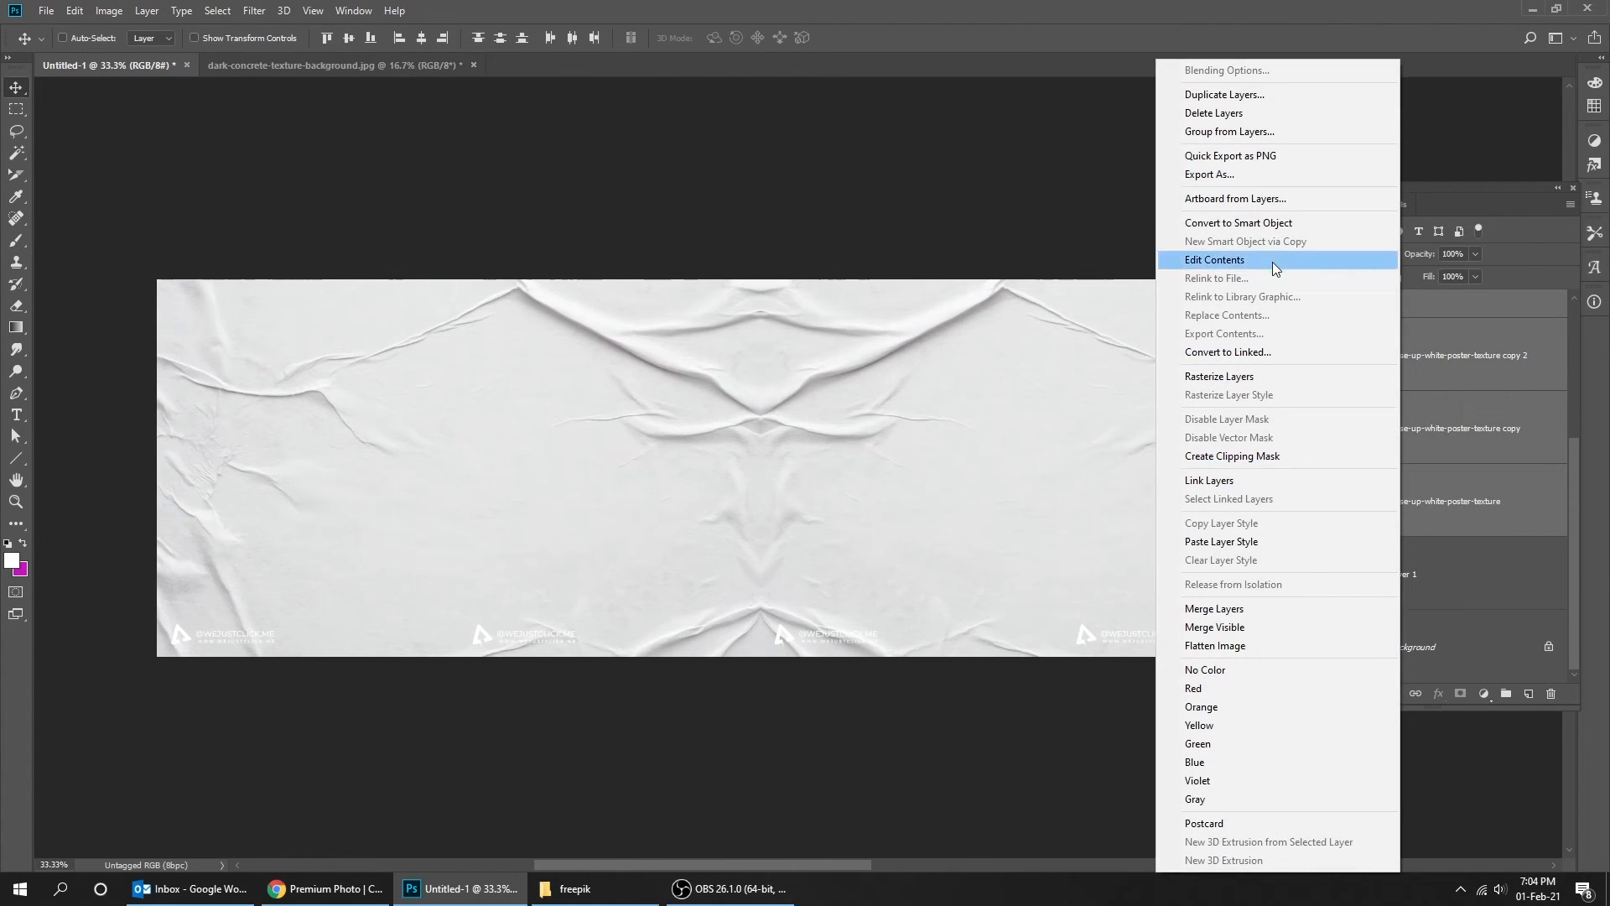
{"action": "left_click", "coordinate": [1271, 224]}
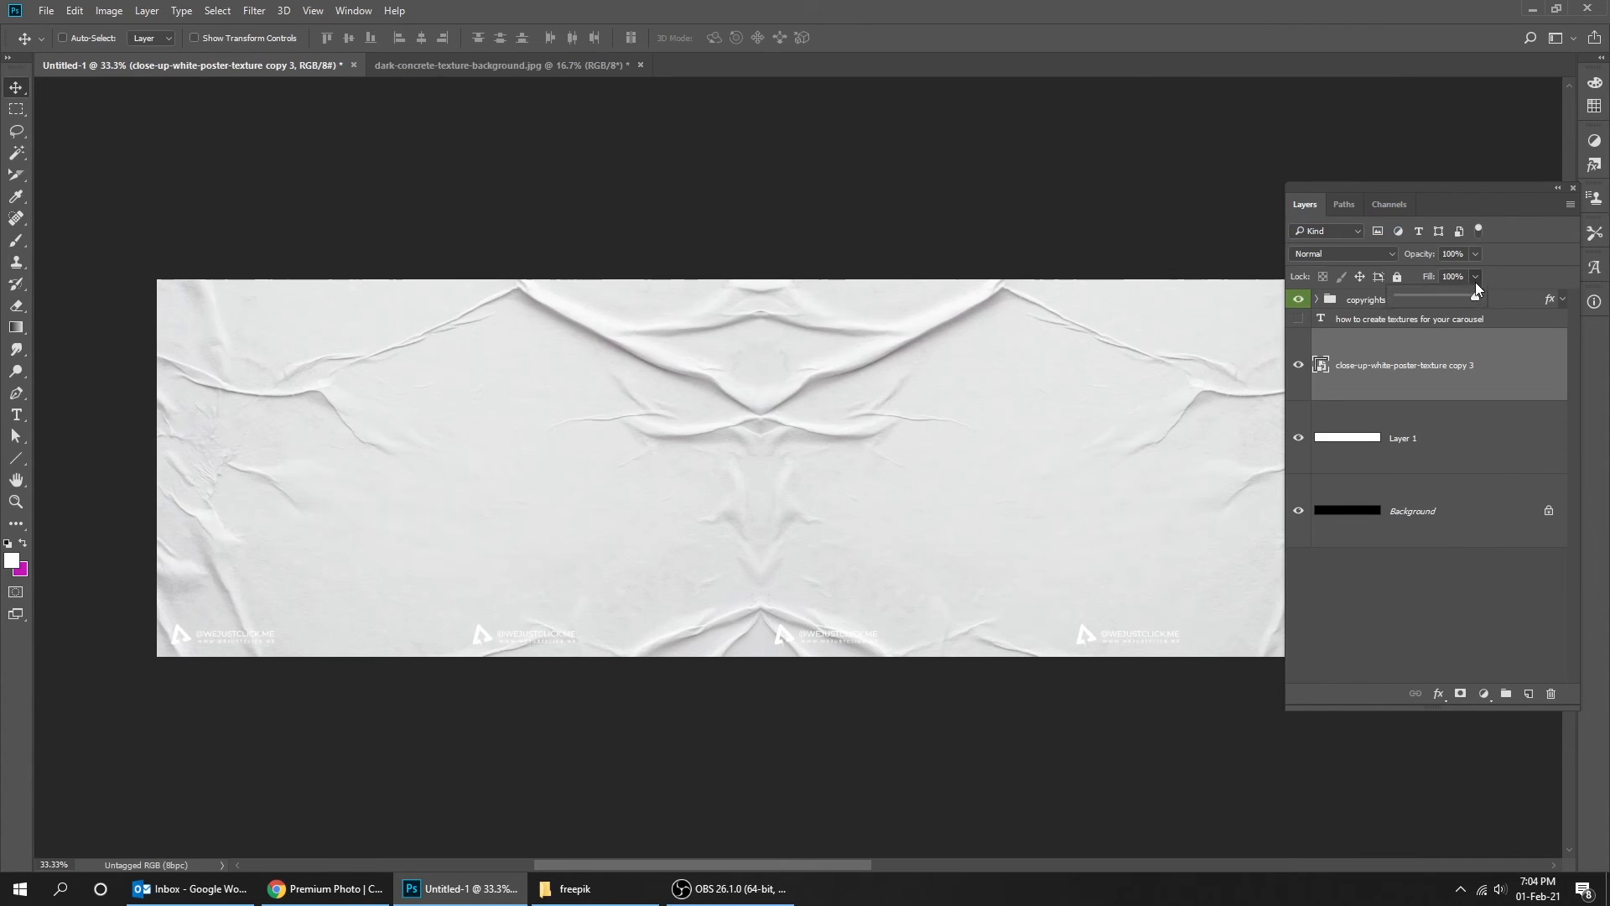
{"action": "left_click_drag", "start_coordinate": [1448, 295], "coordinate": [1437, 298]}
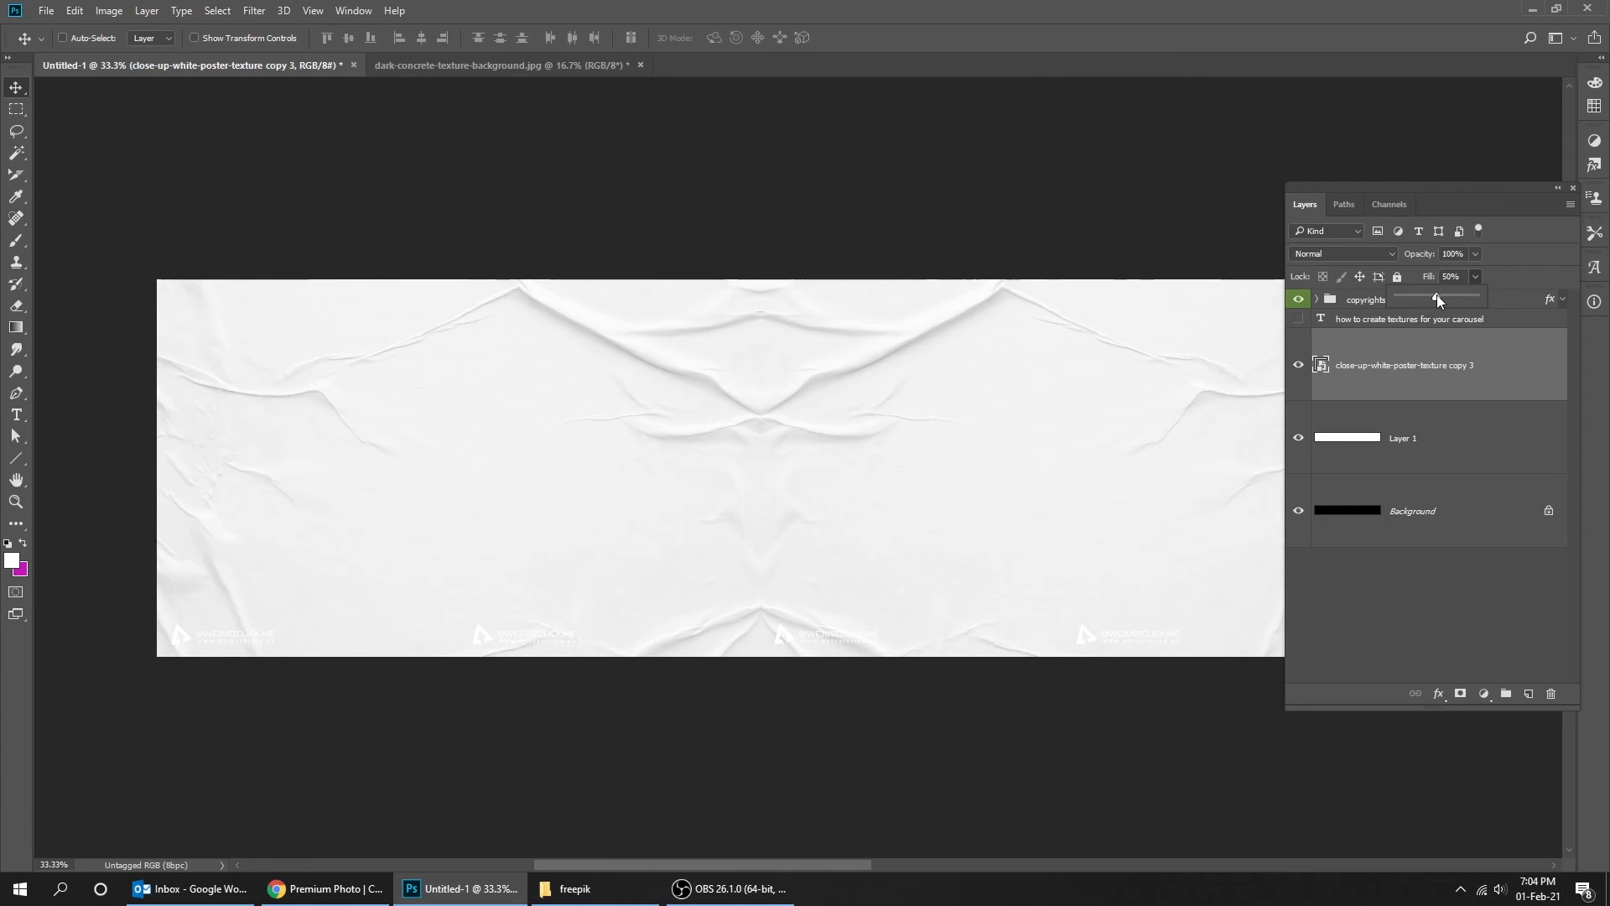
{"action": "left_click", "coordinate": [1068, 428]}
- Show the title text layer and set its text colour to 000000 black
{"action": "left_click", "coordinate": [1375, 322]}
{"action": "left_click", "coordinate": [1298, 319]}
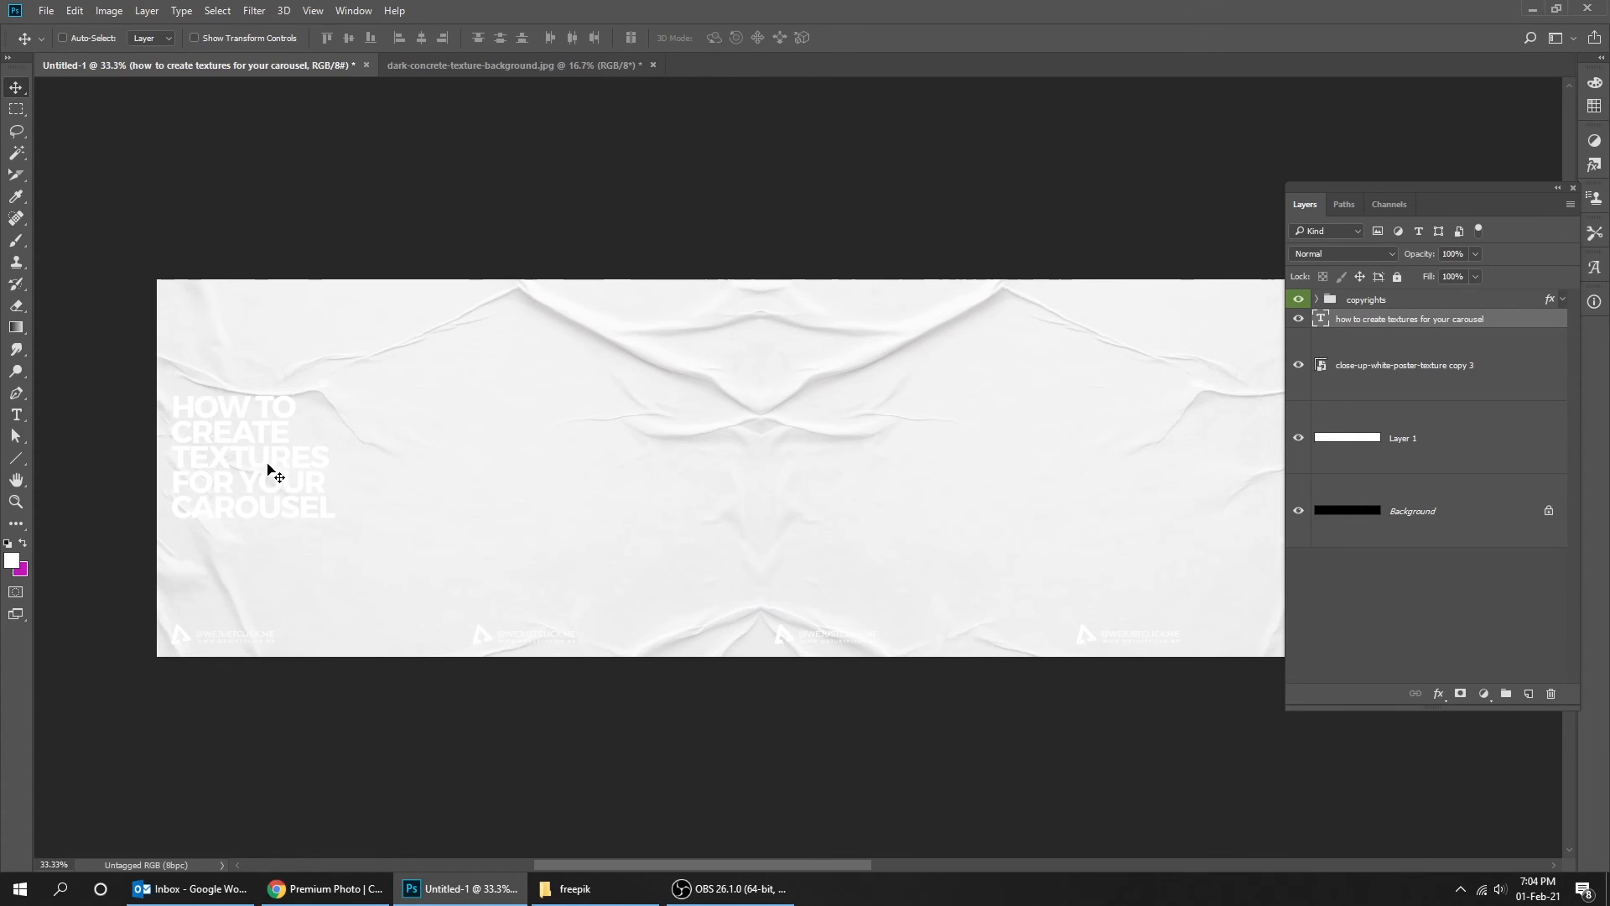
{"action": "key", "text": "t"}
{"action": "left_click", "coordinate": [276, 464]}
{"action": "key", "text": "ctrl+t"}
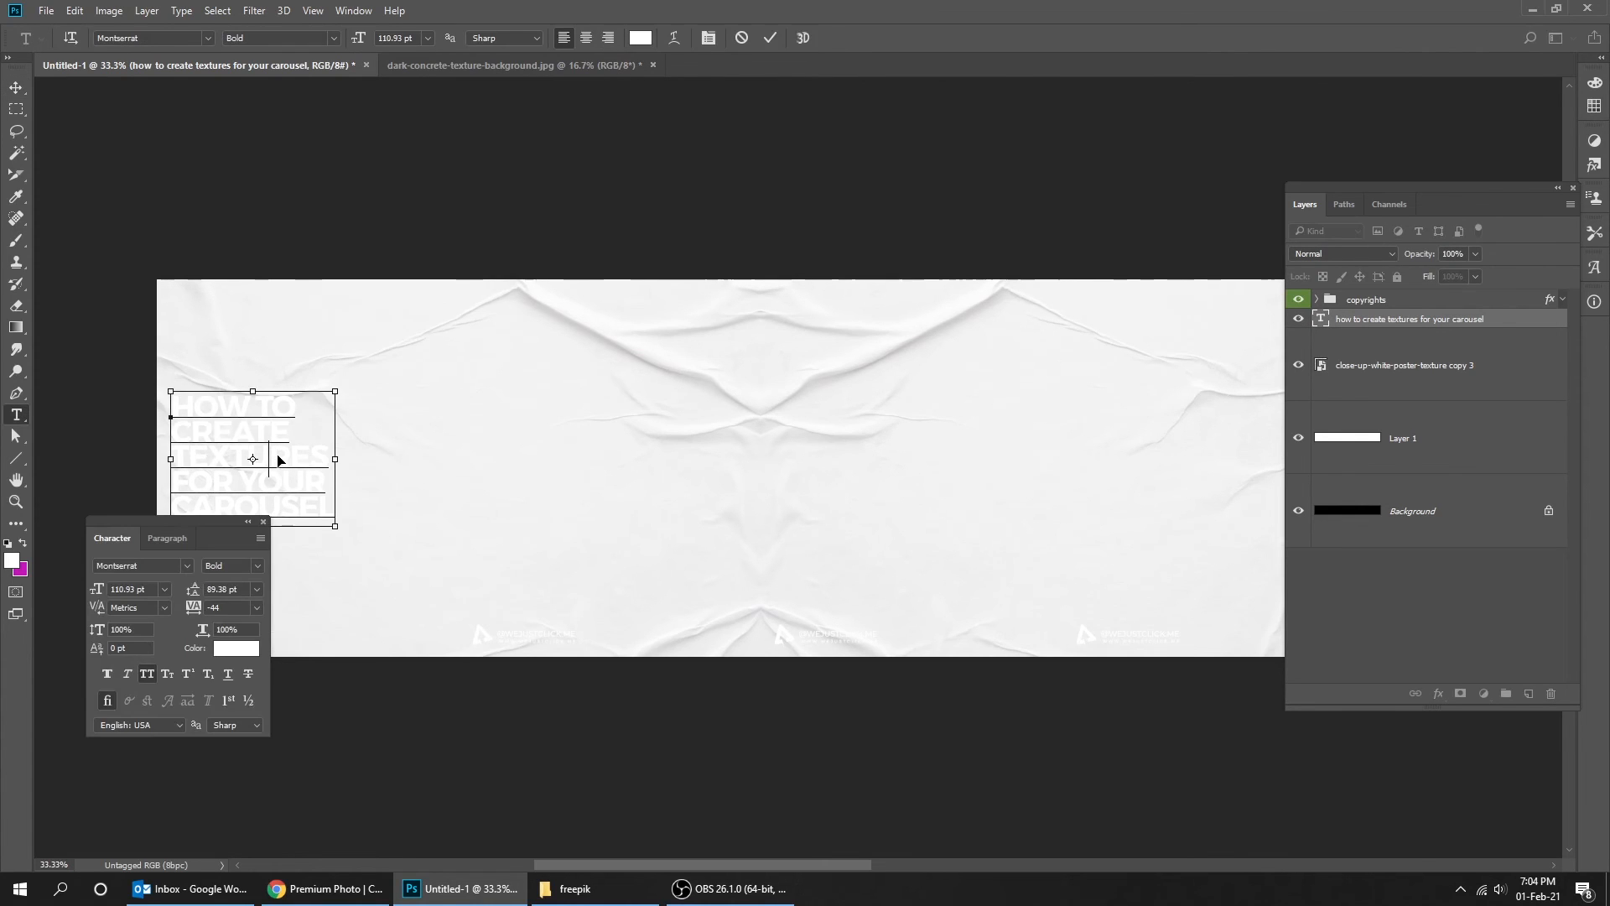
{"action": "key", "text": "Escape"}
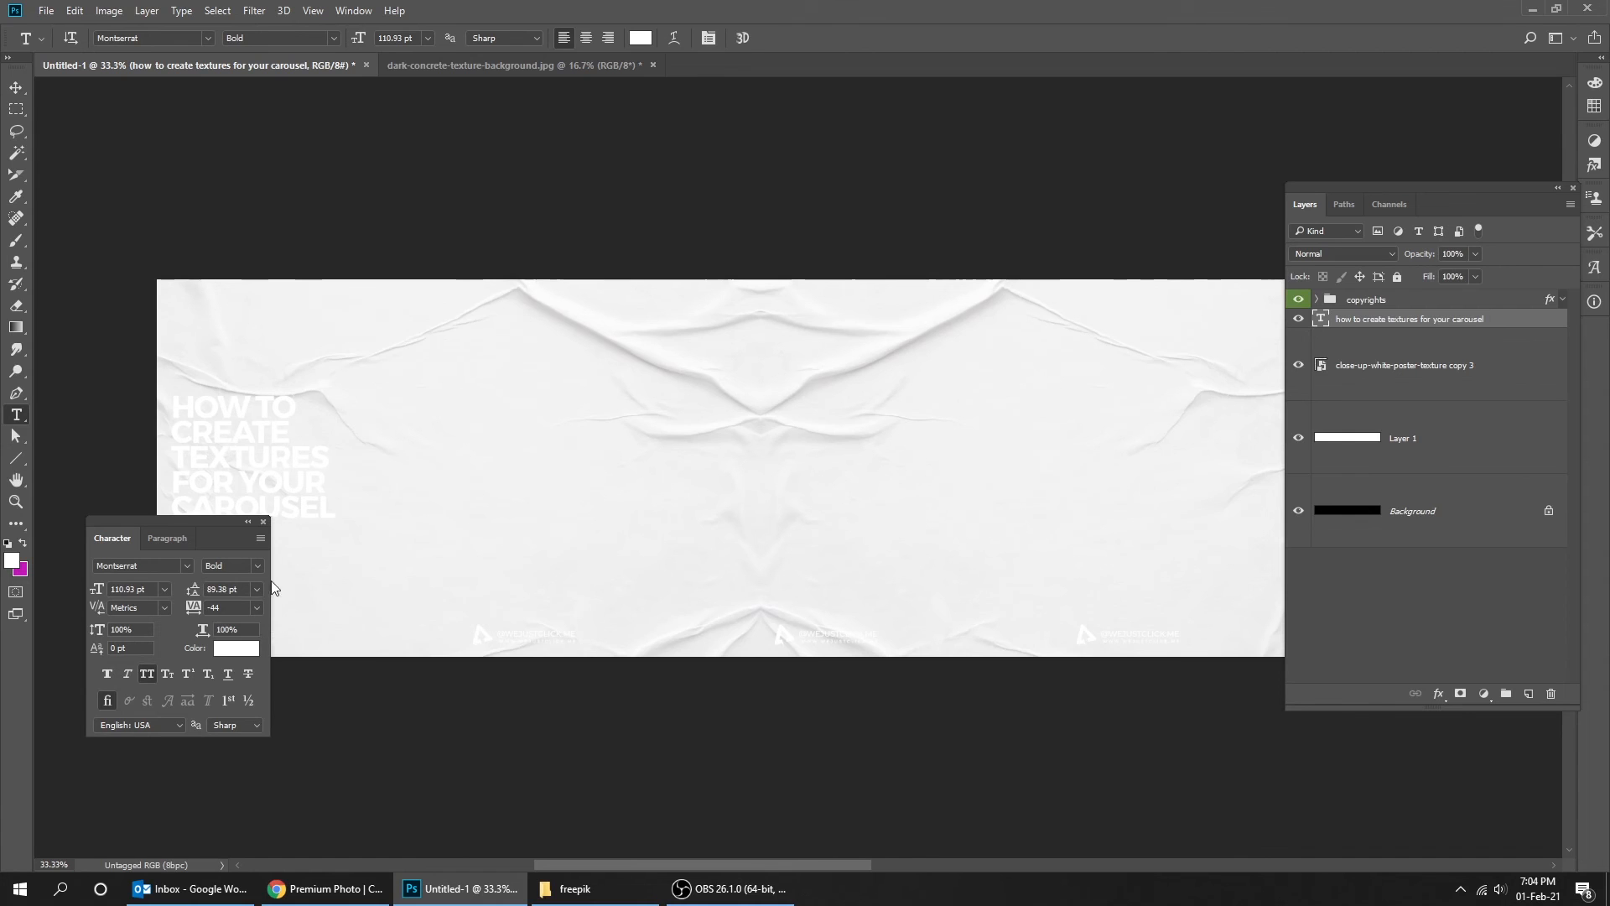
{"action": "left_click", "coordinate": [237, 648]}
{"action": "left_click", "coordinate": [1039, 543]}
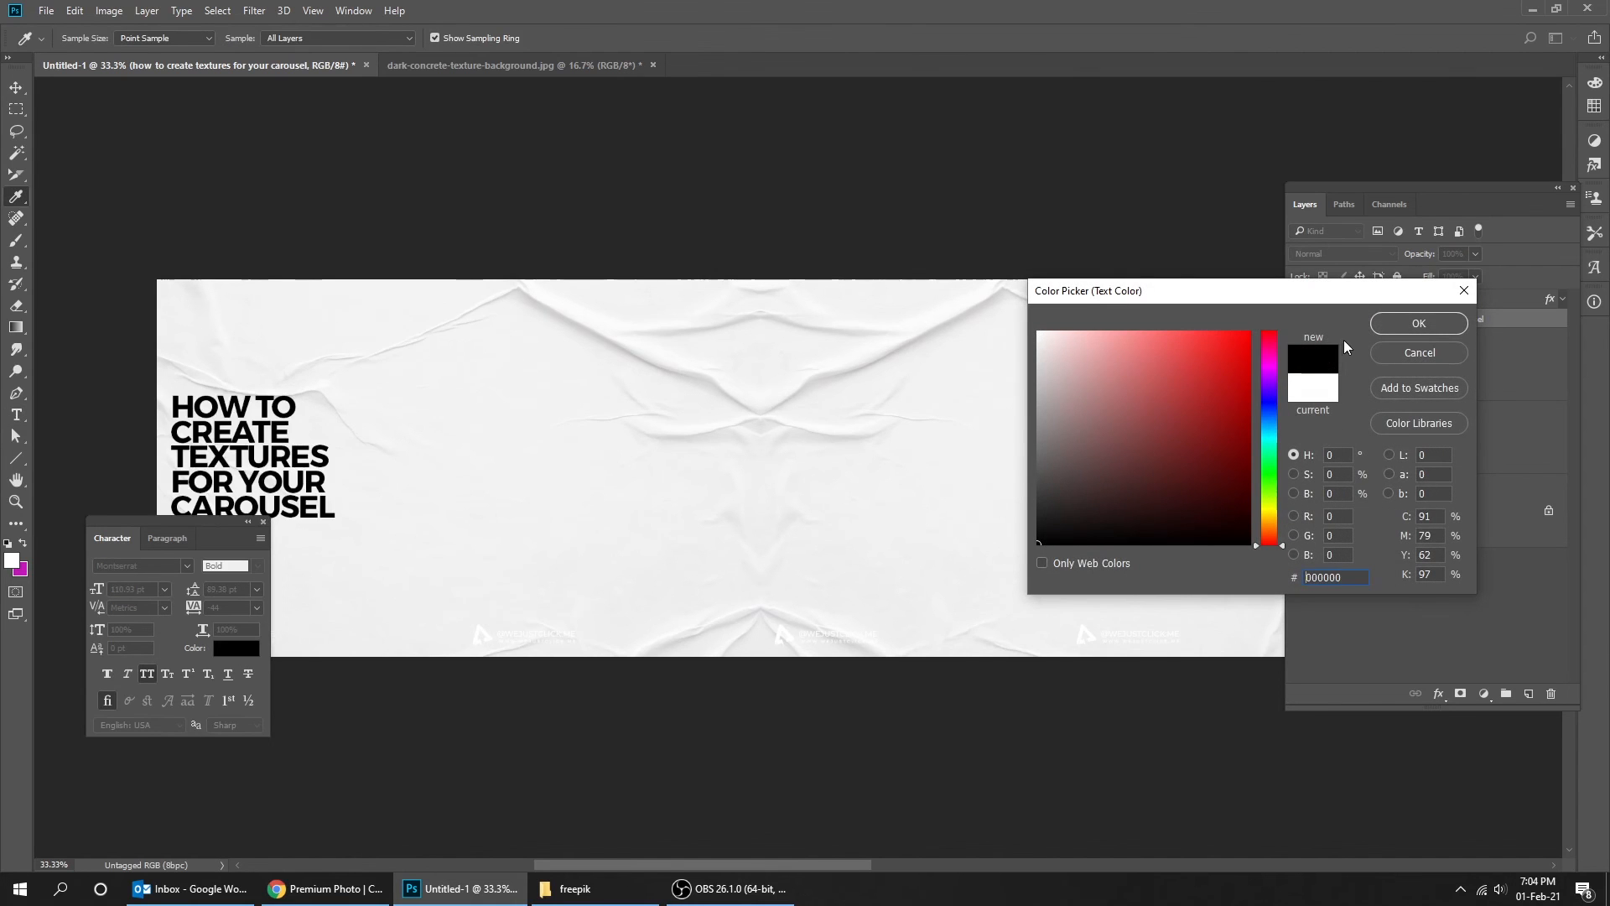
{"action": "key", "text": "Return"}
- Close the character panel and inspect the title on the textured background
{"action": "left_click", "coordinate": [16, 87]}
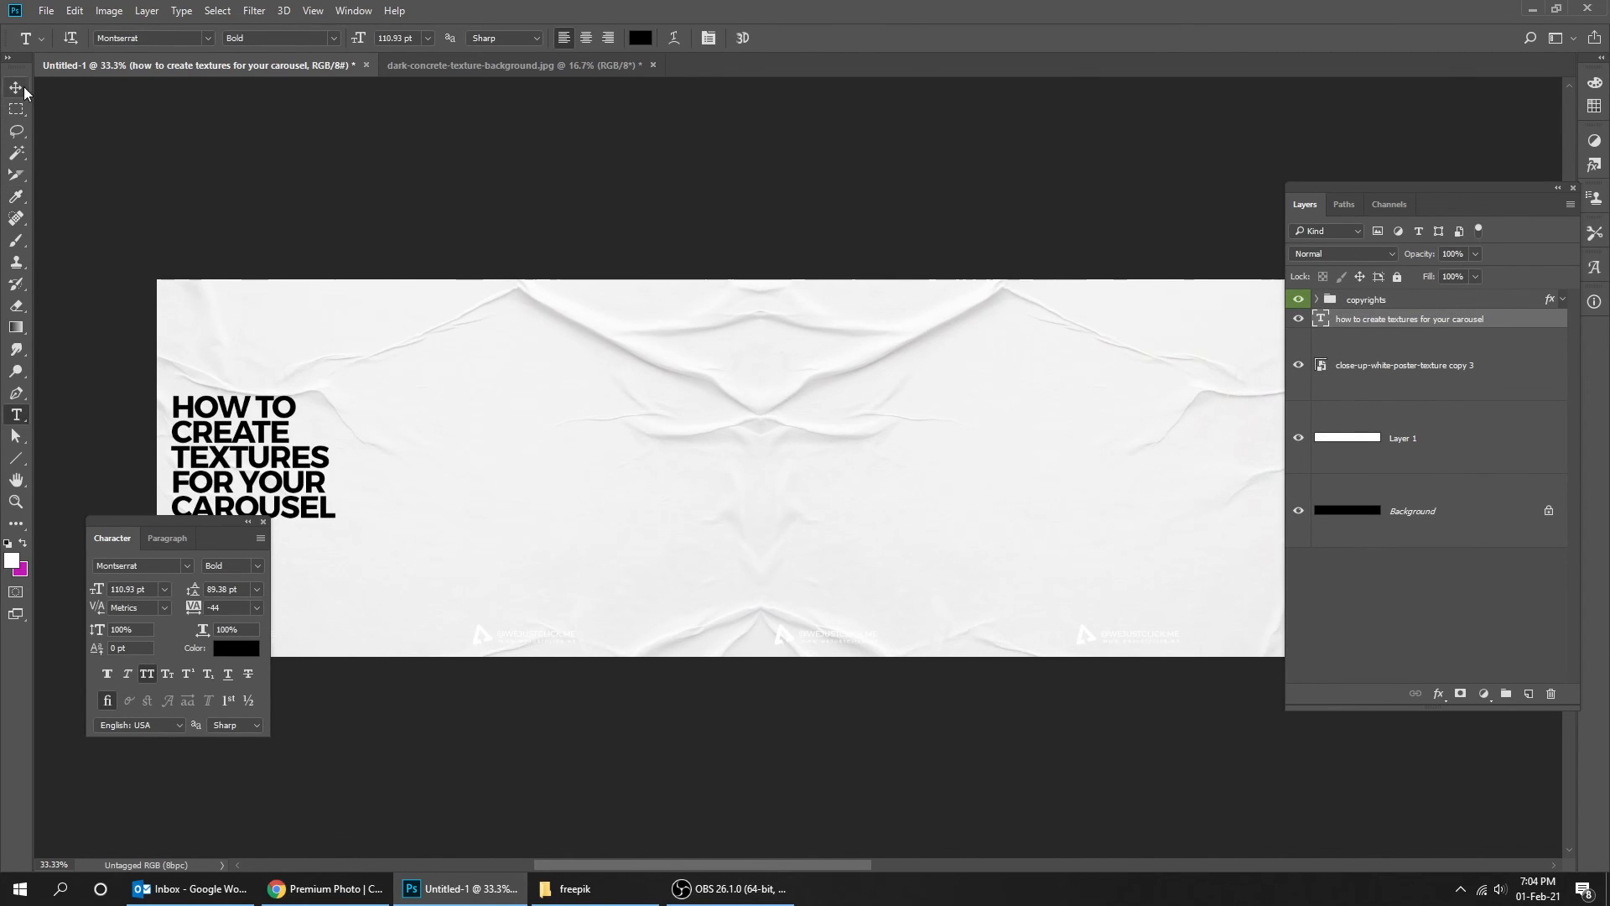
{"action": "left_click", "coordinate": [263, 522]}
{"action": "left_click", "coordinate": [291, 470], "text": "ctrl"}
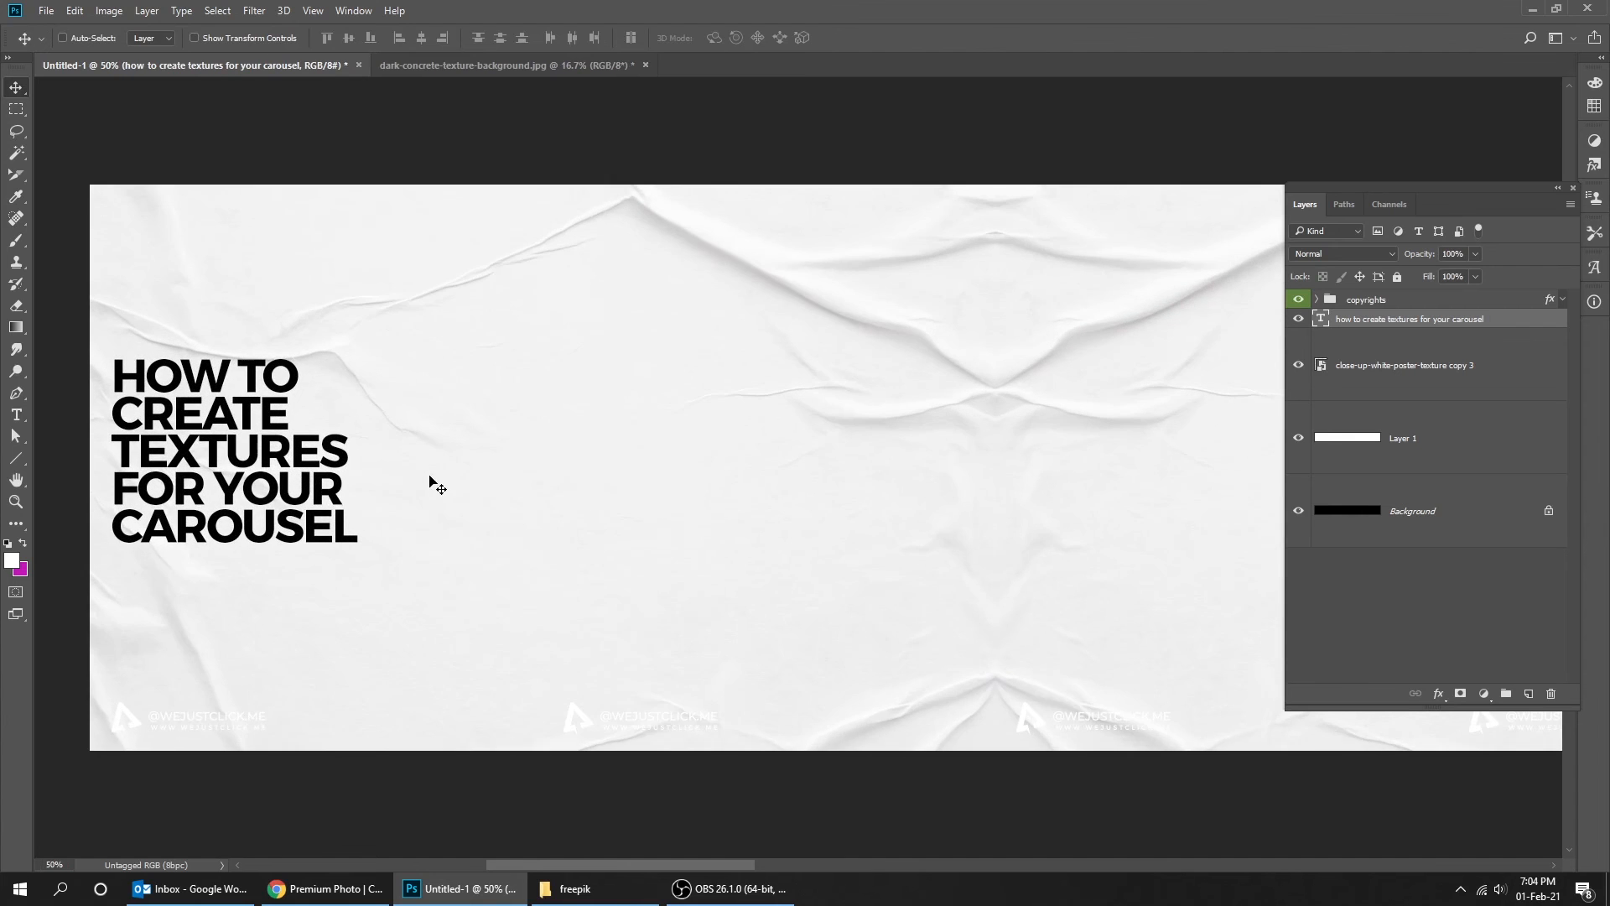
{"action": "left_click_drag", "start_coordinate": [428, 471], "coordinate": [521, 465]}
{"action": "key", "text": "ctrl+apostrophe"}
{"action": "key", "text": "ctrl+apostrophe"}
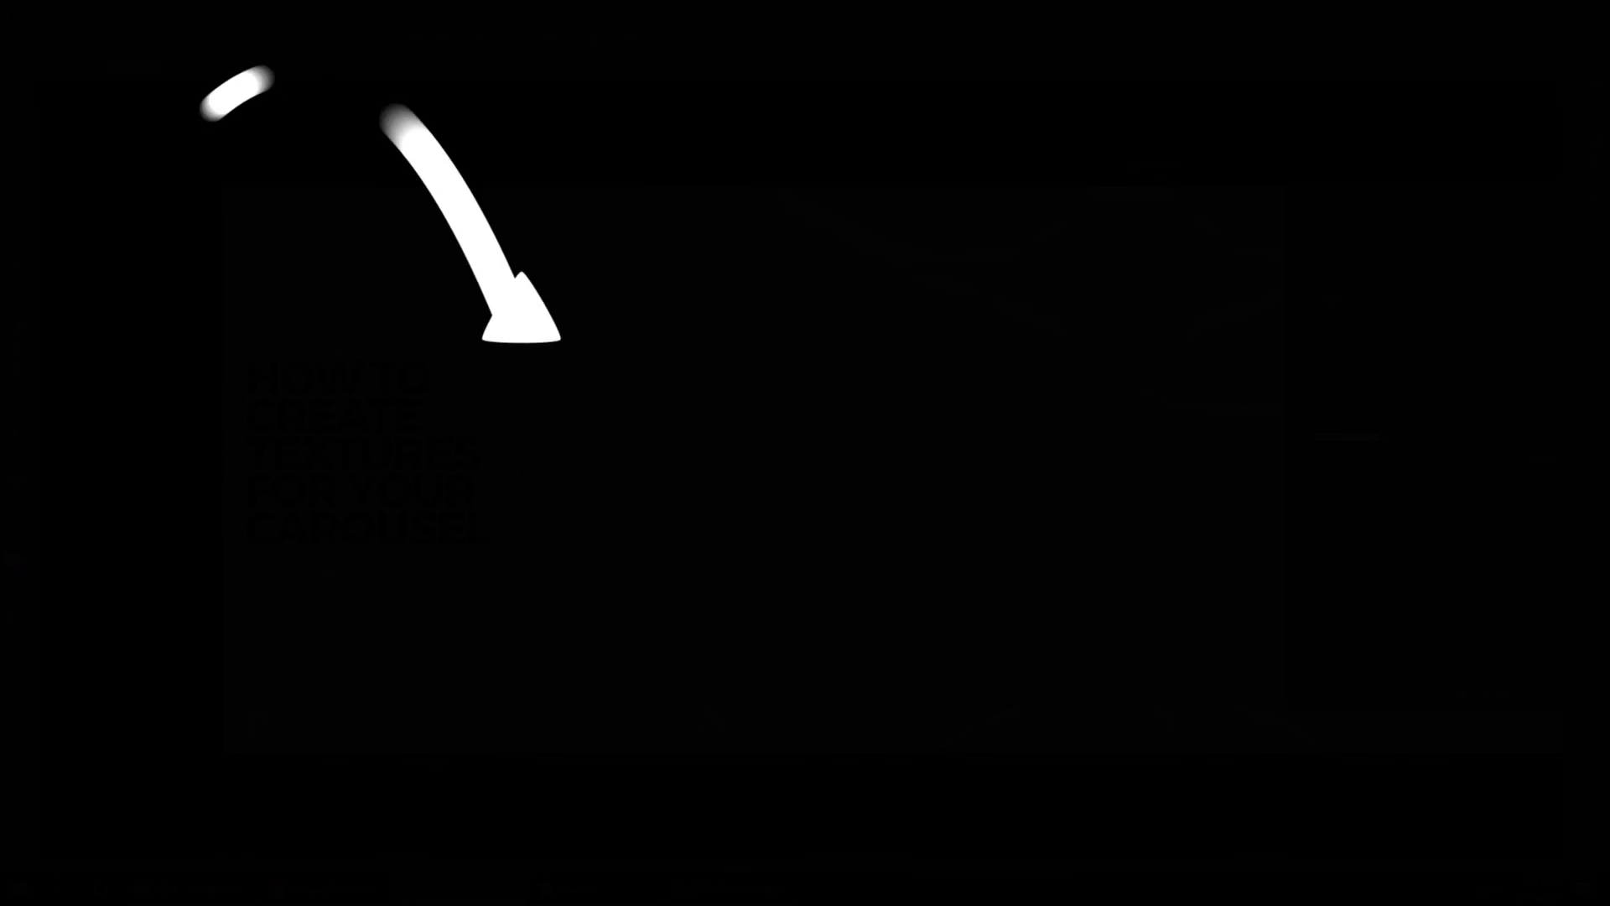